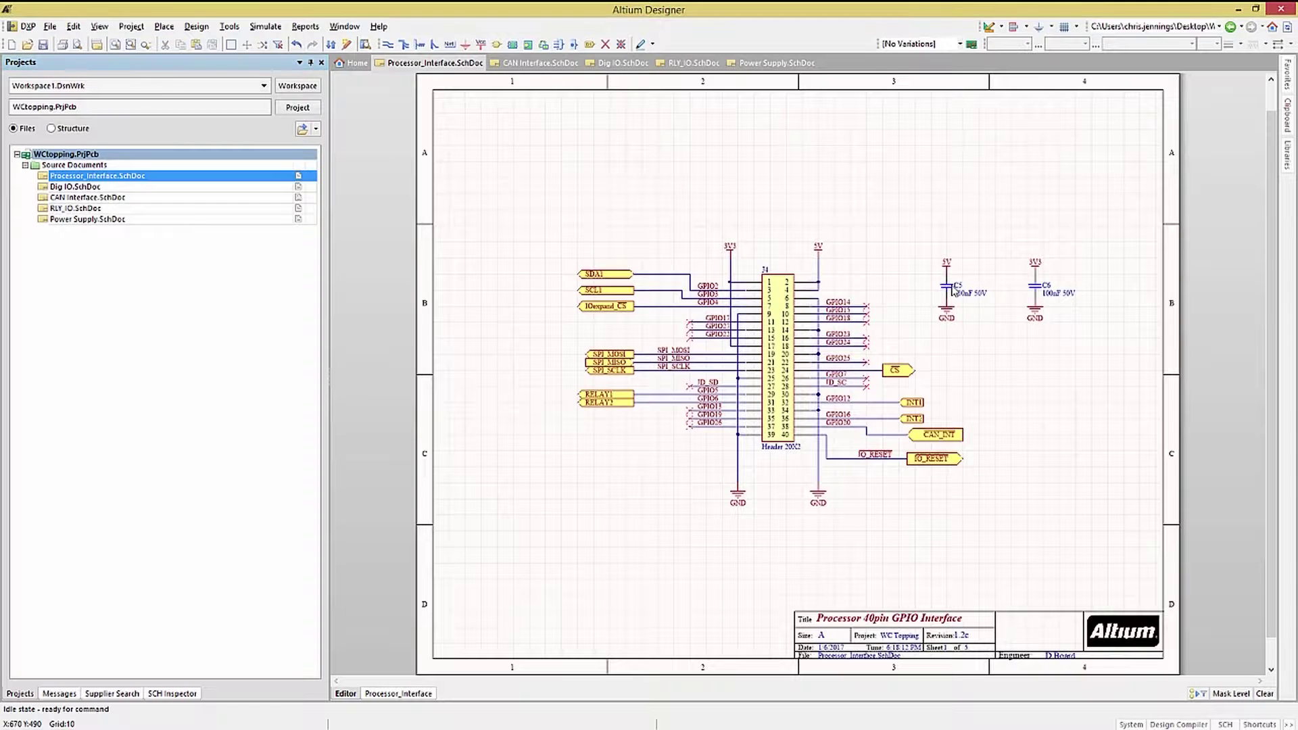
# - Open the properties of the 100nF 50V capacitor C5 on Processor_Interface.SchDoc
pyautogui.doubleClick(953, 290)
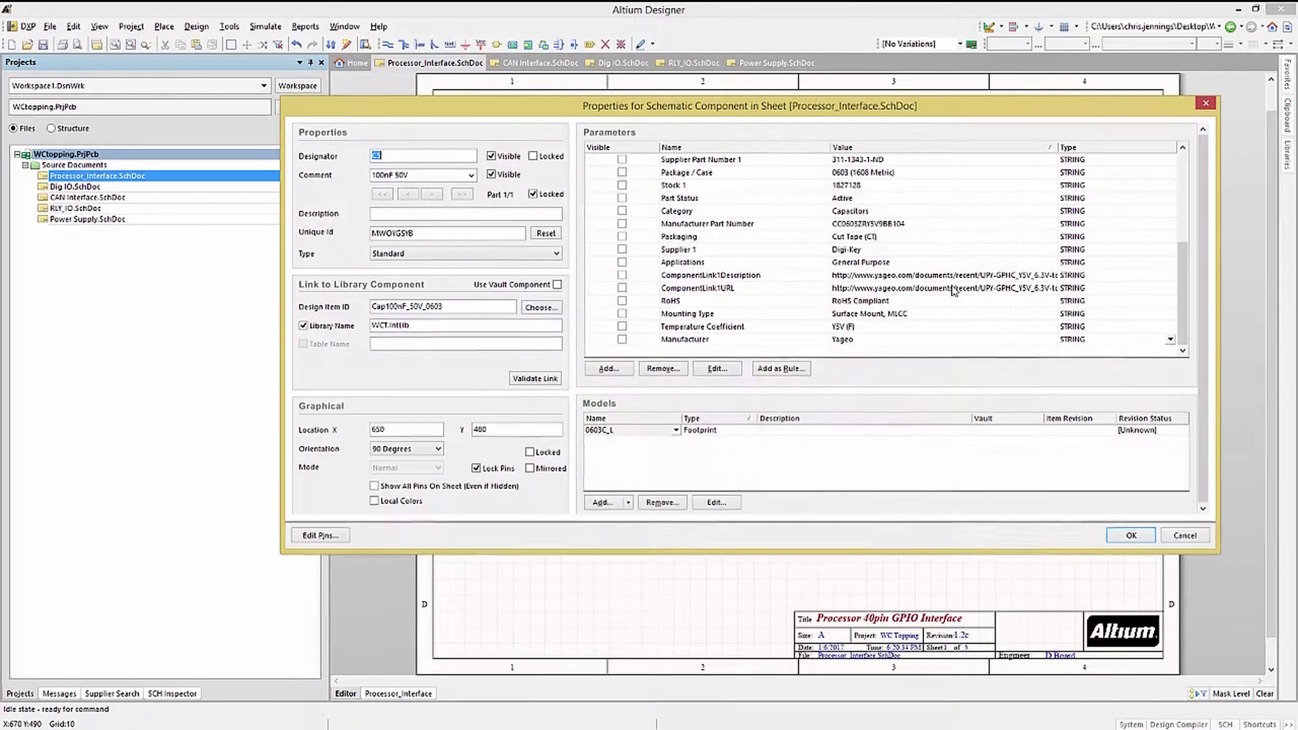
# - Change C5's footprint model from 0603C_L to 0805C_L, then cancel the Properties dialog to discard it
pyautogui.click(640, 431)
pyautogui.click(718, 503)
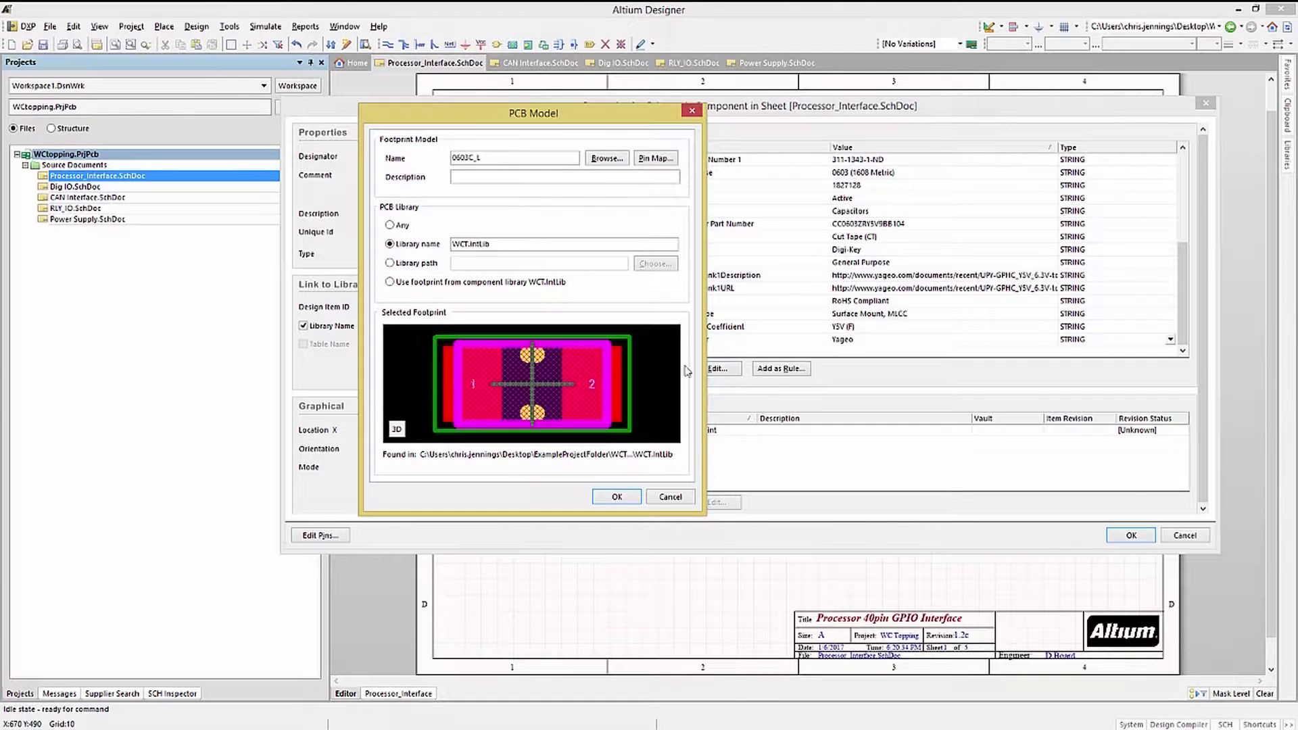
pyautogui.click(606, 160)
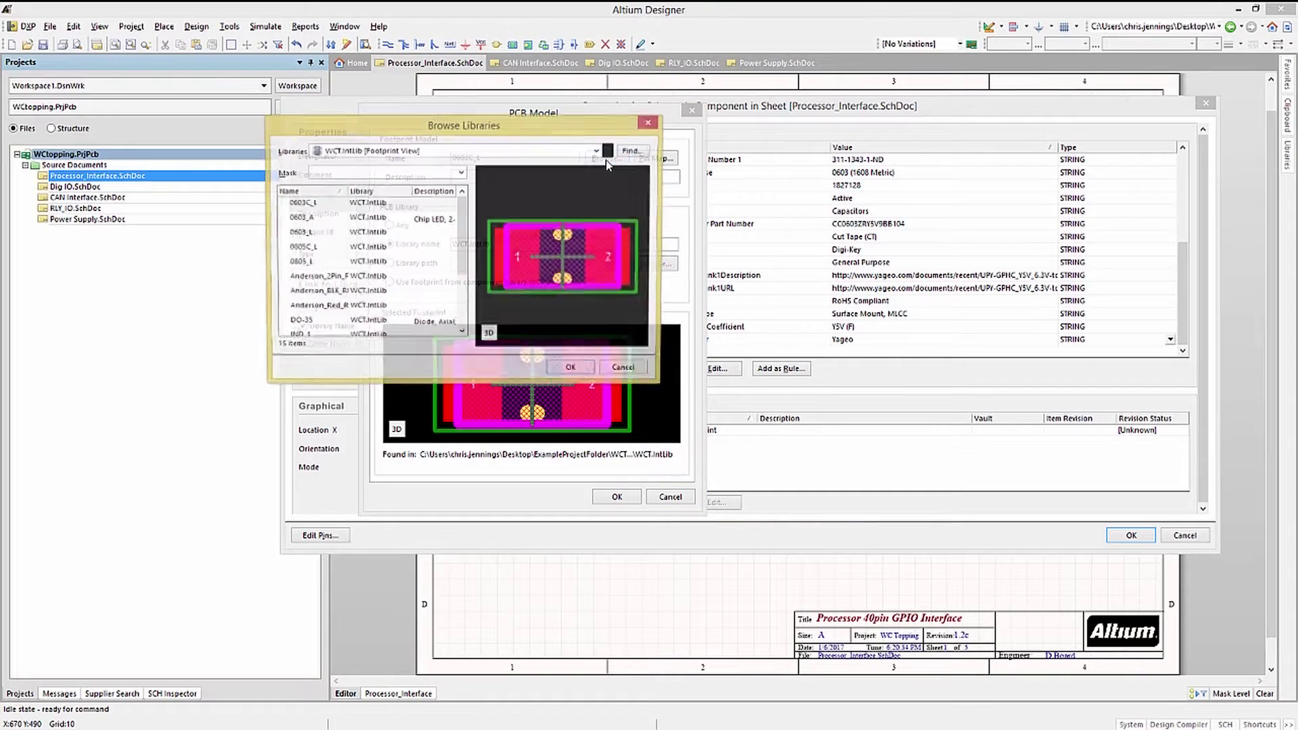
pyautogui.click(294, 250)
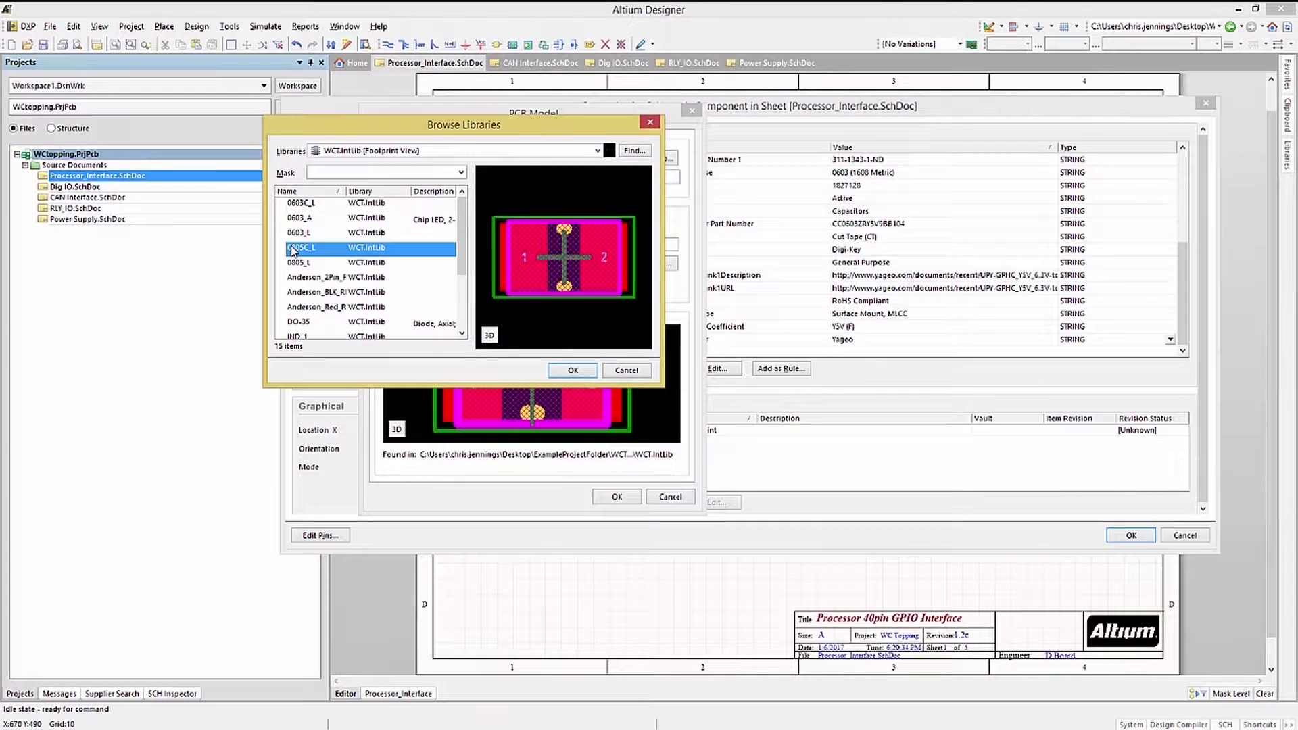
pyautogui.click(572, 369)
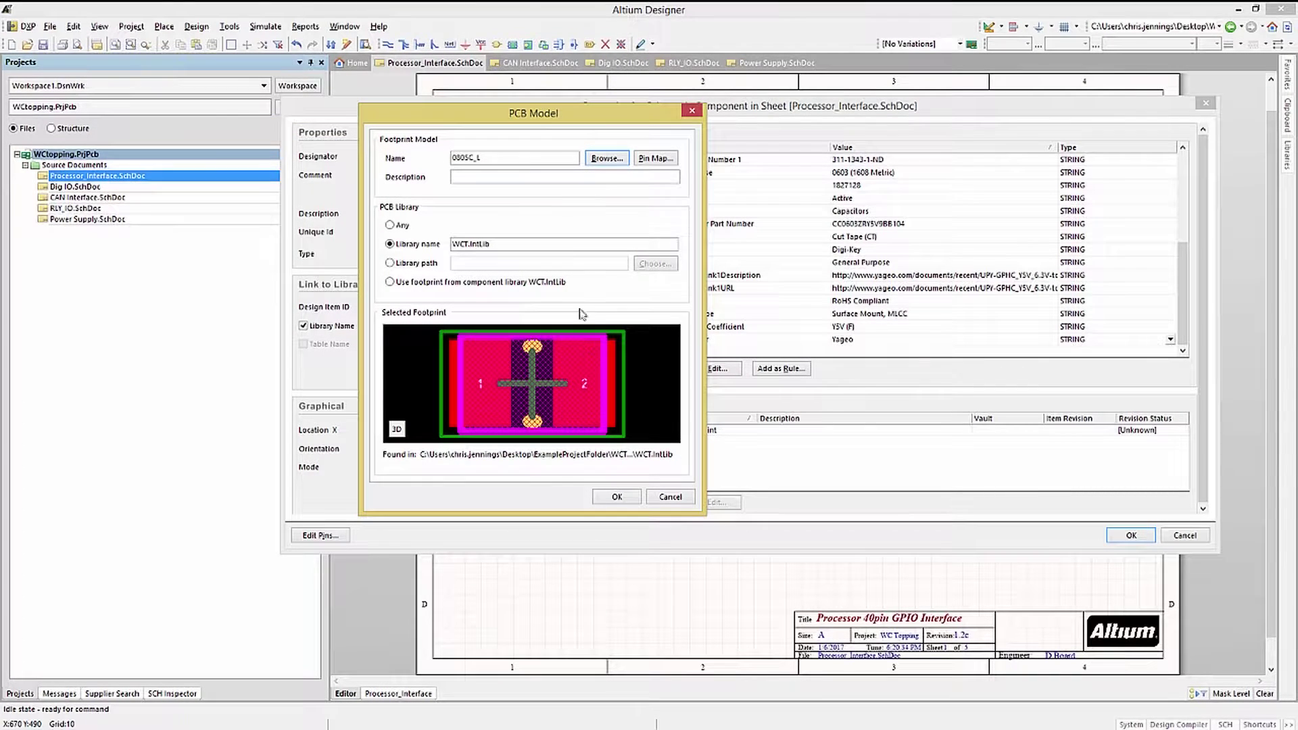
pyautogui.click(617, 497)
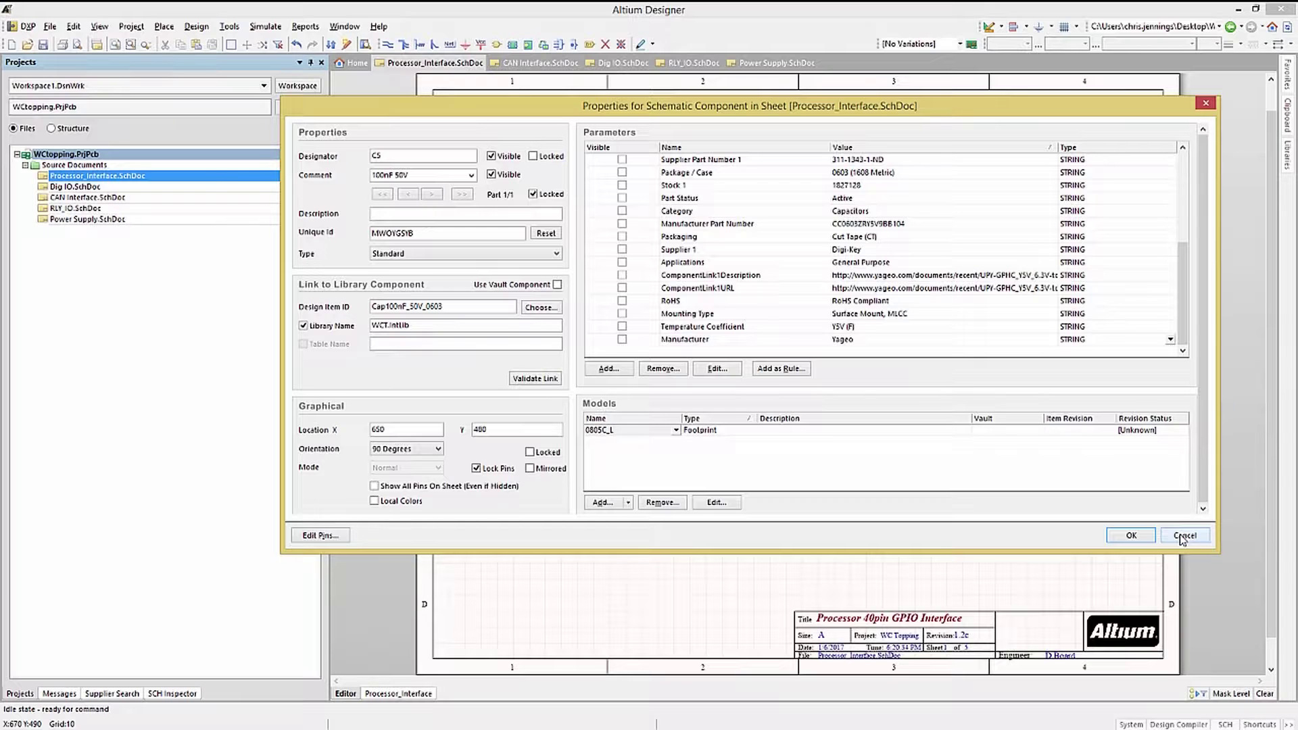
pyautogui.click(1183, 535)
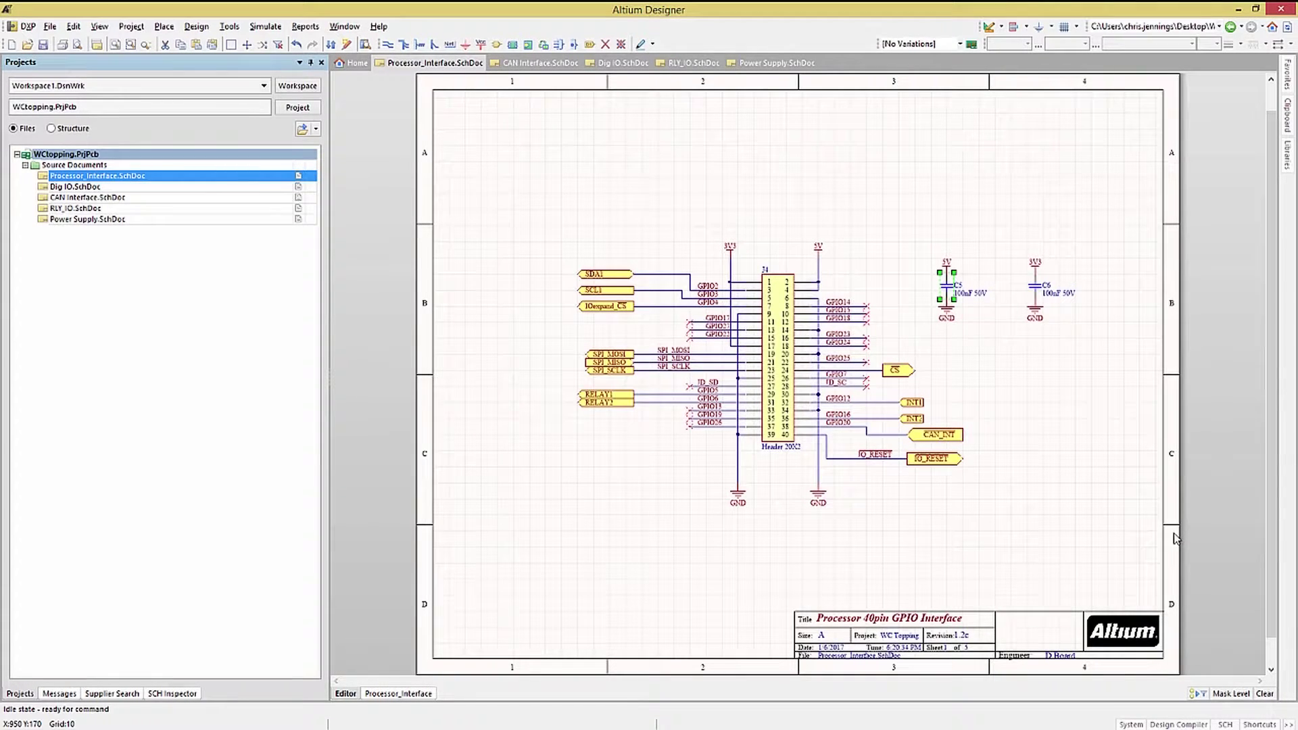
# - Open the Footprint Manager from the Tools menu and nudge its window upward
pyautogui.click(229, 27)
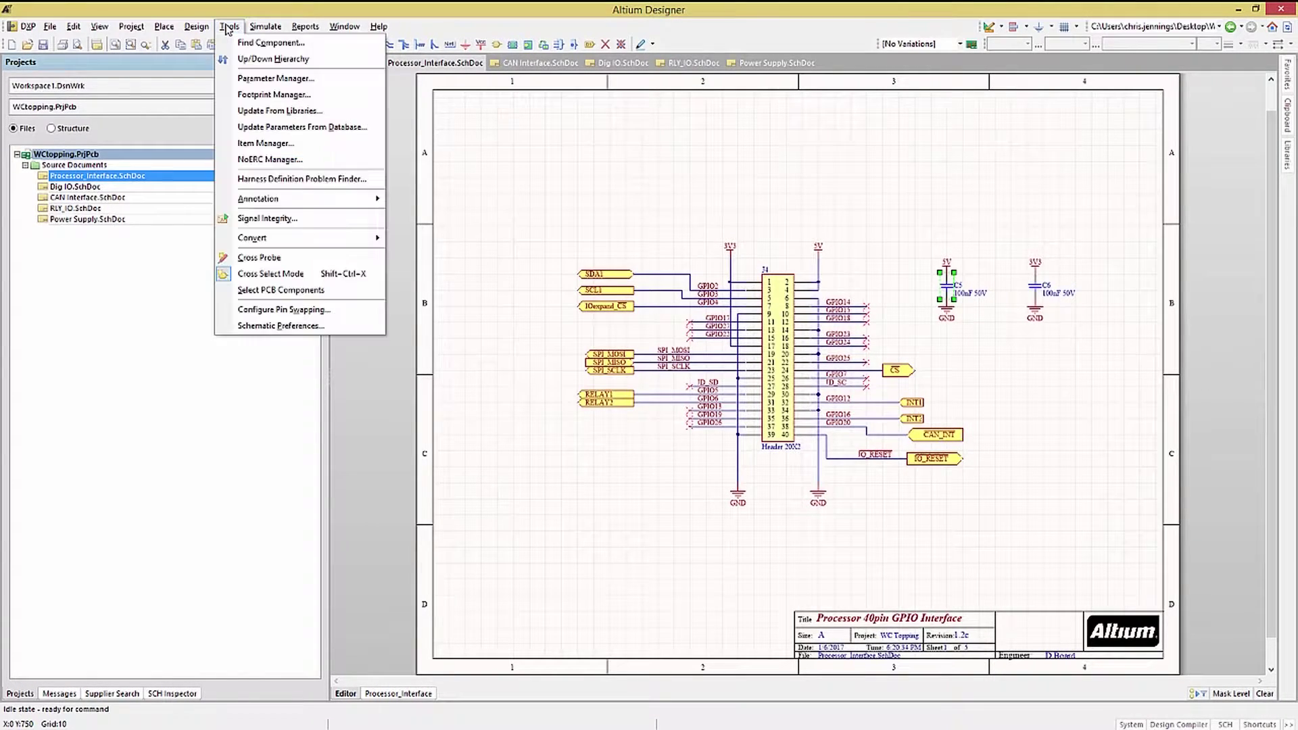
pyautogui.click(249, 95)
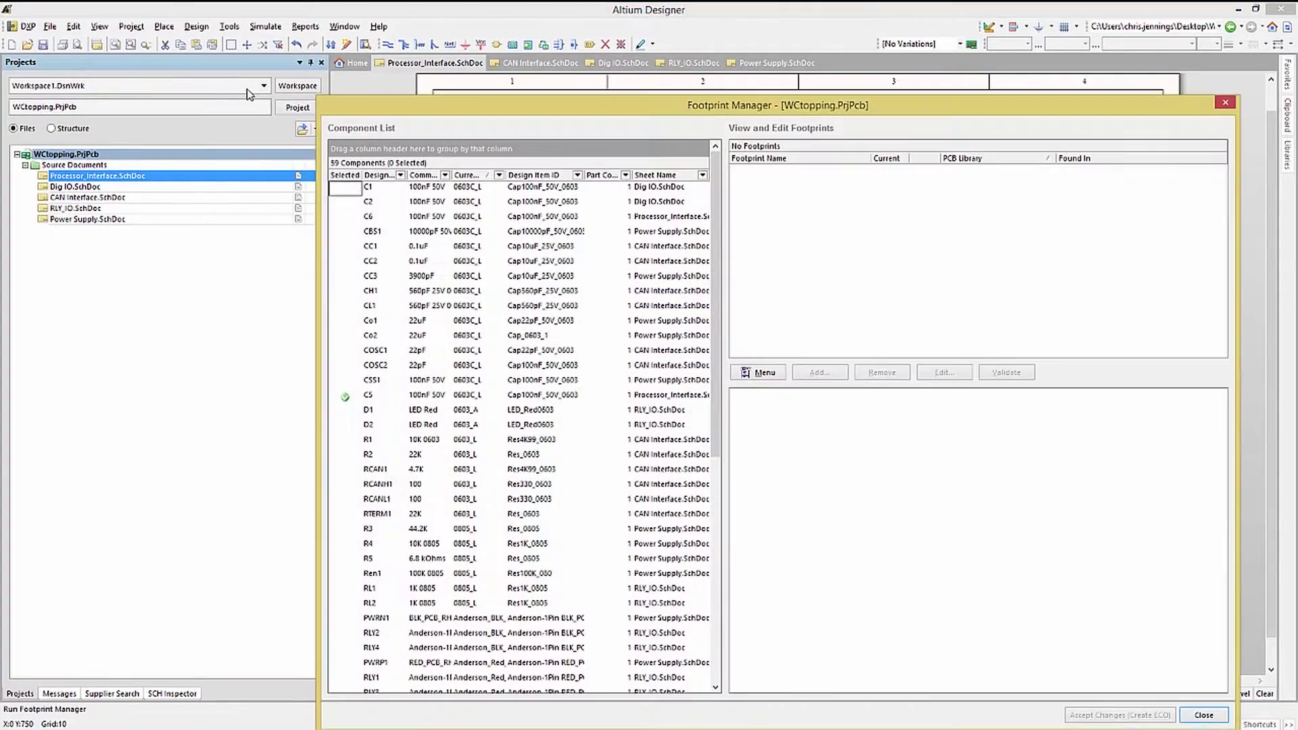
pyautogui.moveTo(473, 108); pyautogui.dragTo(464, 82)
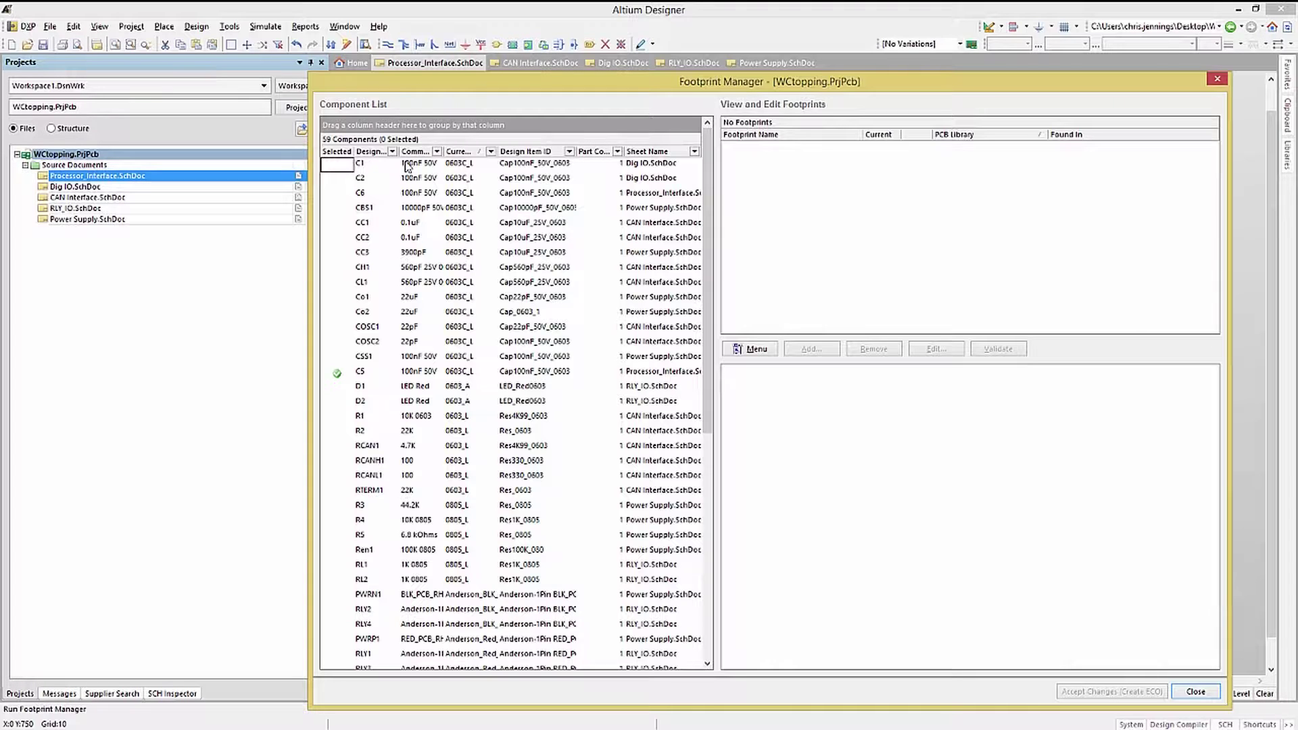
# - Select C1 in the Component List, toggle its footprint preview to 3D and back, and show footprint actions
pyautogui.click(406, 167)
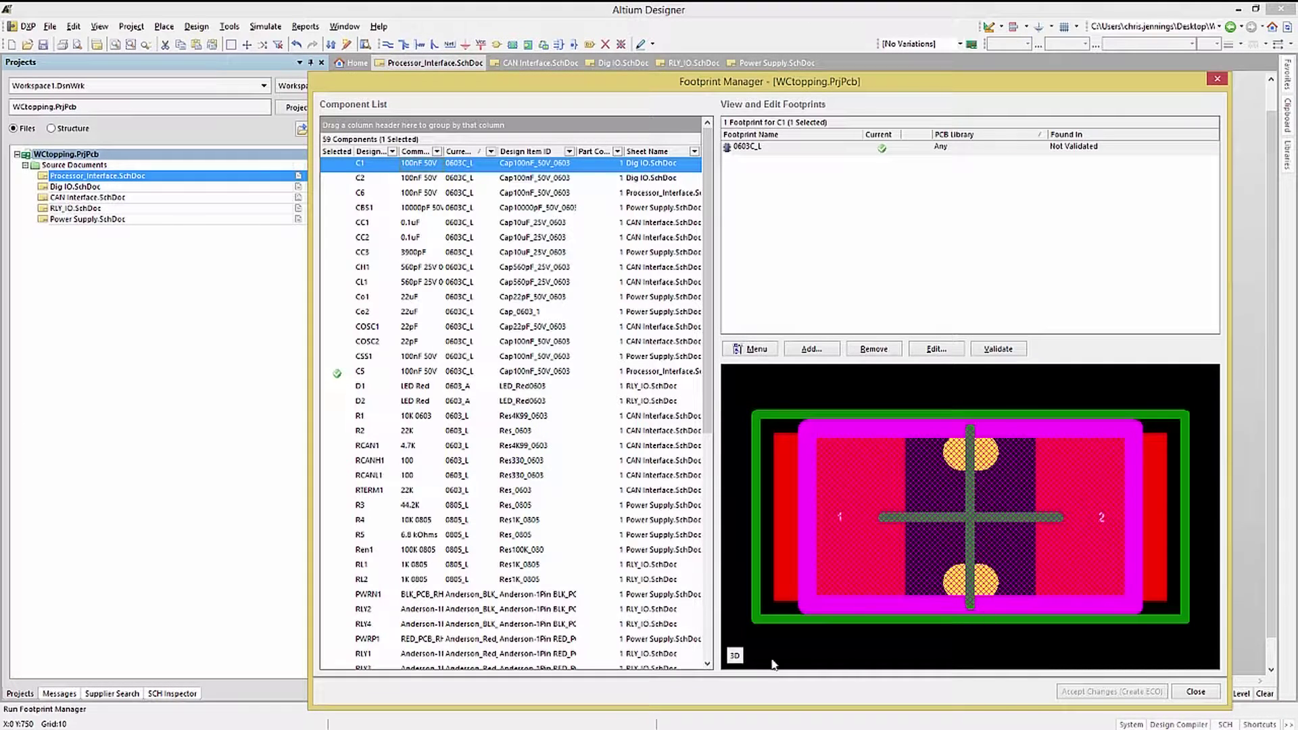
pyautogui.click(734, 656)
pyautogui.click(735, 656)
pyautogui.click(764, 351)
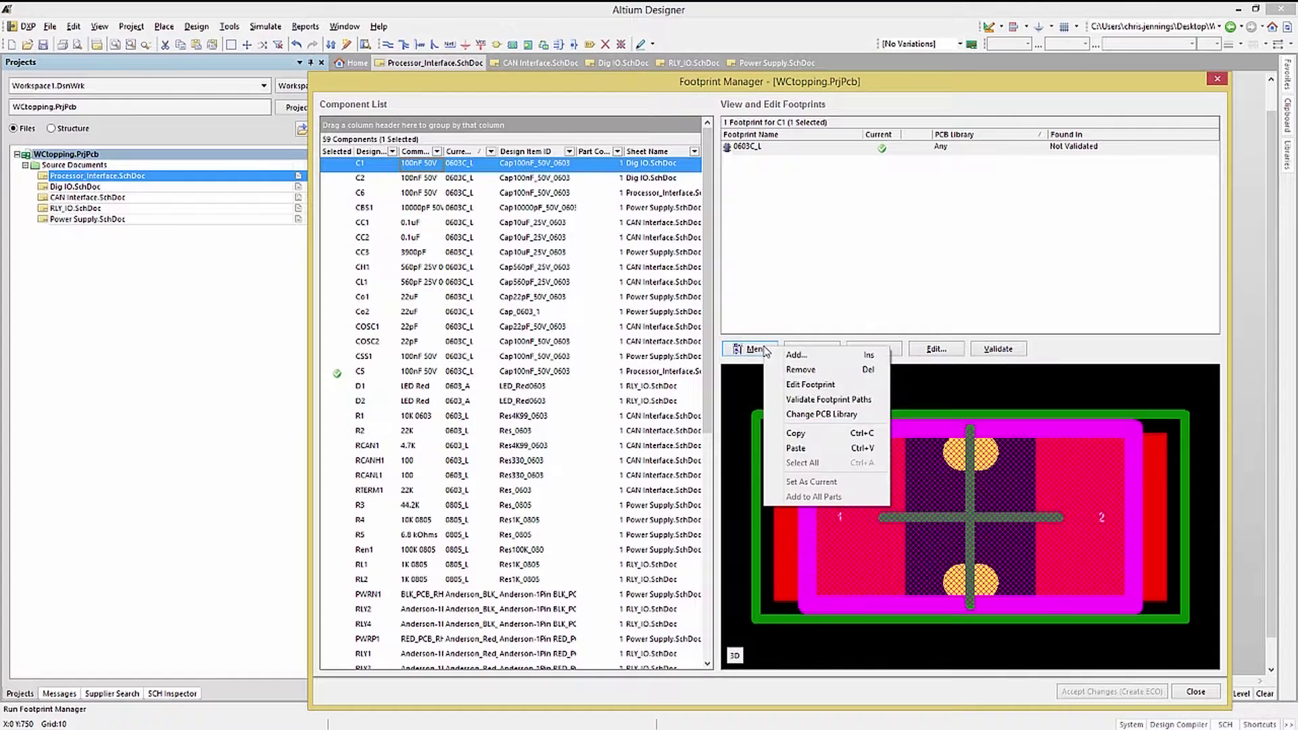
# - Set C1's footprint Library path to WCTopping.PcbLib in WorkingExerciseFolder\WCtoppingLibrary
pyautogui.click(836, 415)
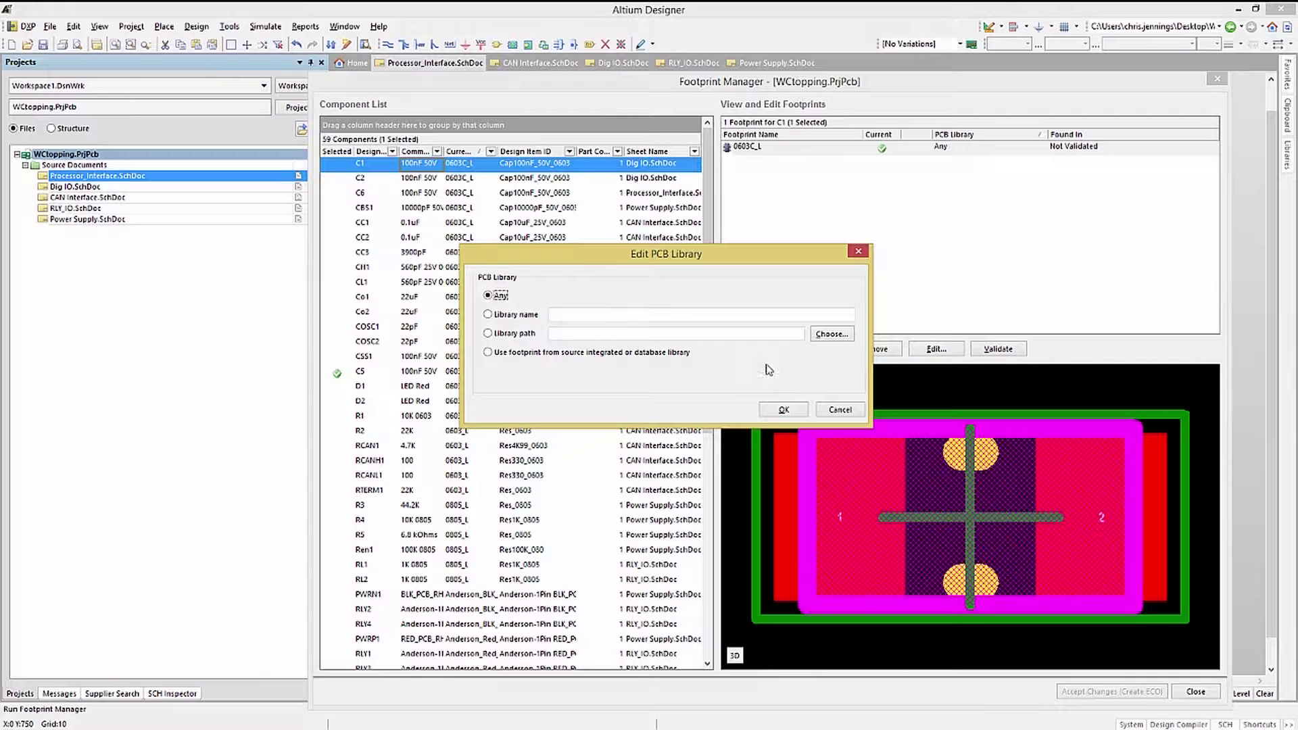
pyautogui.click(488, 333)
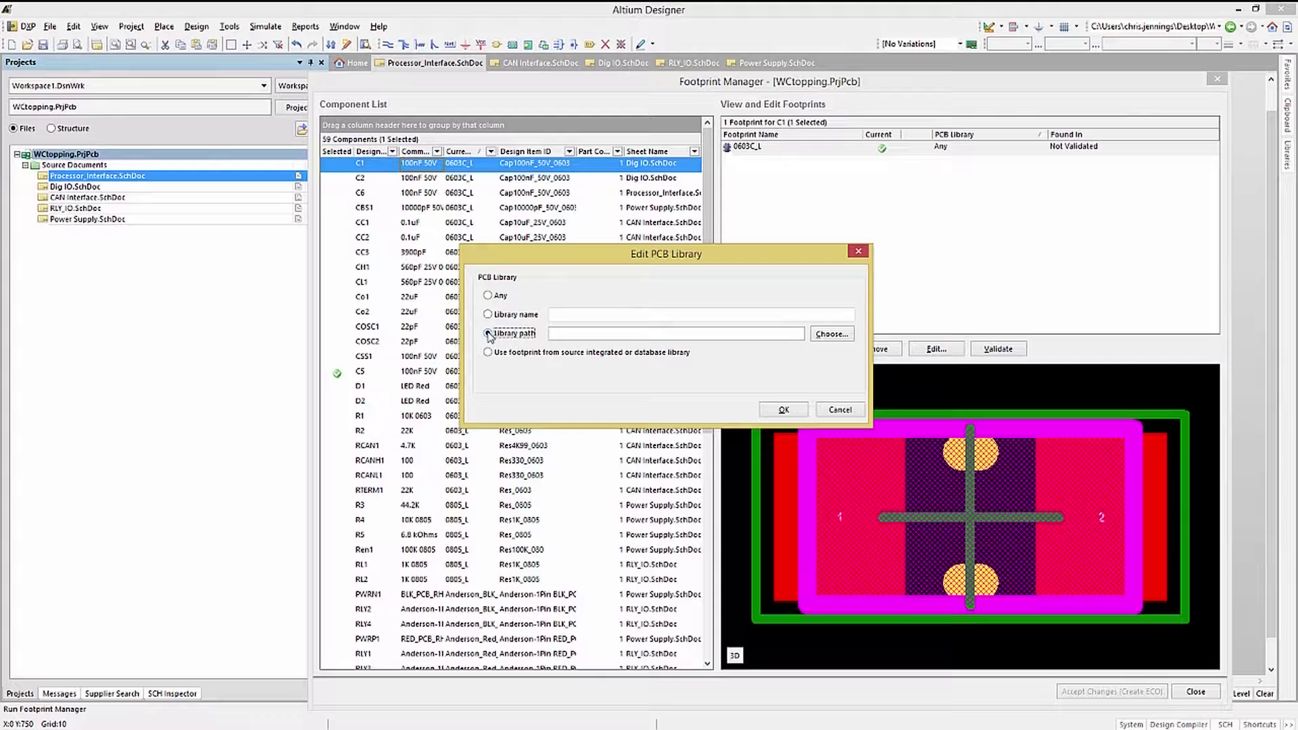
pyautogui.click(830, 335)
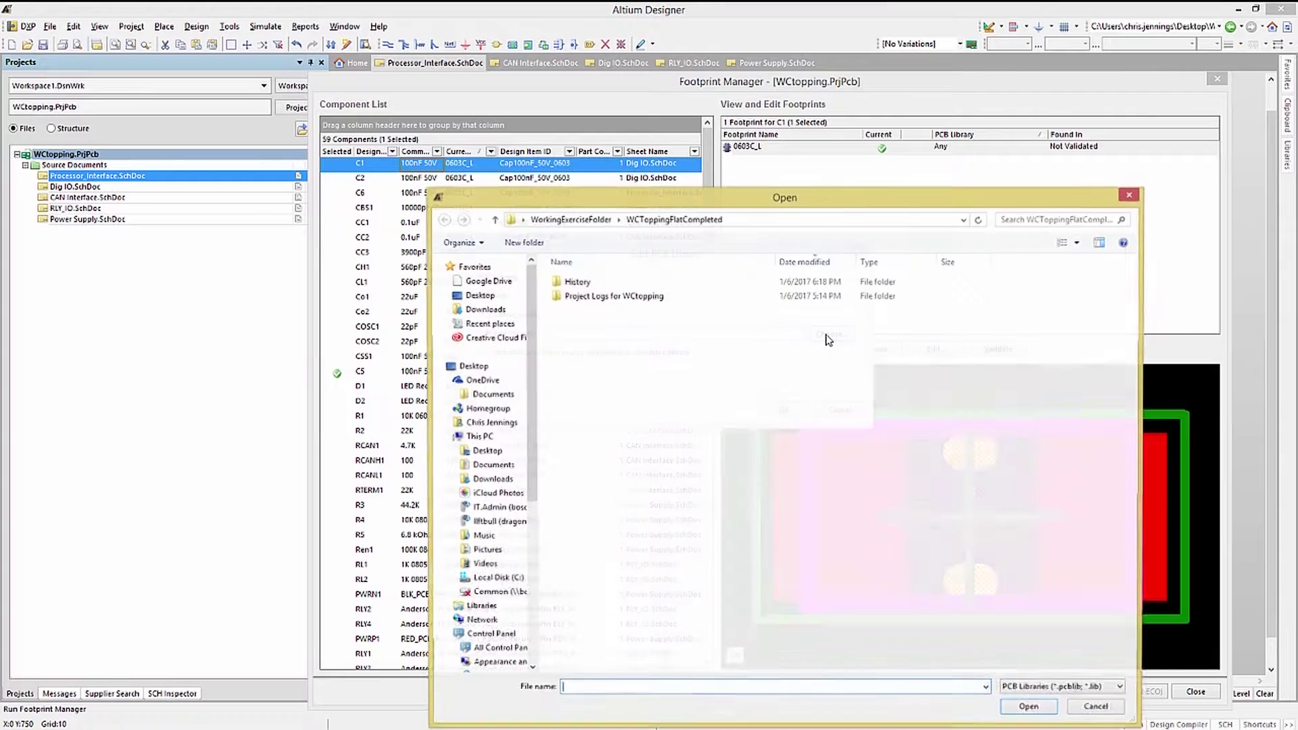
pyautogui.click(569, 219)
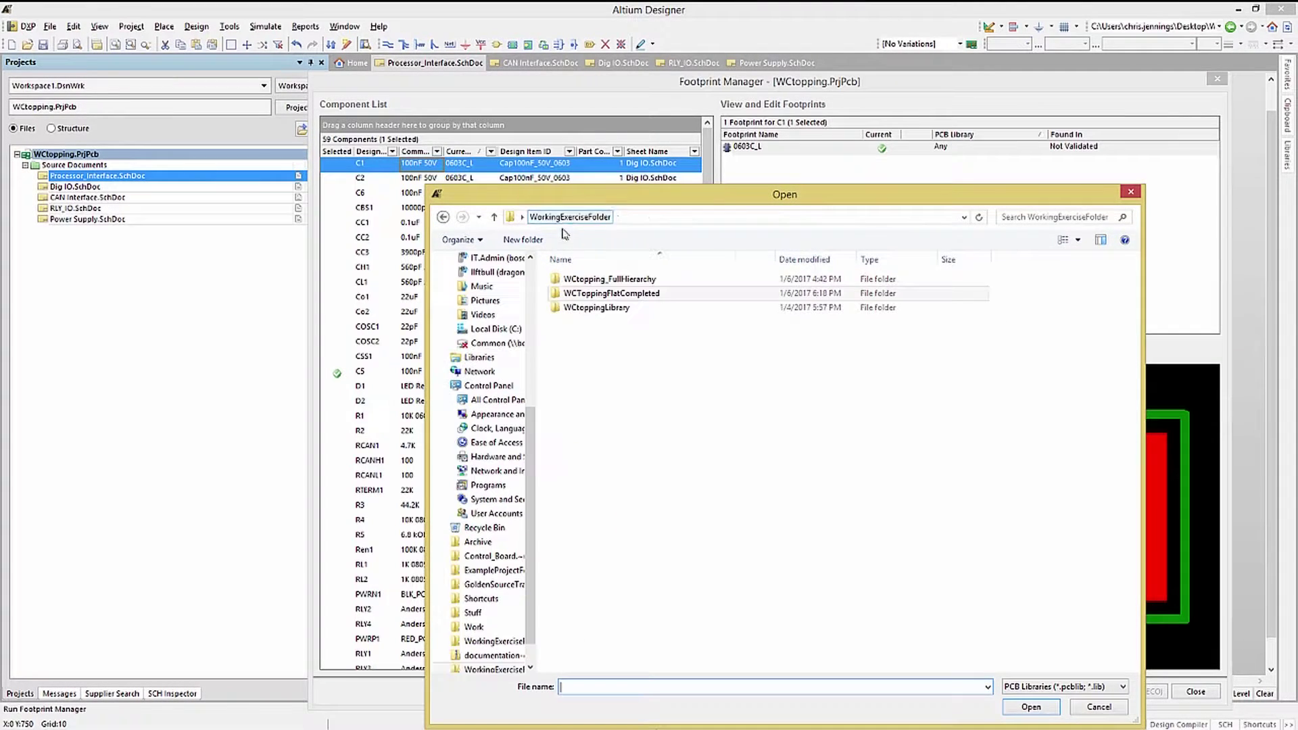
pyautogui.doubleClick(579, 309)
pyautogui.click(583, 323)
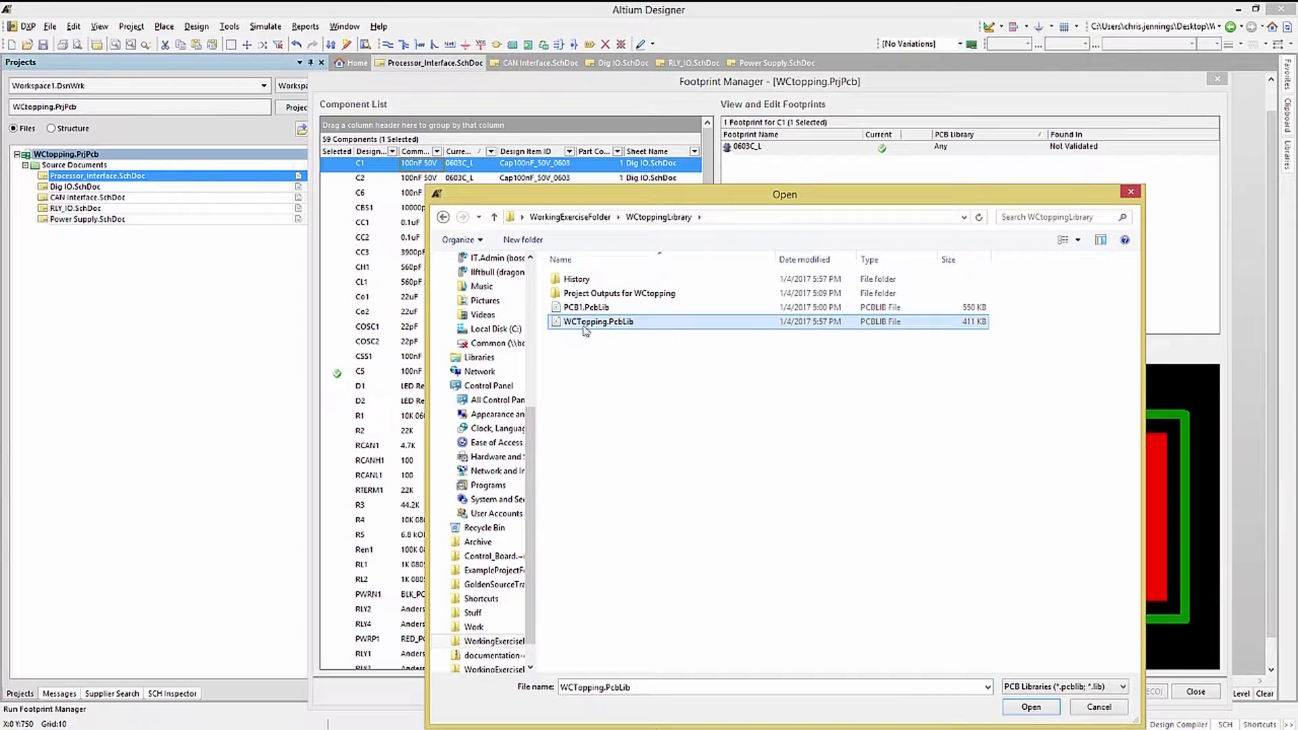
pyautogui.click(1022, 706)
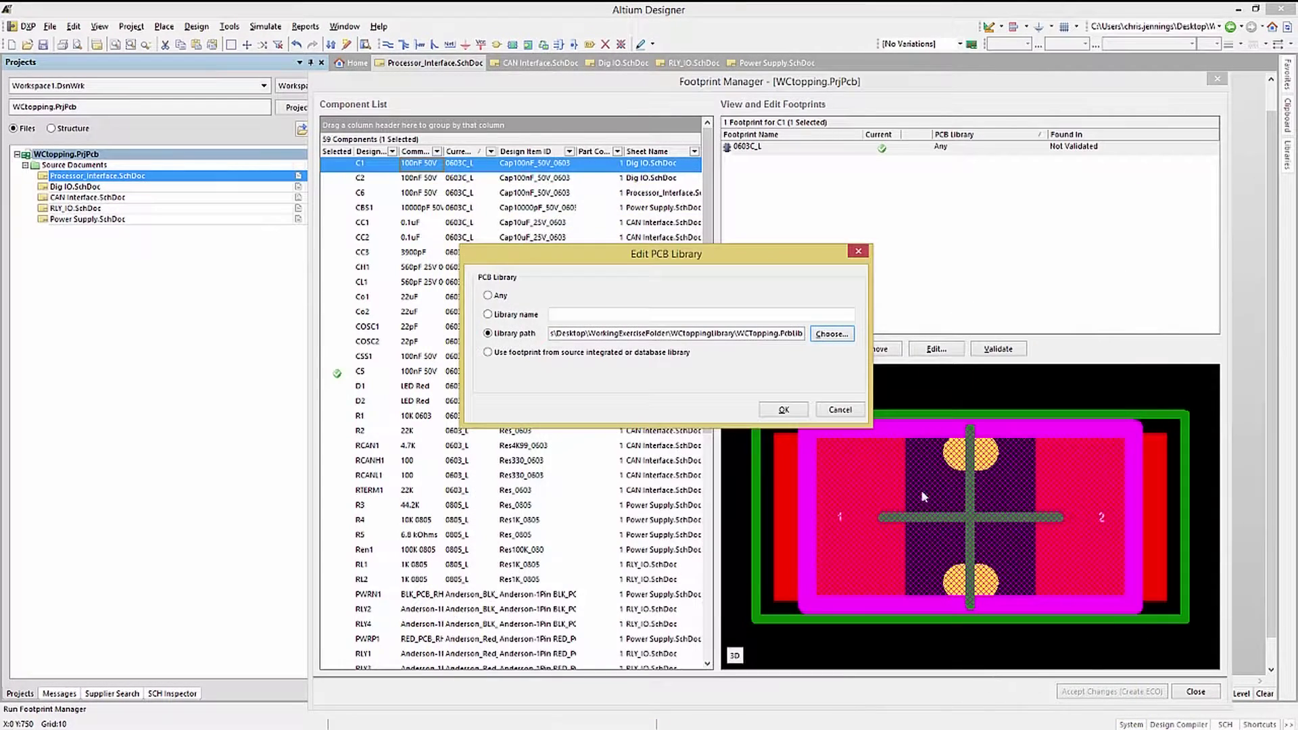
pyautogui.click(782, 411)
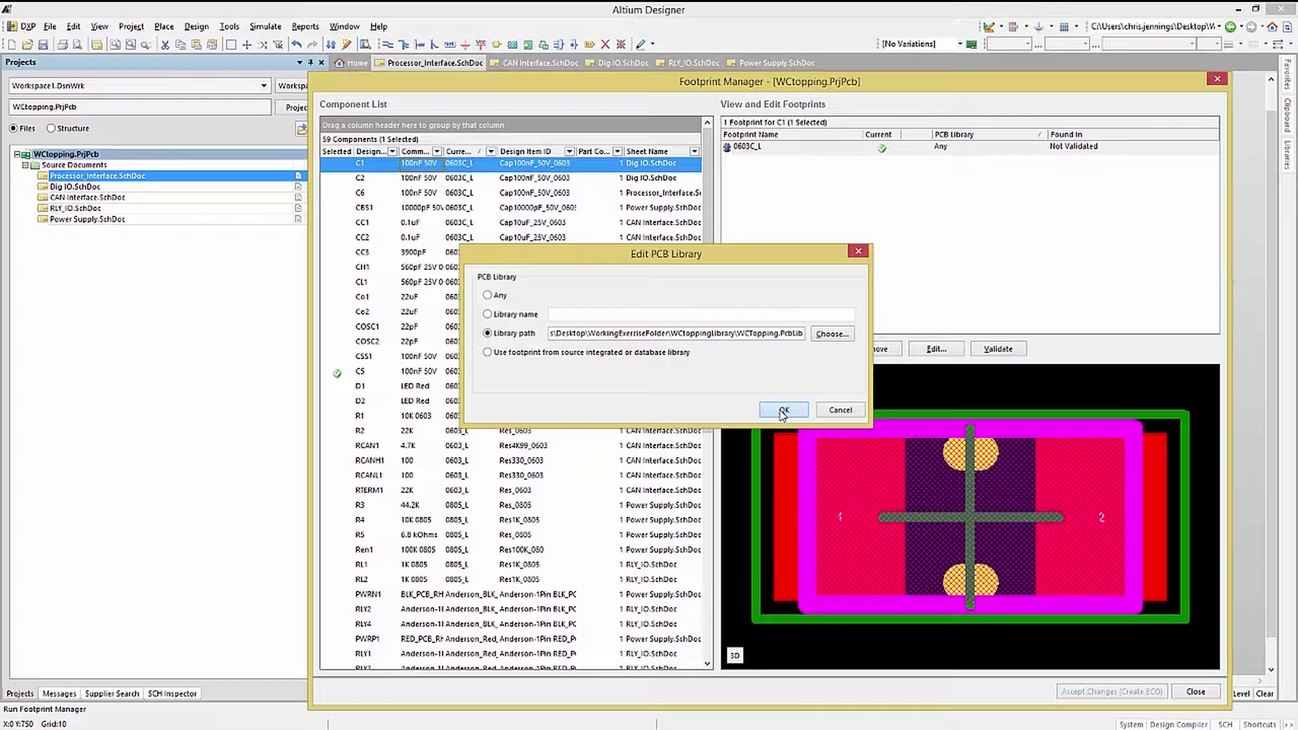
# - Create the ECO for C1's library change, close it unexecuted, and exit Footprint Manager without applying
pyautogui.click(782, 411)
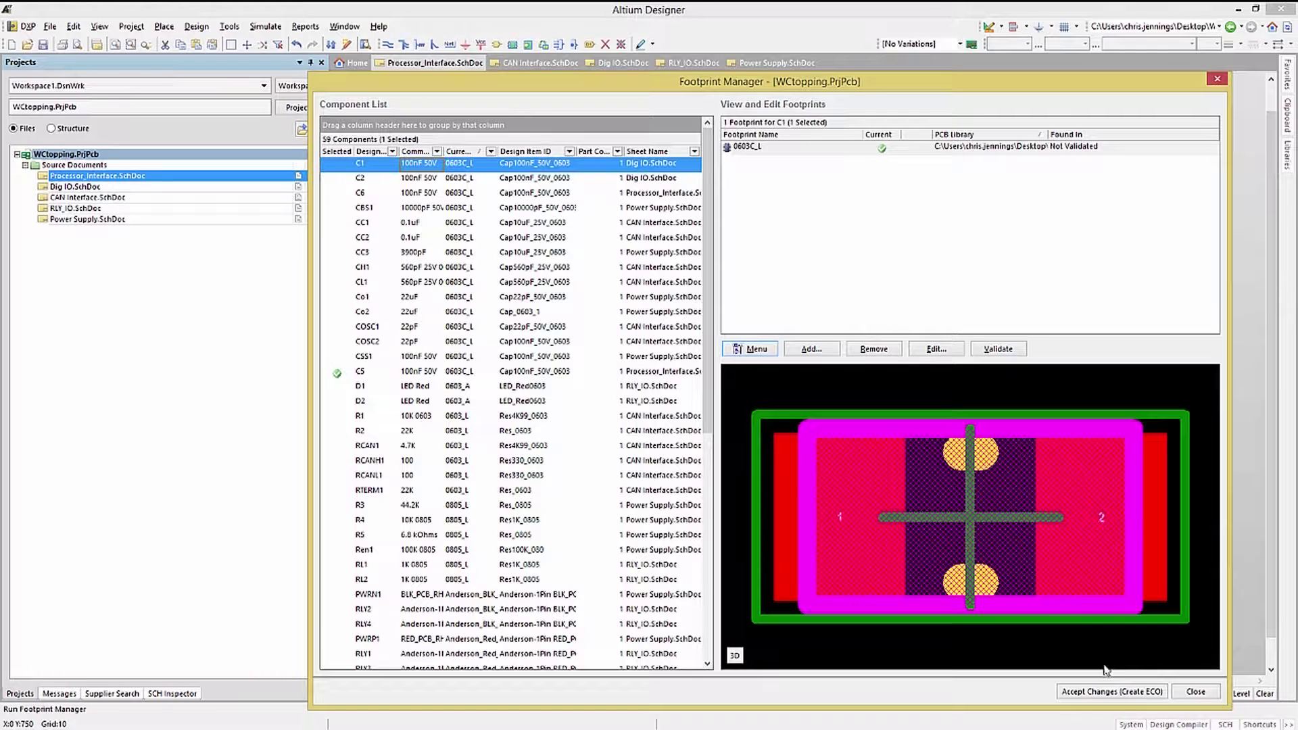
pyautogui.click(1106, 692)
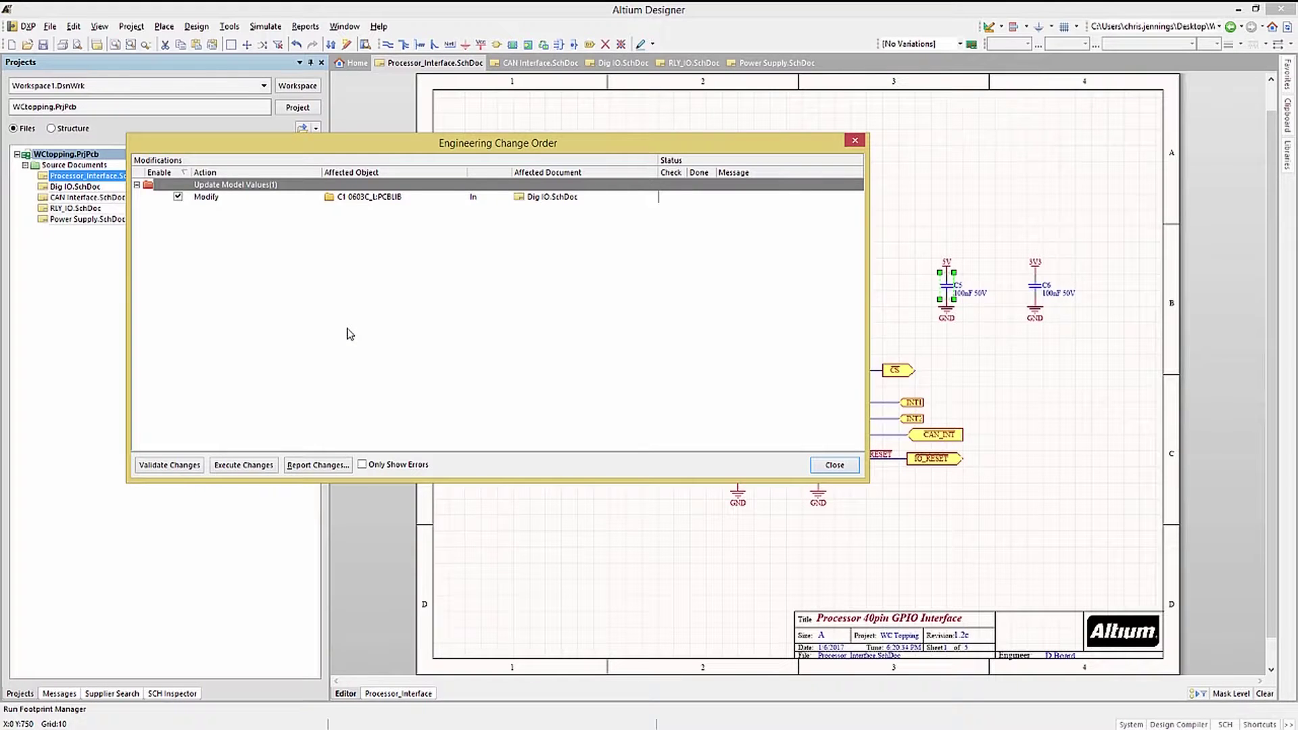
pyautogui.click(830, 466)
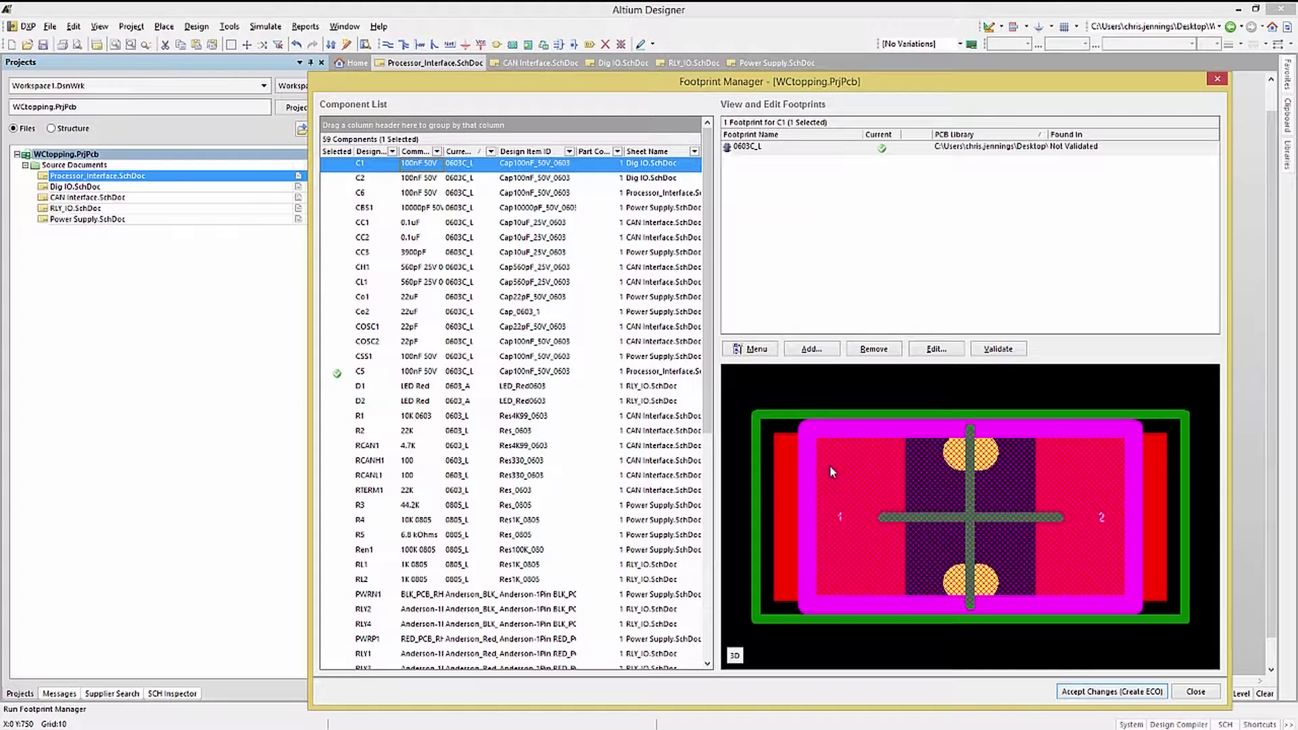
pyautogui.click(1196, 691)
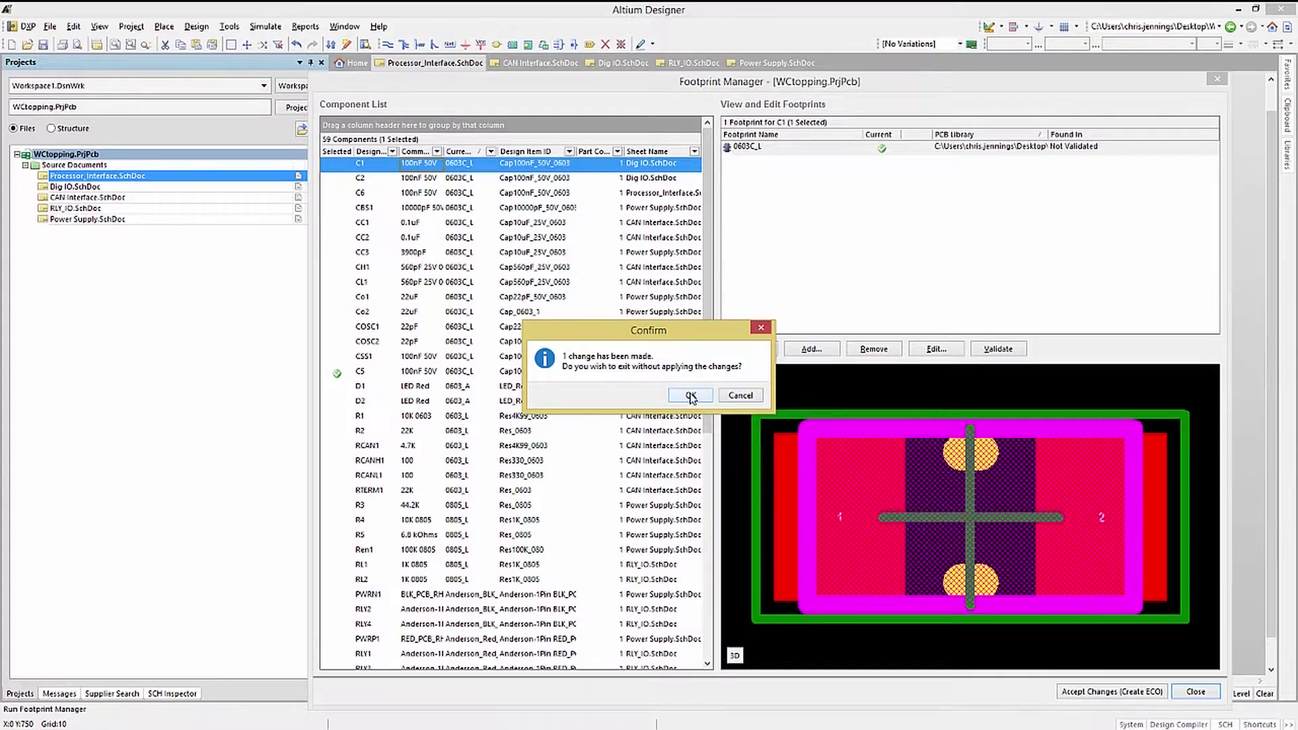
pyautogui.click(691, 397)
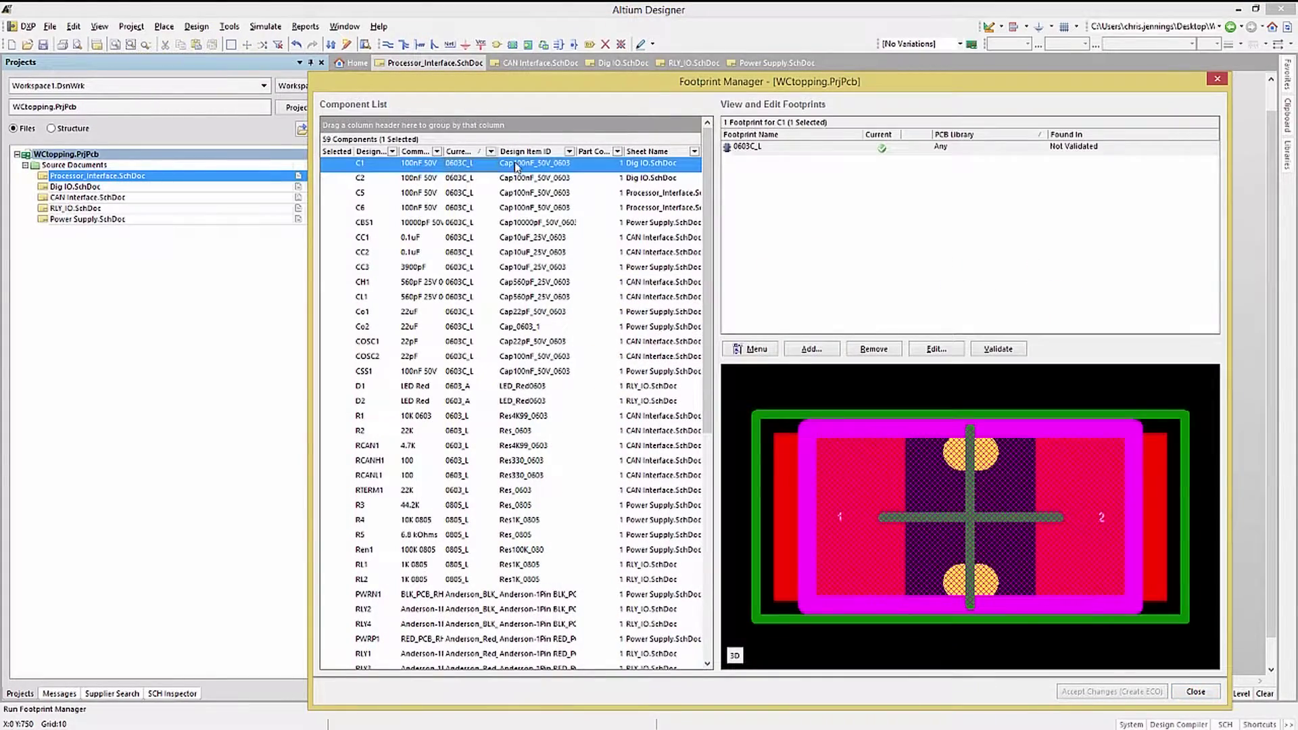
# - Select all 59 components and all 42 footprints, validate them, and review the Found In column
pyautogui.moveTo(707, 223); pyautogui.dragTo(716, 466)
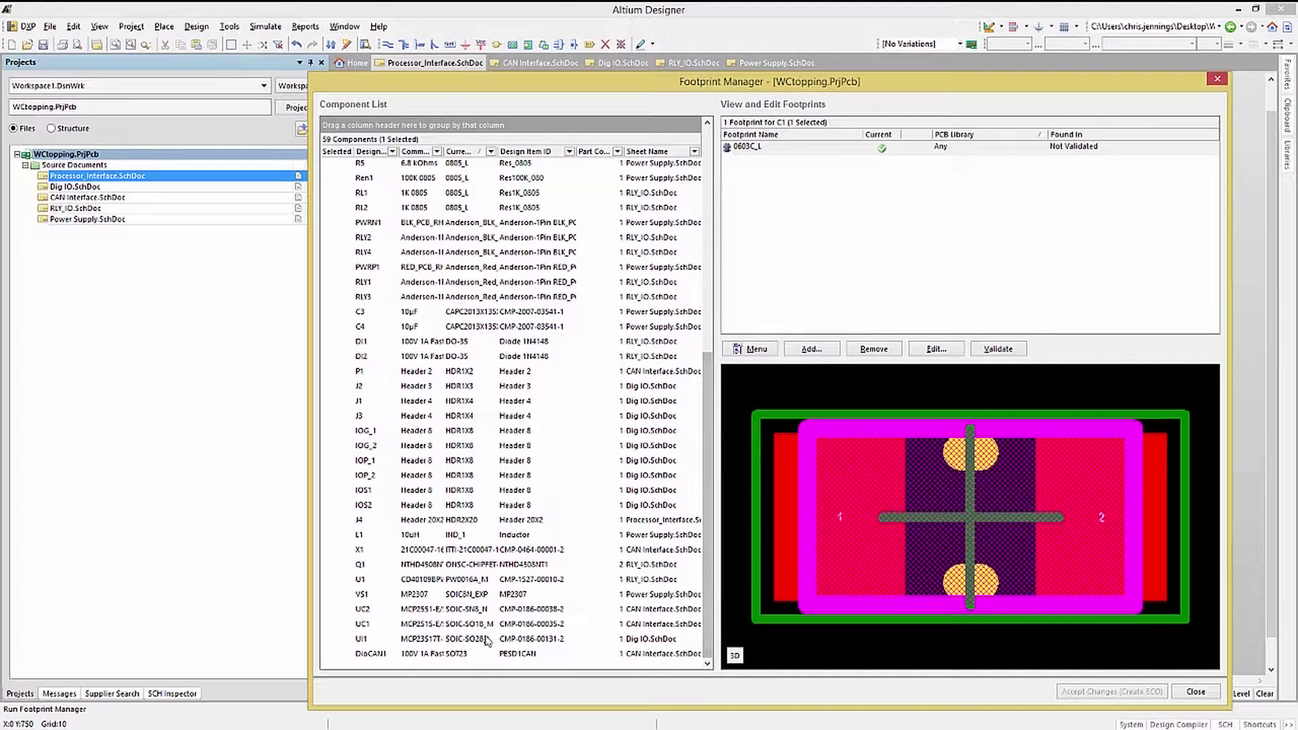
pyautogui.keyDown('shift'); pyautogui.click(424, 655); pyautogui.keyUp('shift')
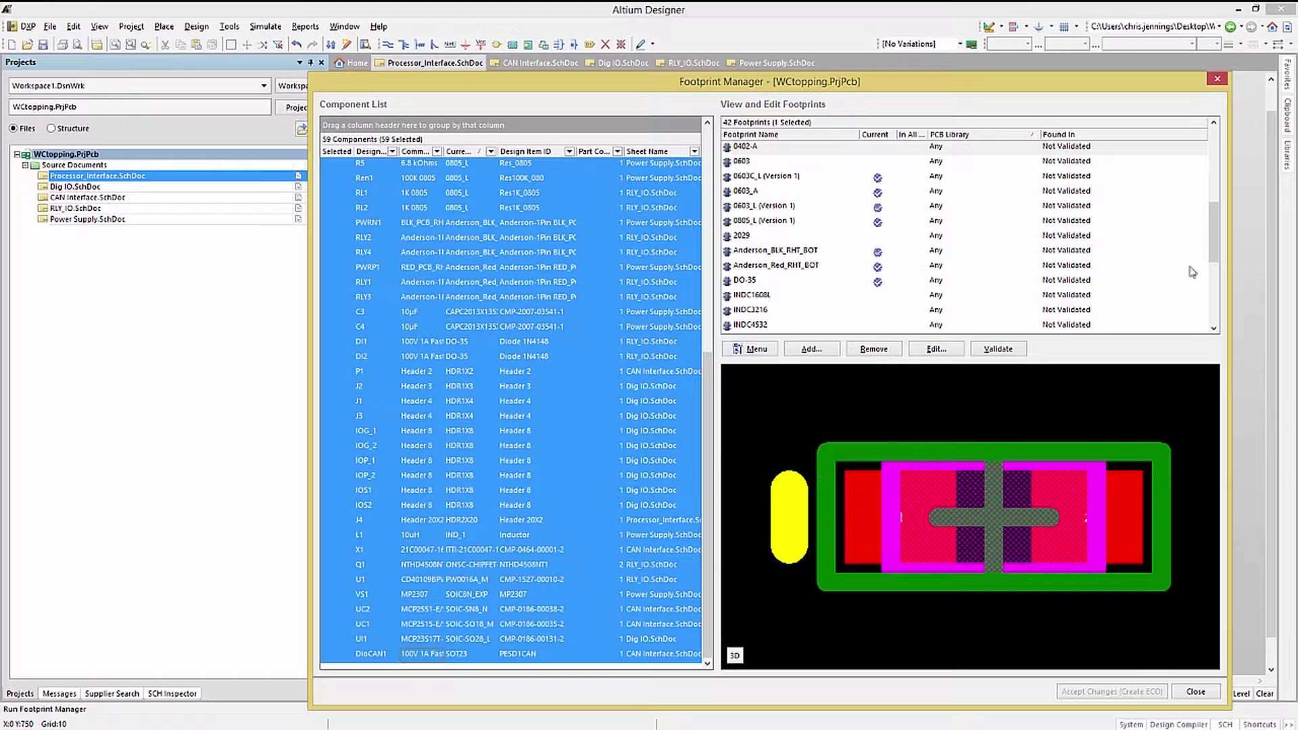
pyautogui.moveTo(1208, 237); pyautogui.dragTo(1210, 162)
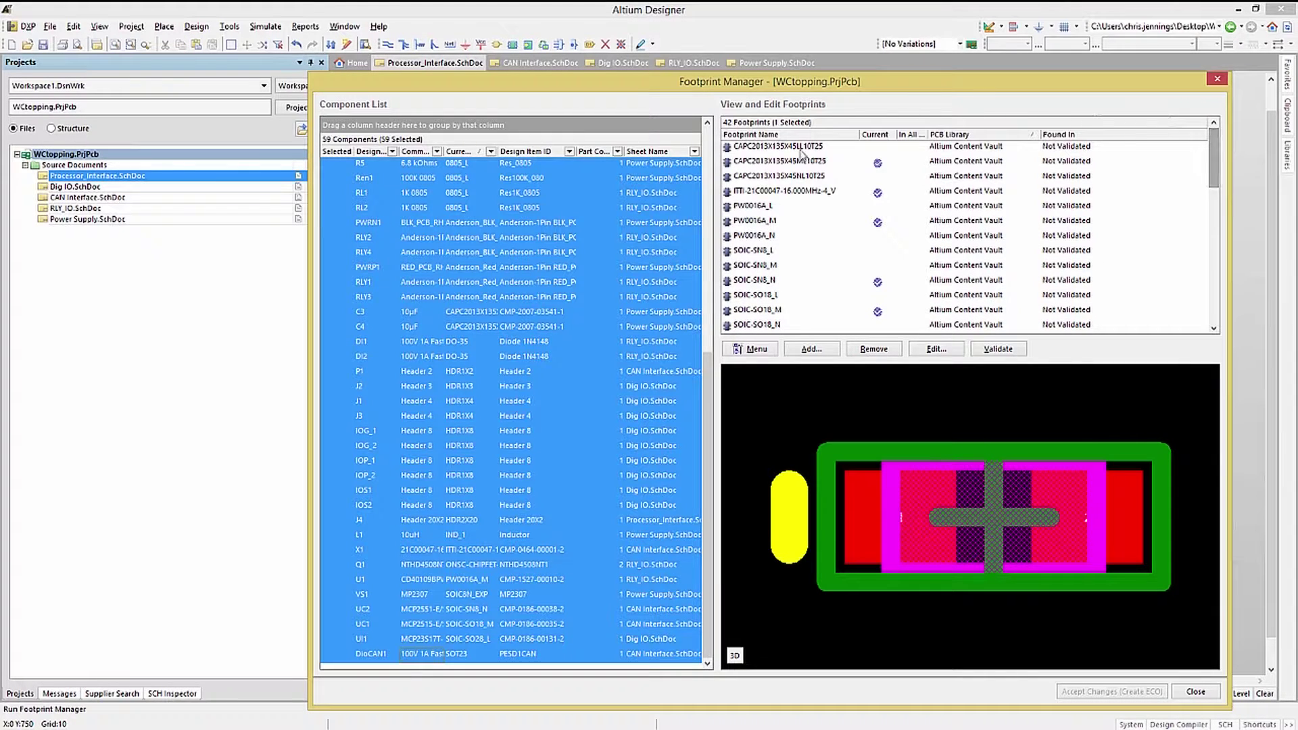
pyautogui.click(792, 147)
pyautogui.moveTo(1214, 170); pyautogui.dragTo(1220, 320)
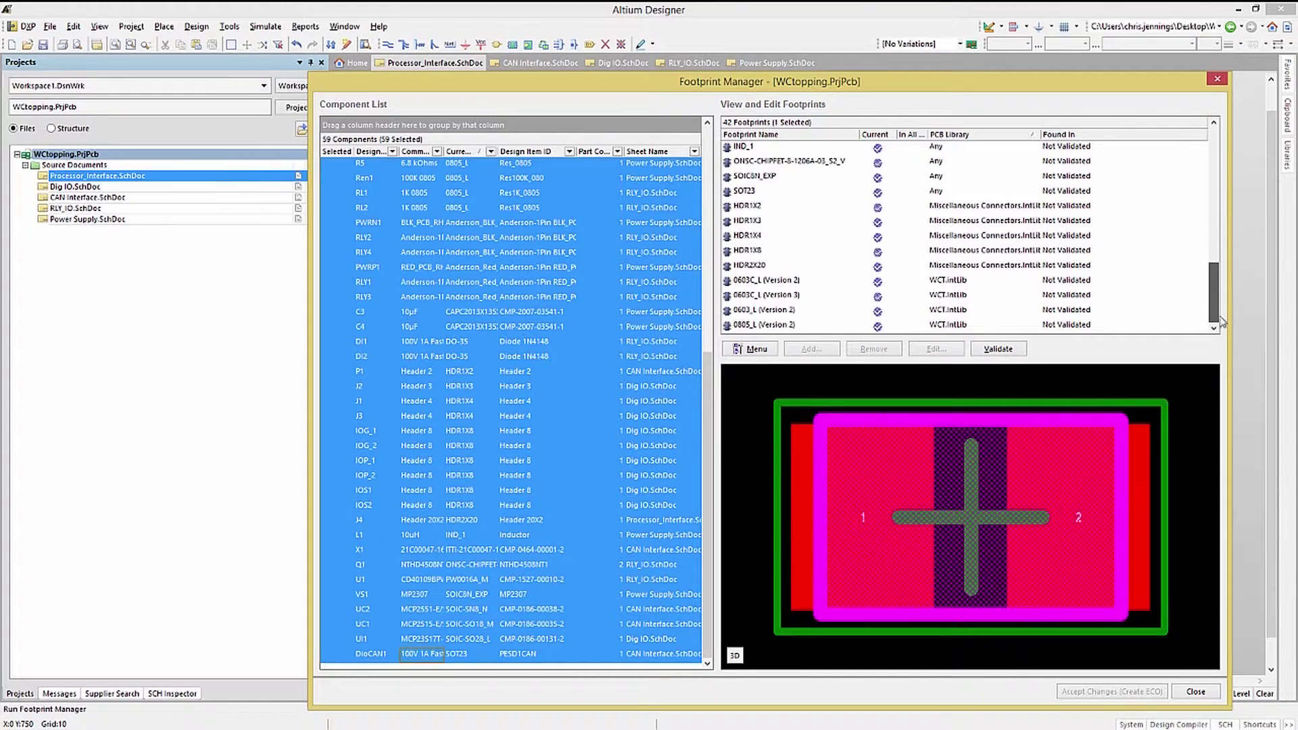
pyautogui.keyDown('shift'); pyautogui.click(765, 325); pyautogui.keyUp('shift')
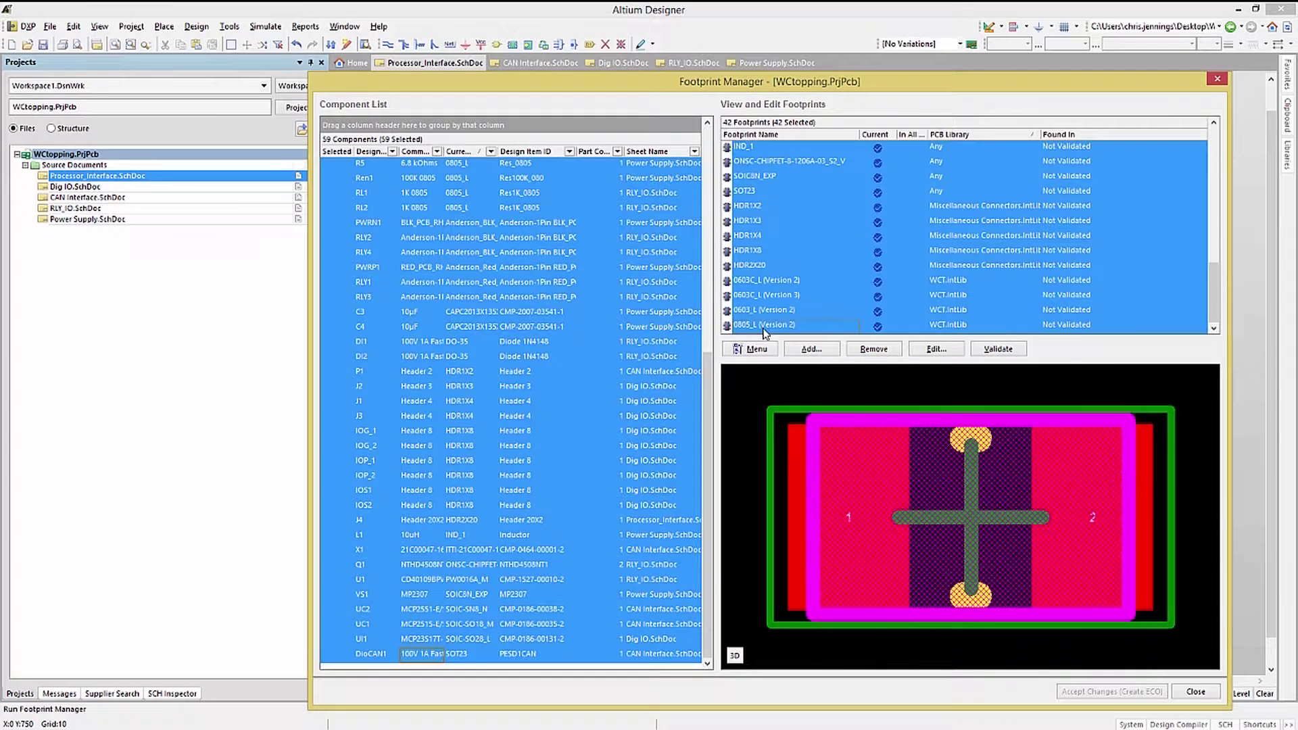
pyautogui.click(1003, 356)
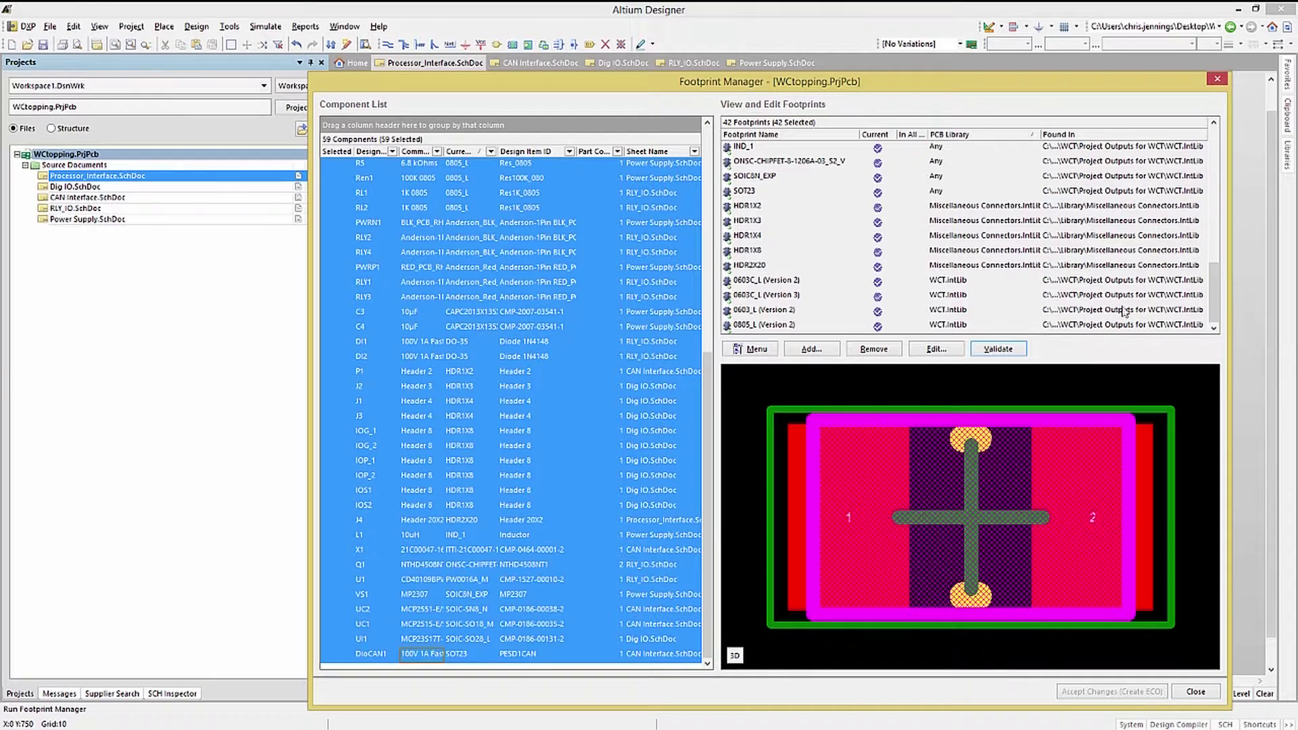
pyautogui.moveTo(1217, 307)
pyautogui.mouseDown()
pyautogui.moveTo(1219, 148)
pyautogui.moveTo(1230, 309)
pyautogui.mouseUp()
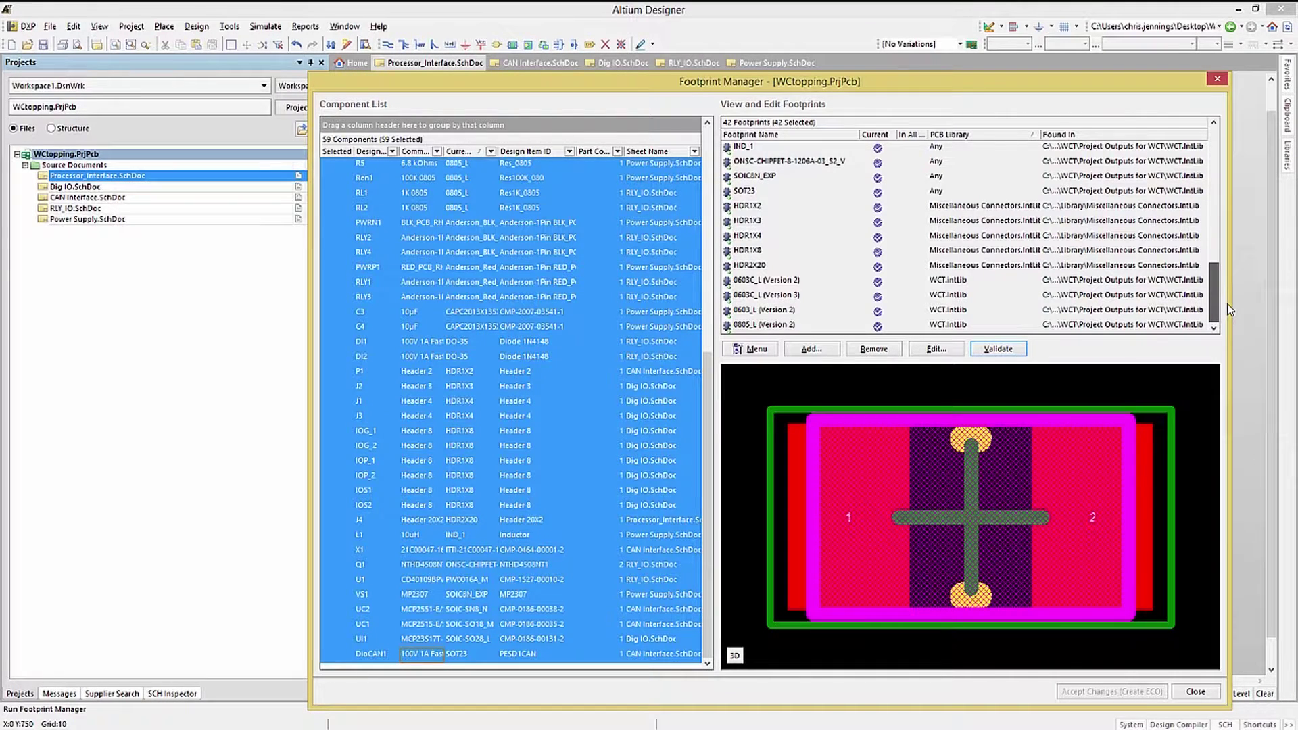
# - Try the Any and Library path options for 0603C_L (Version 2), cancel, and close Footprint Manager
pyautogui.click(764, 281)
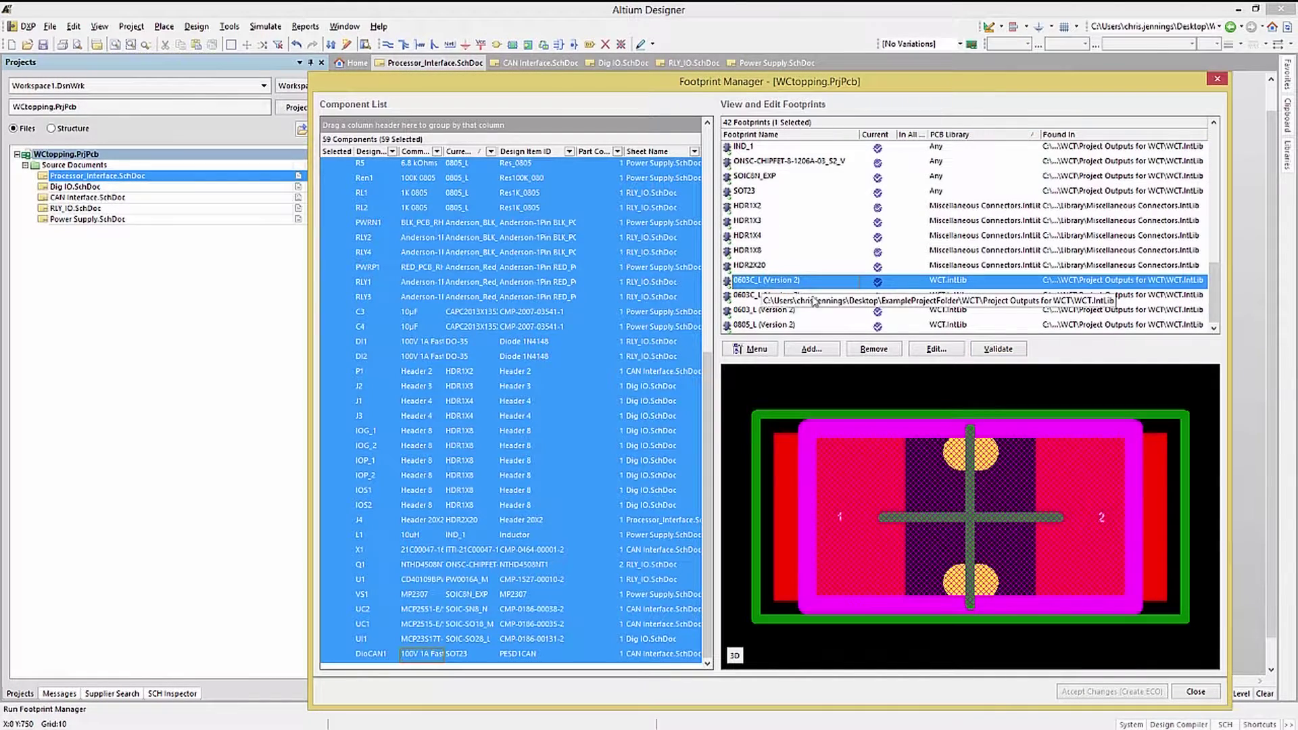
pyautogui.click(935, 349)
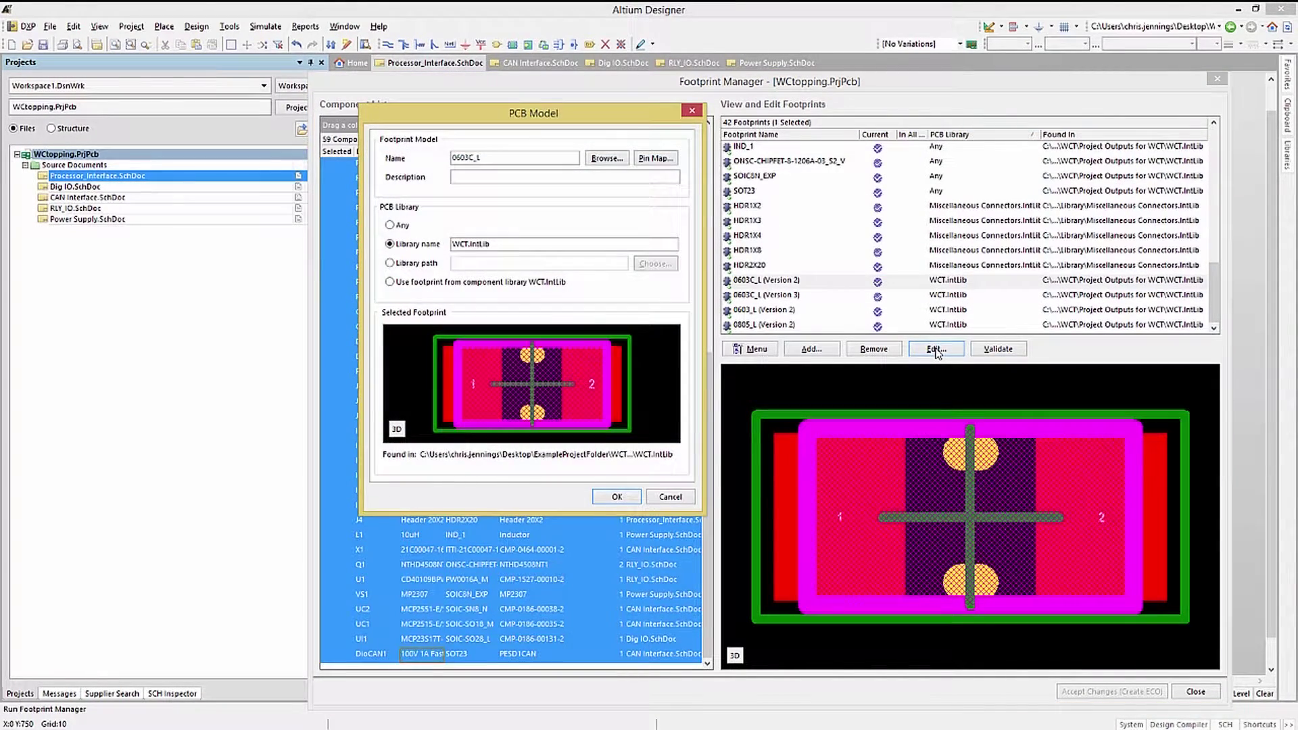
pyautogui.click(395, 226)
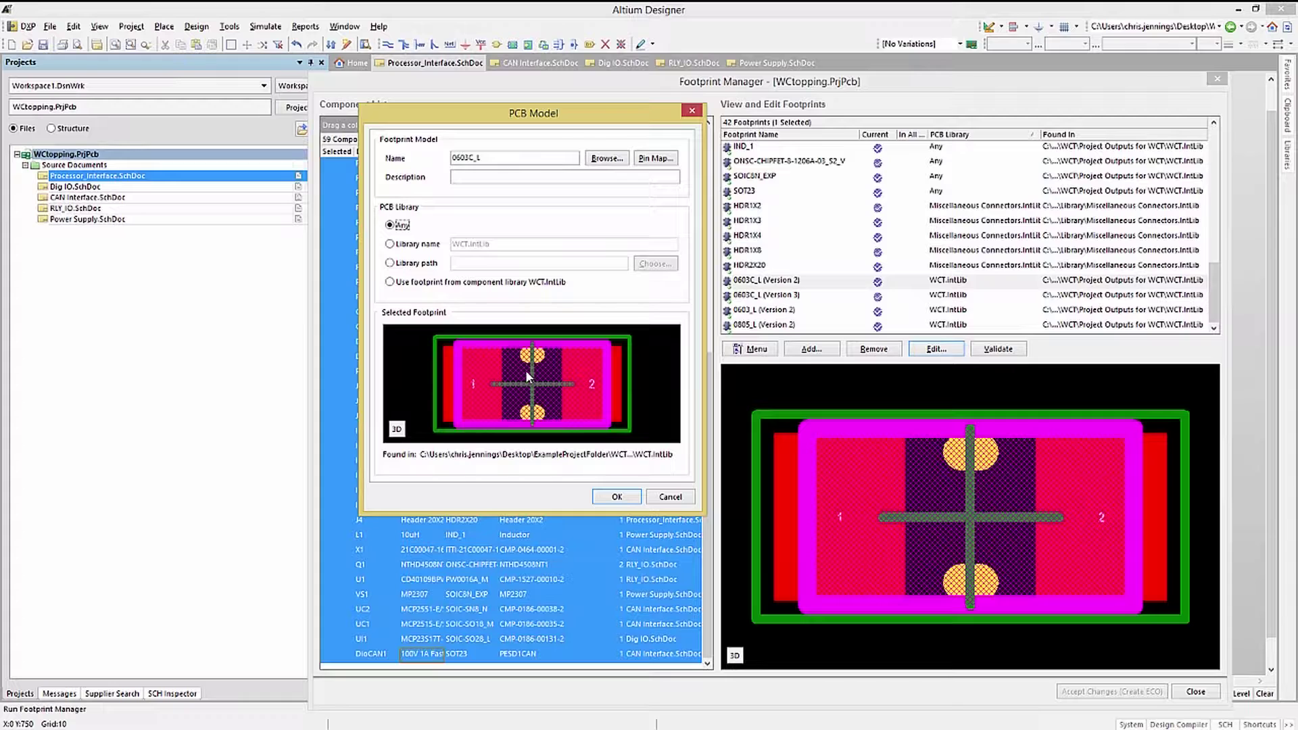
pyautogui.click(391, 263)
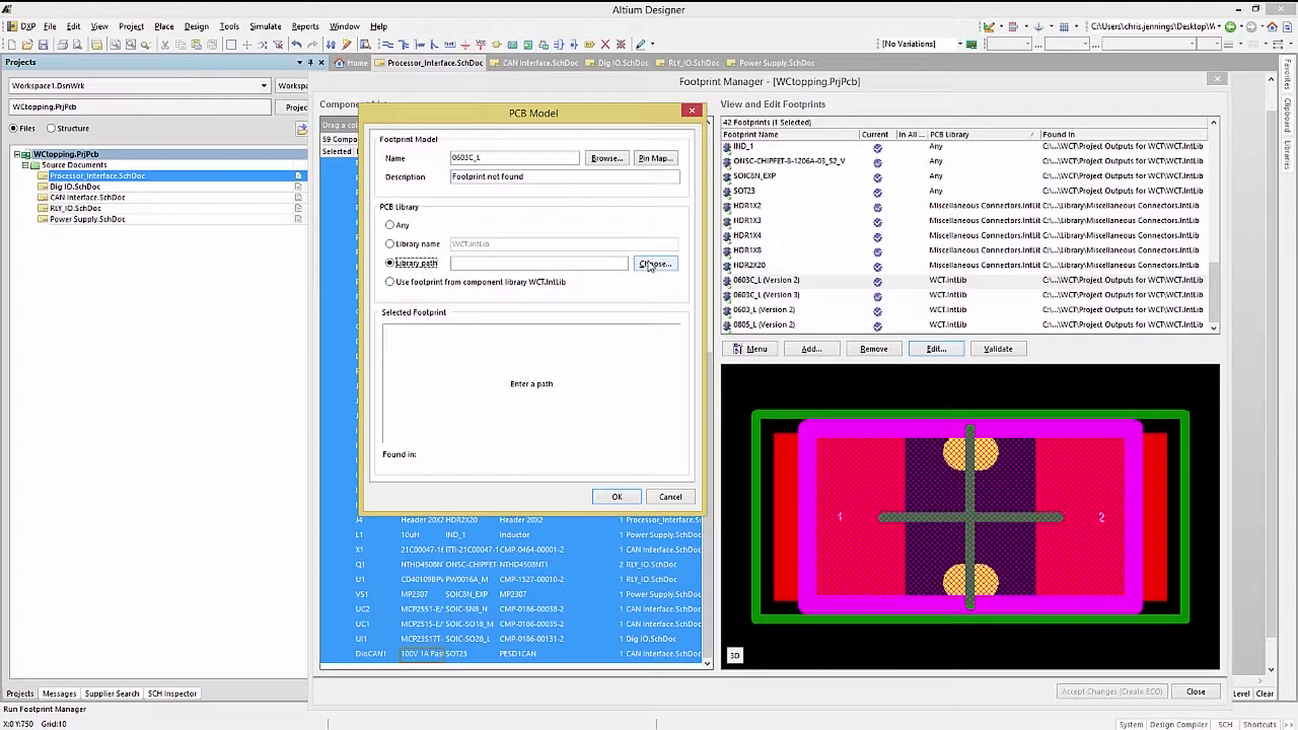
pyautogui.click(669, 497)
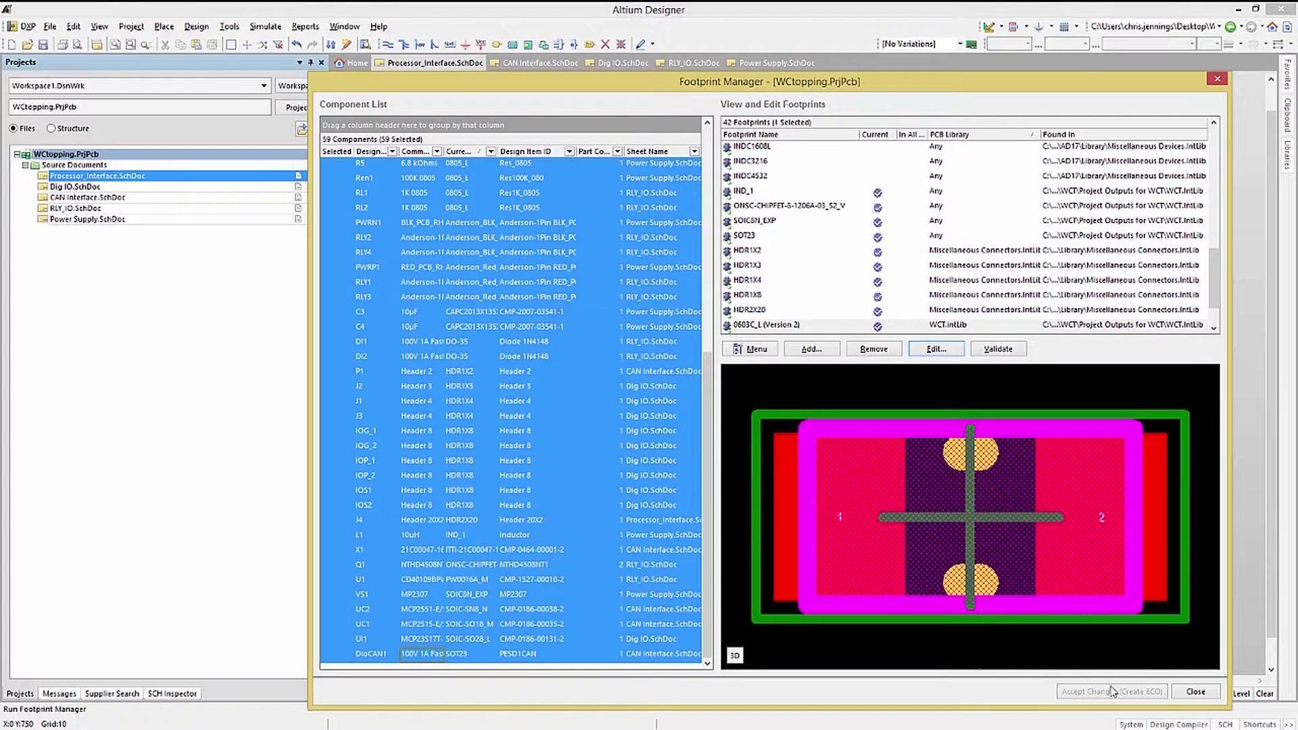
pyautogui.click(1195, 692)
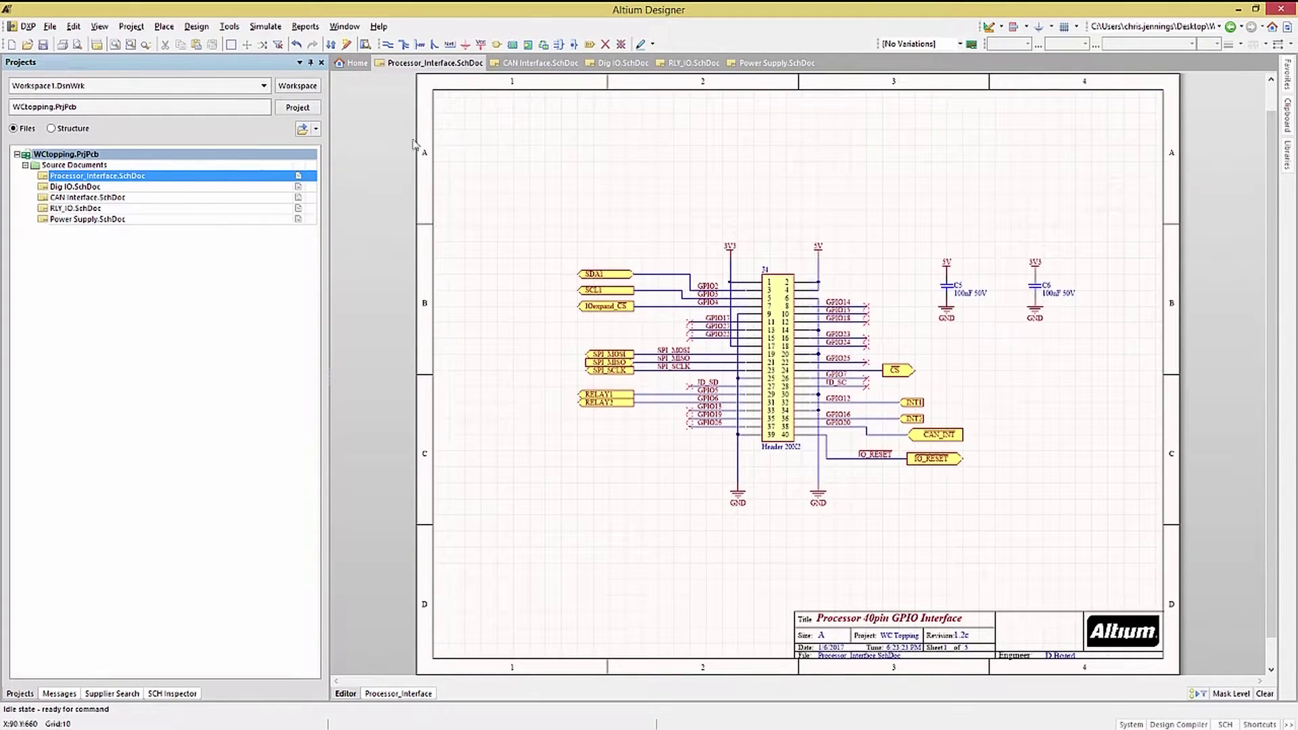
# - Add a new PCB document to the WCtopping project
pyautogui.rightClick(67, 157)
pyautogui.moveTo(135, 194)
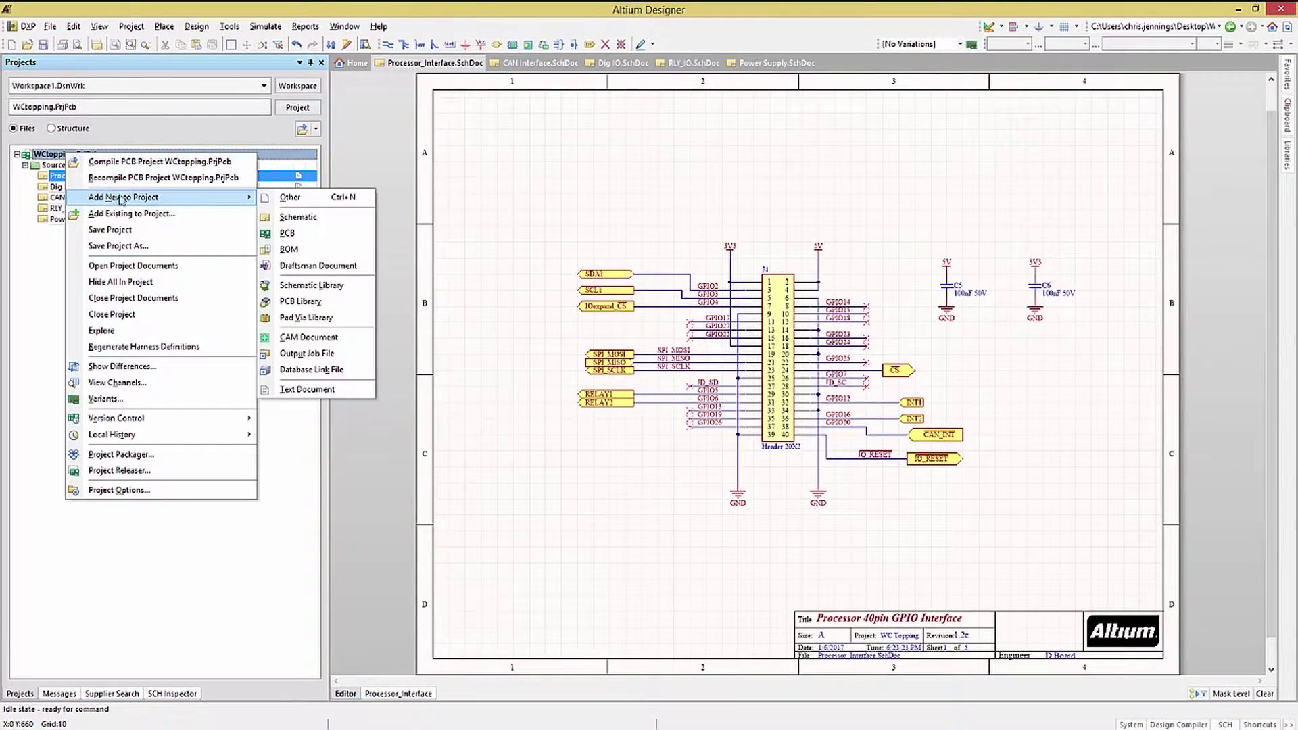
pyautogui.click(302, 239)
# - Save PCB1.PcbDoc as WCTopping and reopen the Processor_Interface schematic
pyautogui.rightClick(68, 230)
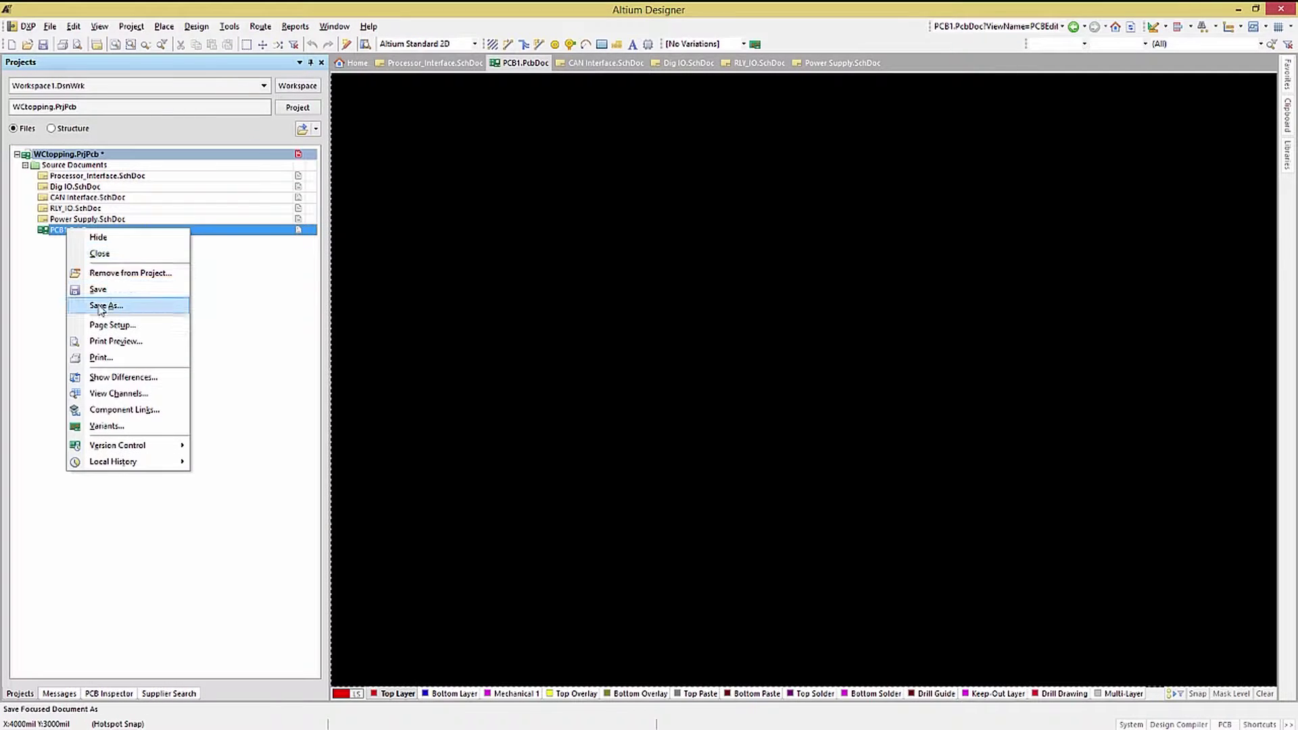
pyautogui.click(108, 303)
pyautogui.write('WCTopping')
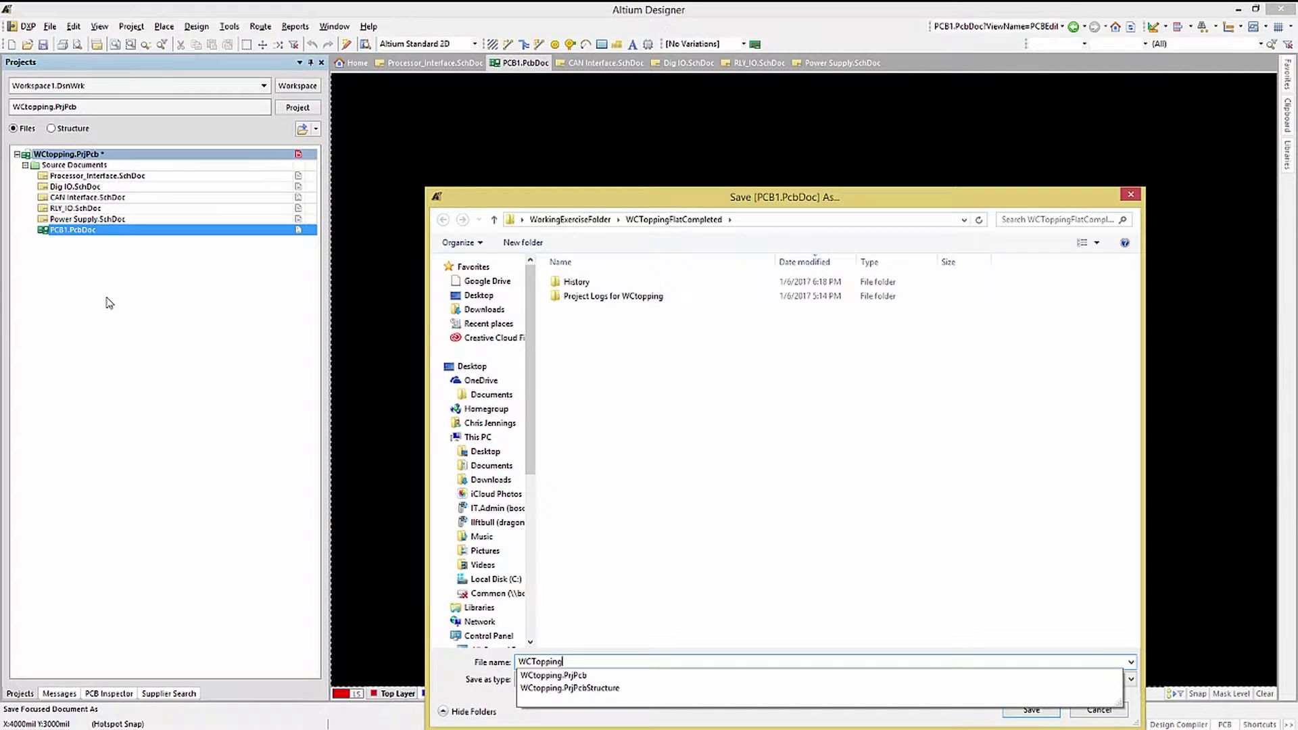
pyautogui.press('Return')
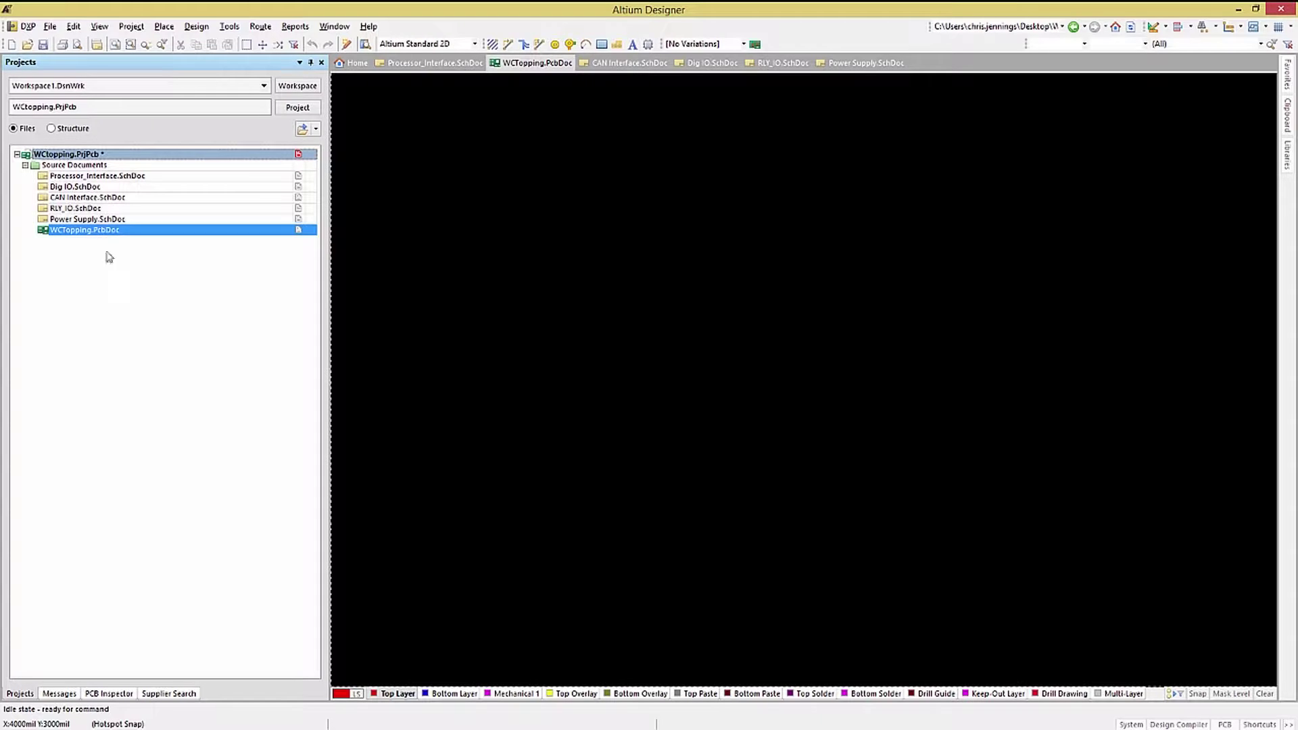
pyautogui.doubleClick(75, 177)
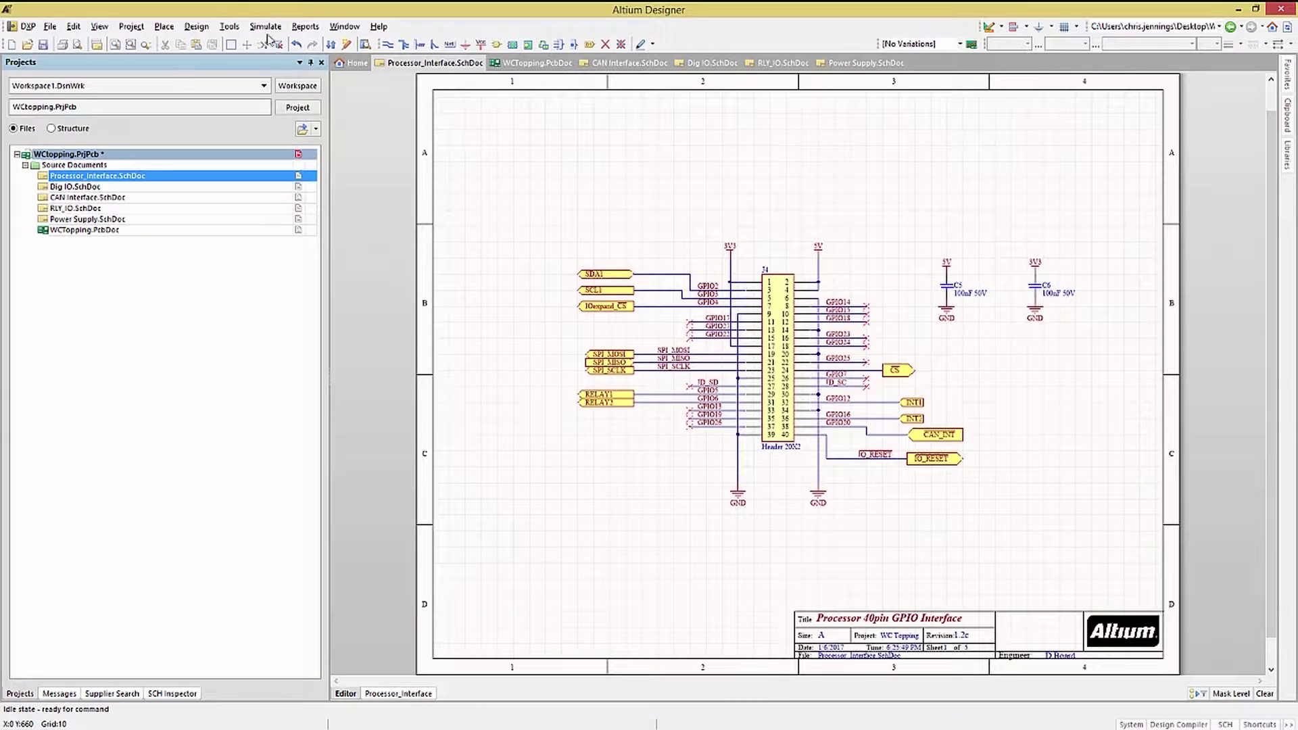
pyautogui.click(197, 27)
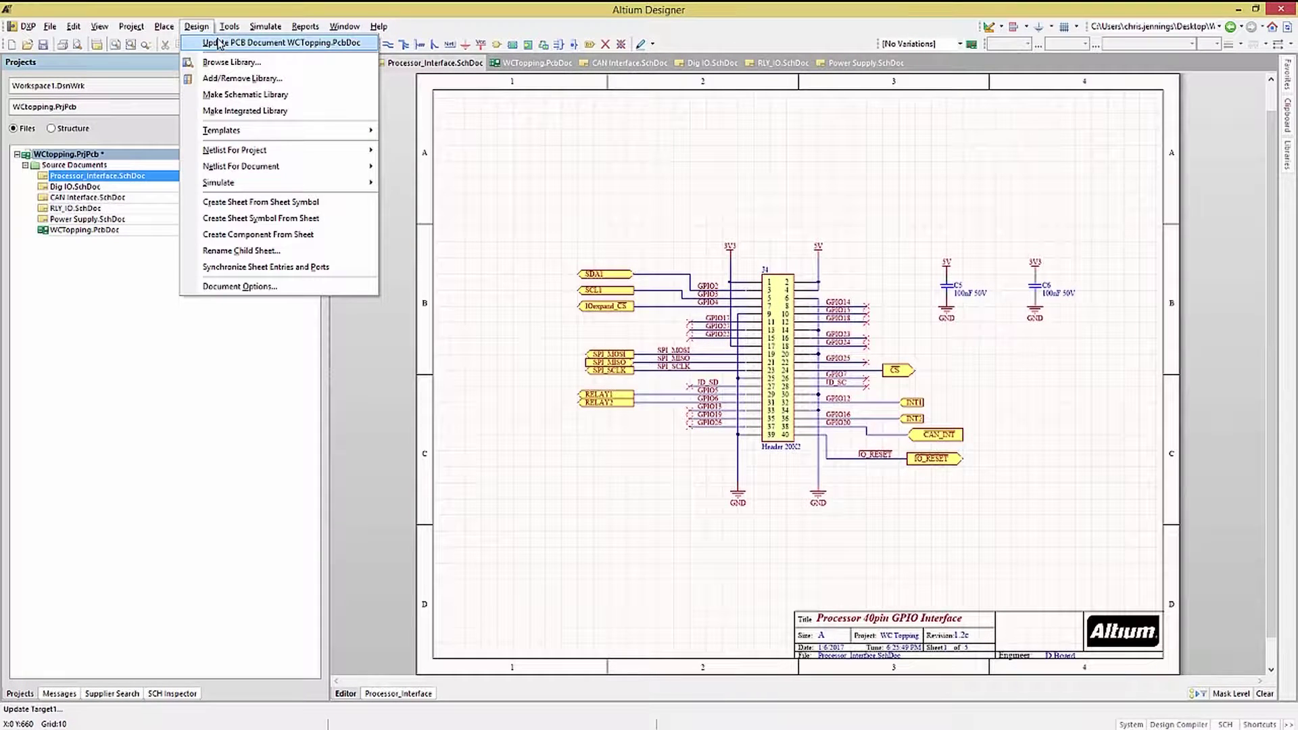
# - Run Update PCB Document WCTopping.PcbDoc, review the change list, and execute all changes
pyautogui.click(259, 45)
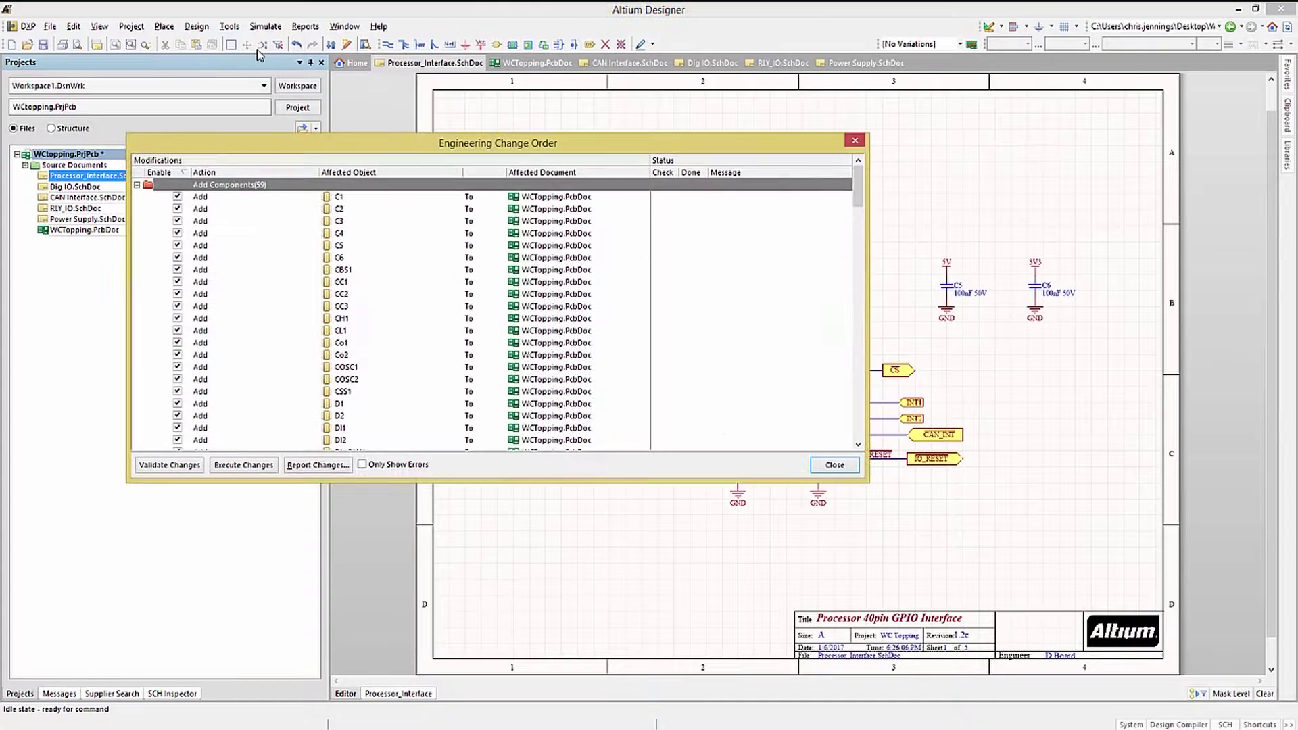
pyautogui.moveTo(859, 189); pyautogui.dragTo(890, 442)
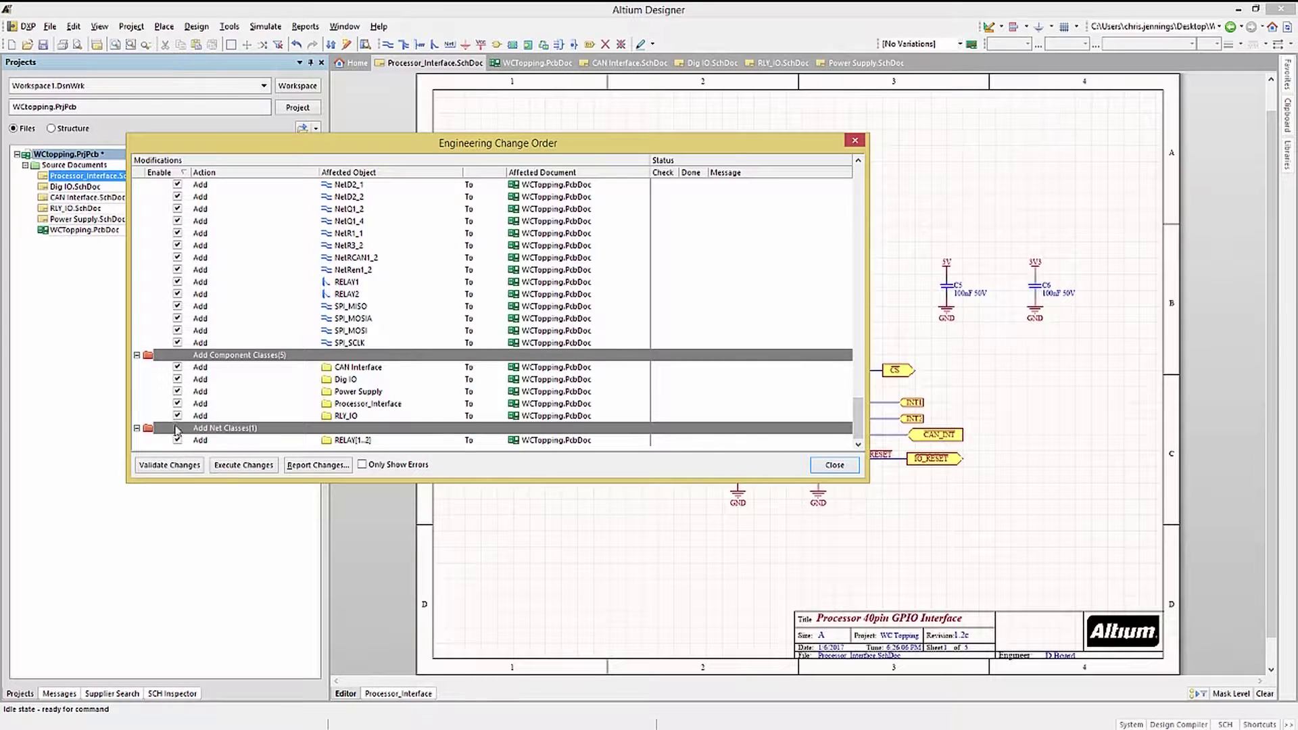
pyautogui.click(242, 469)
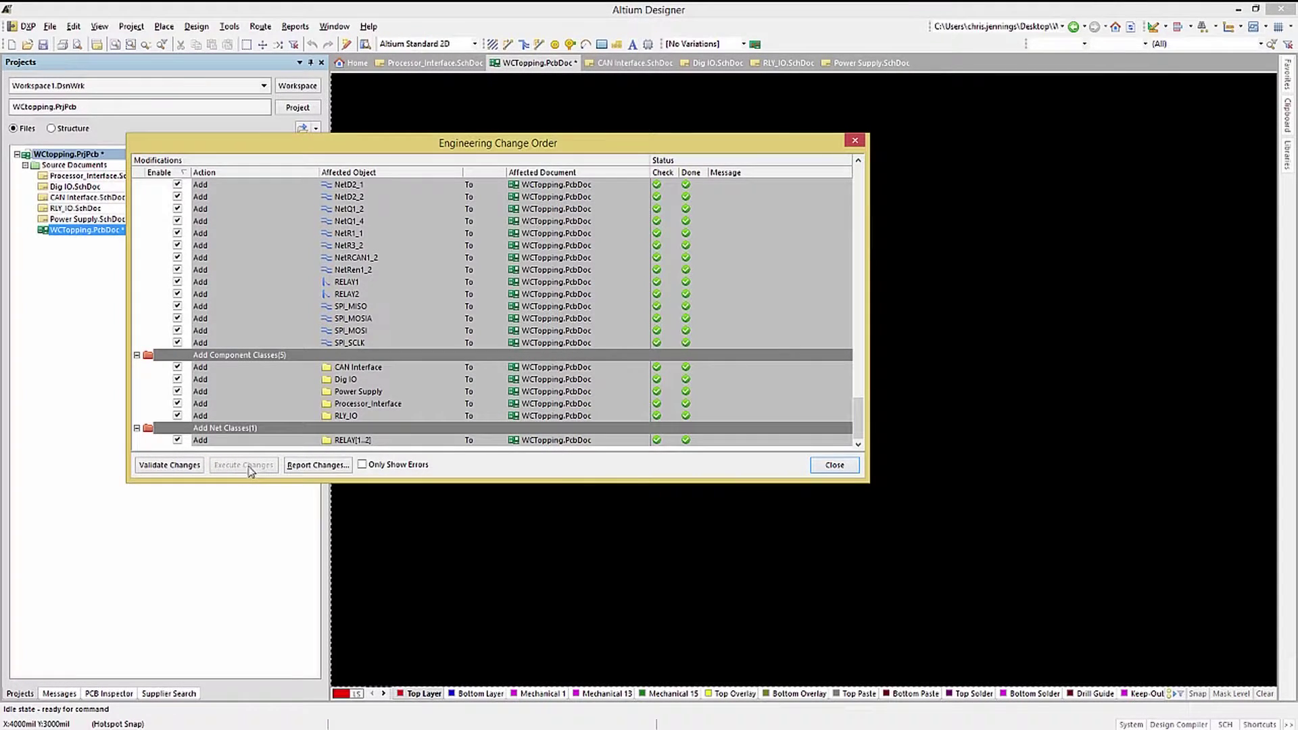
# - Filter the change list to errors only, confirm there are none, and close the engineering change order
pyautogui.click(362, 465)
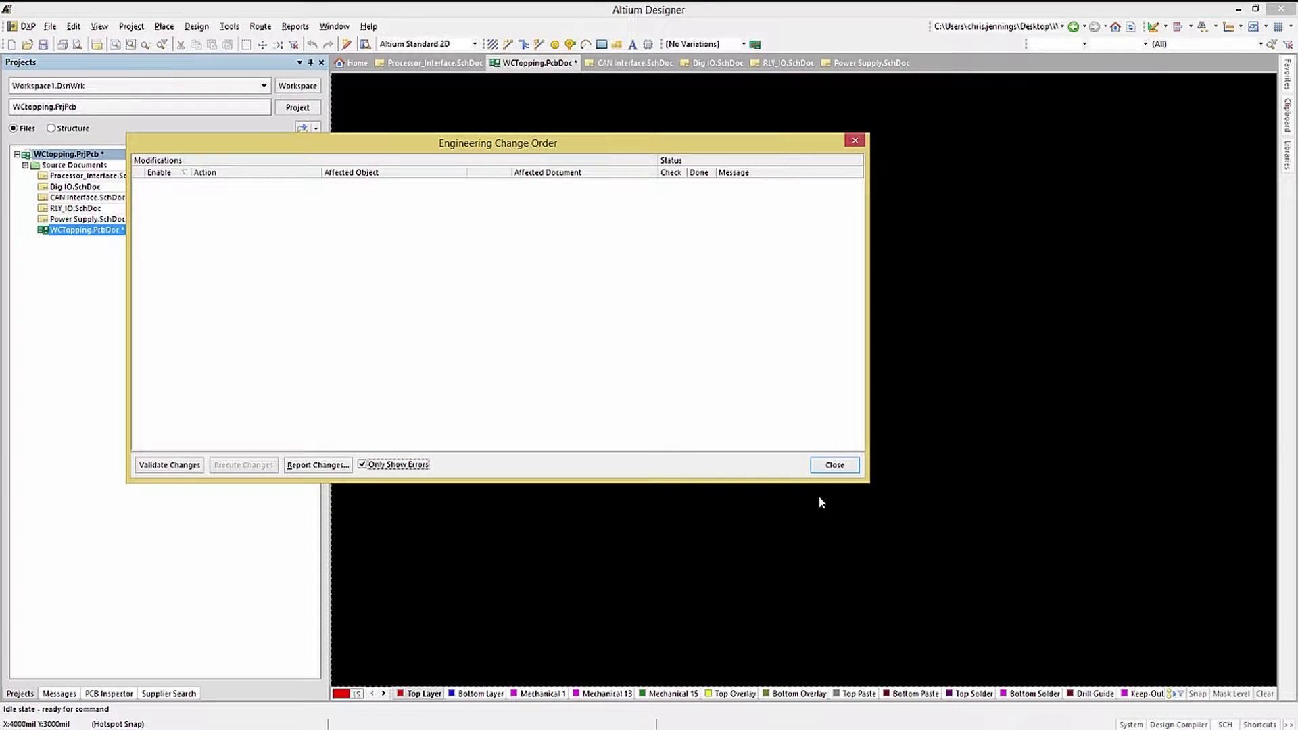
pyautogui.click(835, 465)
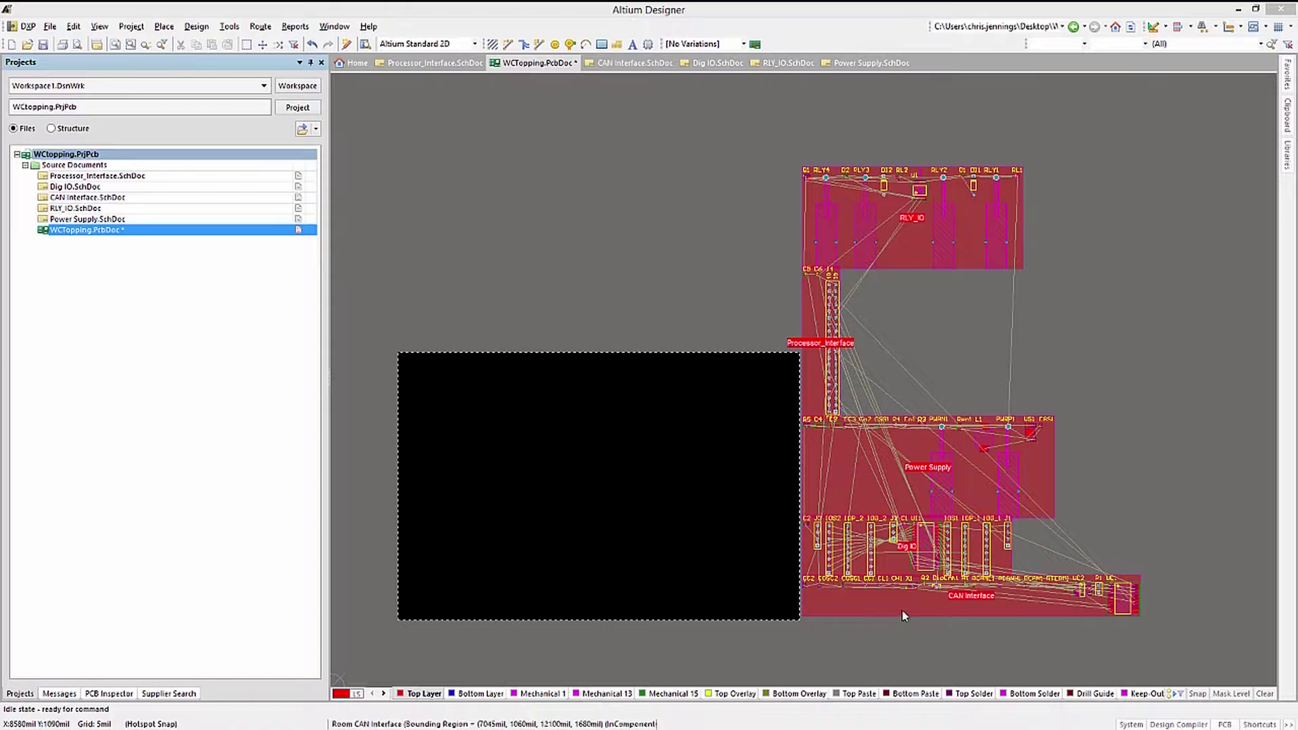
# - Split the editor vertically, with the WCTopping PCB in the left pane beside Processor_Interface
pyautogui.rightClick(453, 64)
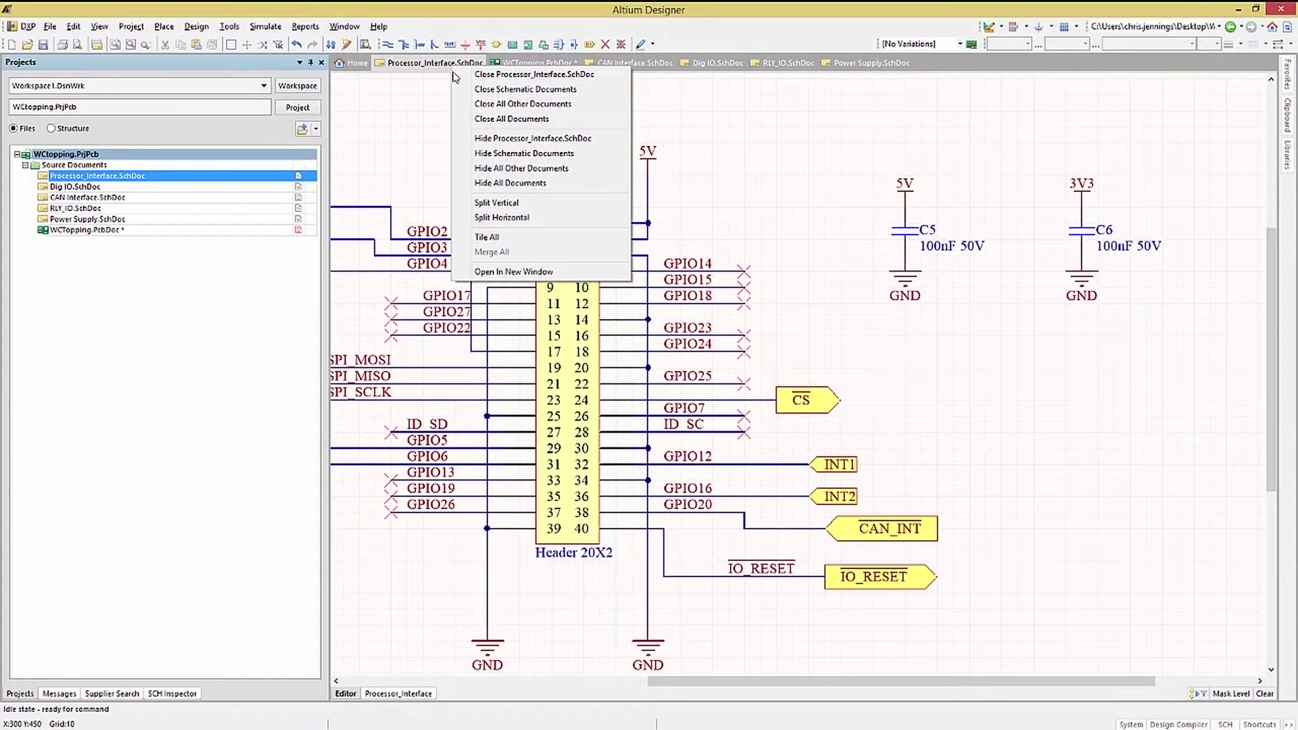
pyautogui.click(503, 205)
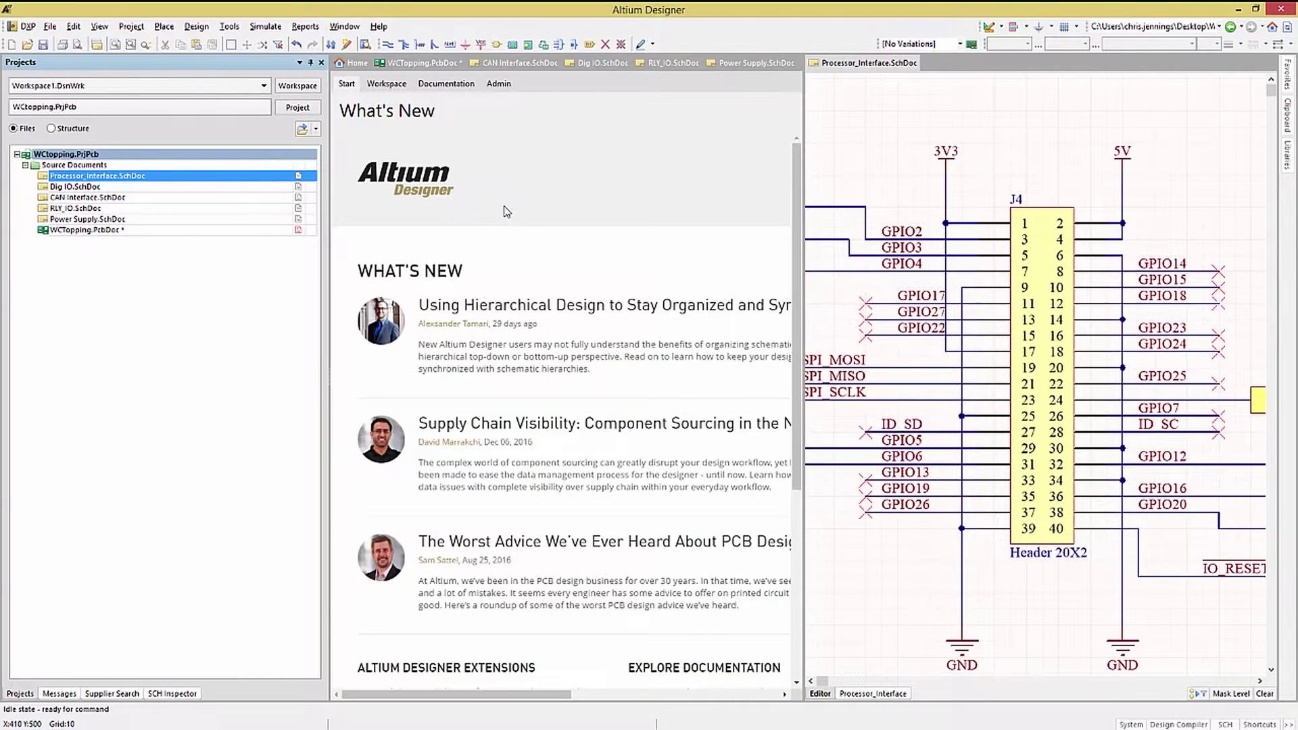
pyautogui.click(419, 63)
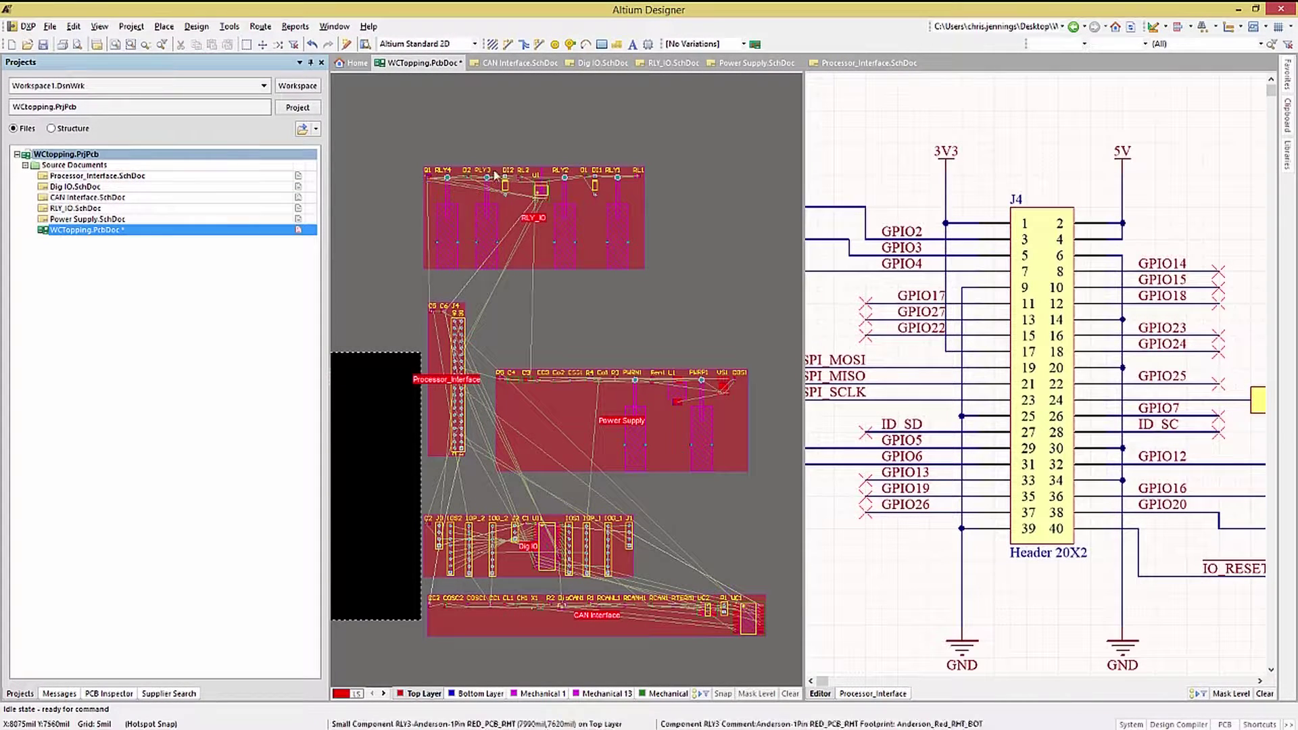
# - Turn on Cross Select Mode and select J4 in the schematic so it is picked on the board
pyautogui.click(230, 27)
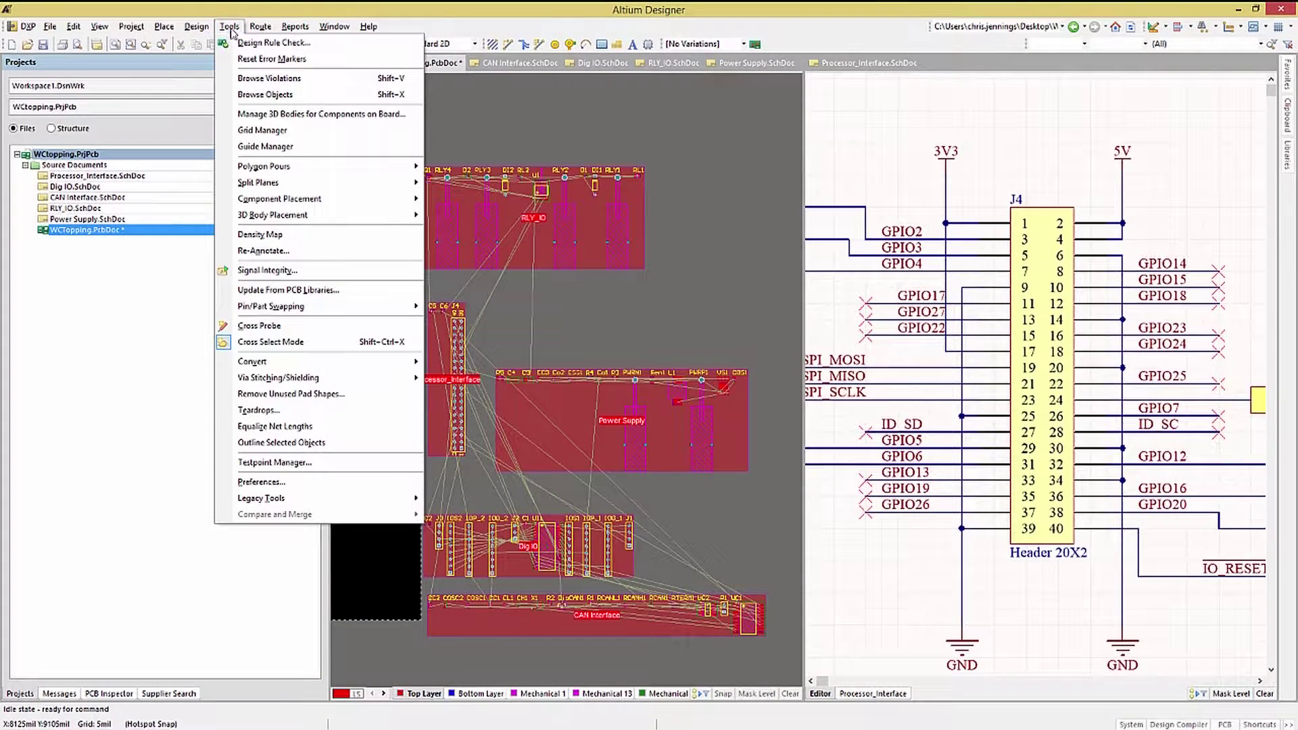
pyautogui.click(270, 342)
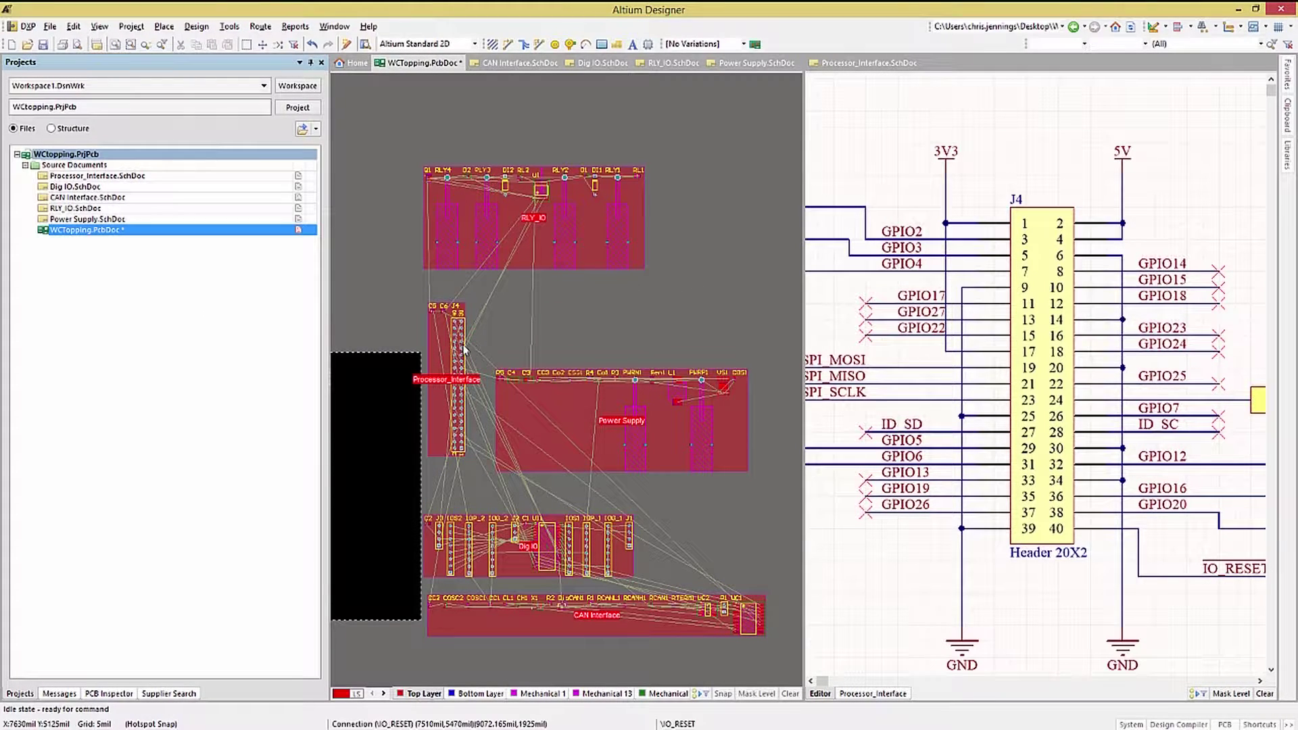
pyautogui.click(1022, 495)
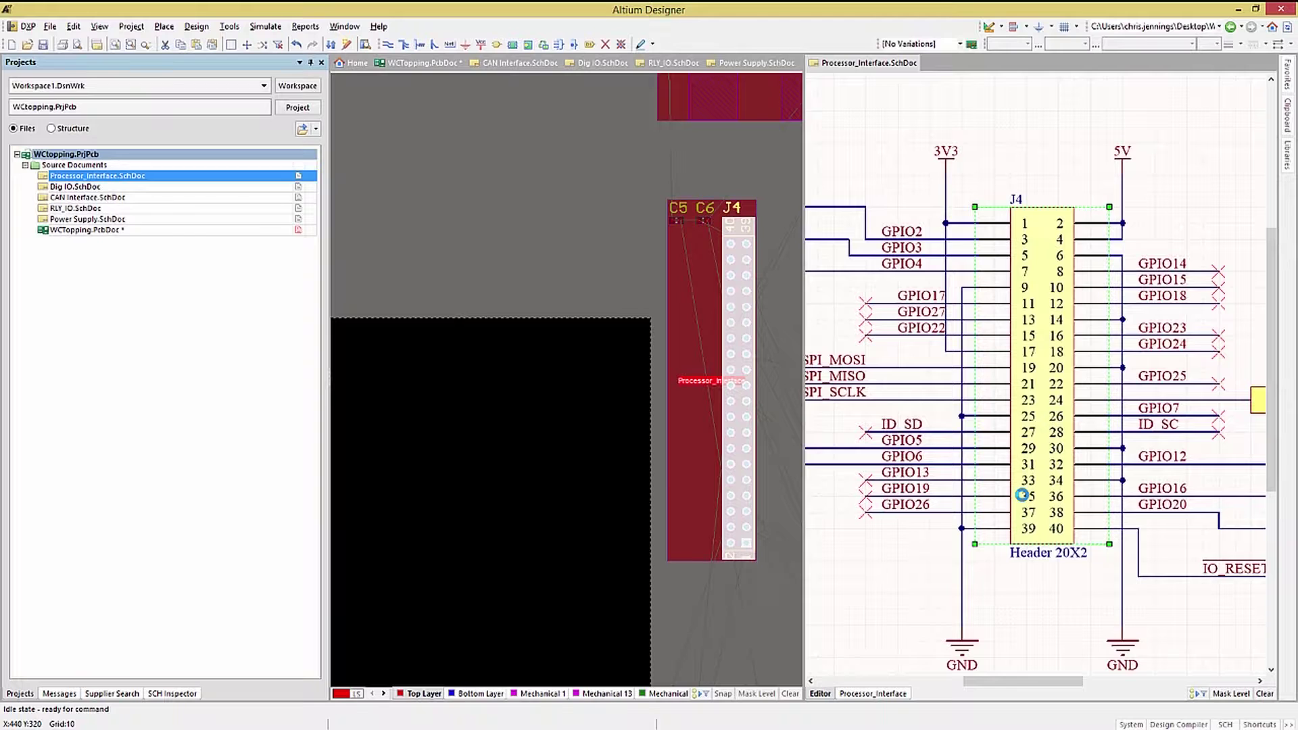
pyautogui.click(892, 600)
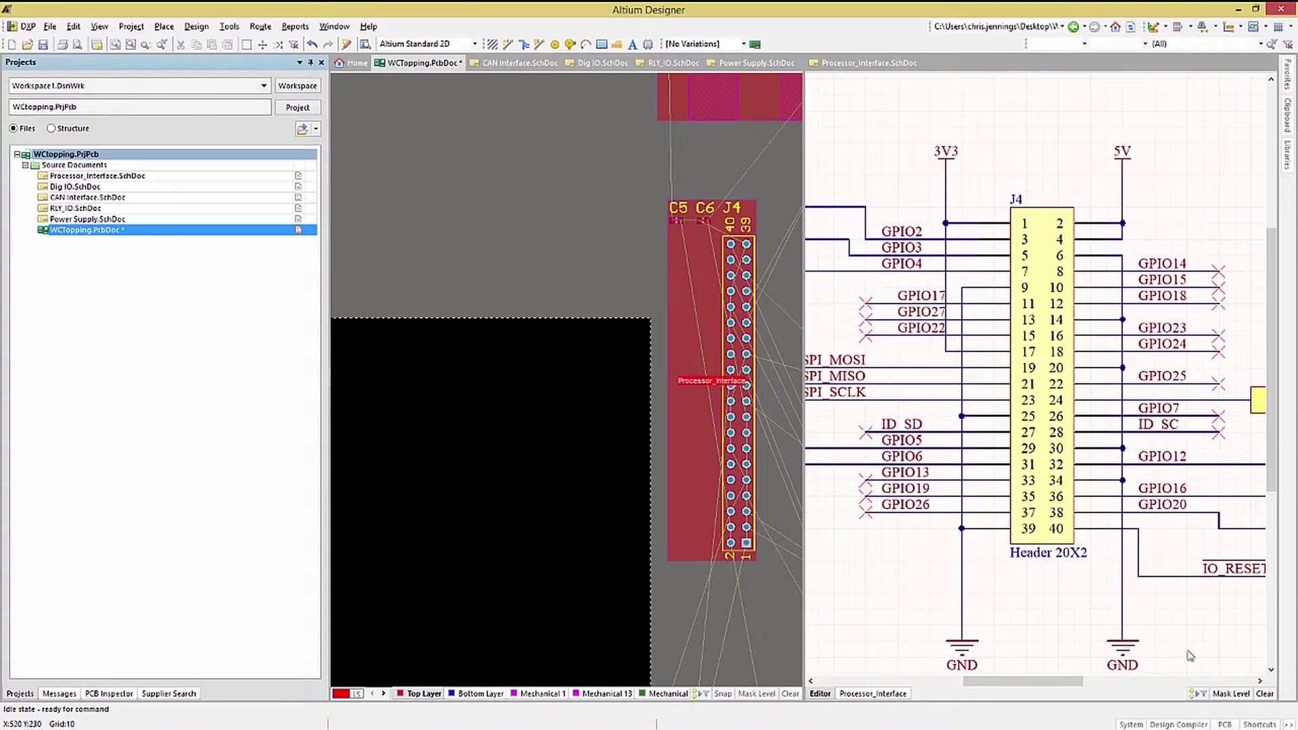
pyautogui.click(1265, 684)
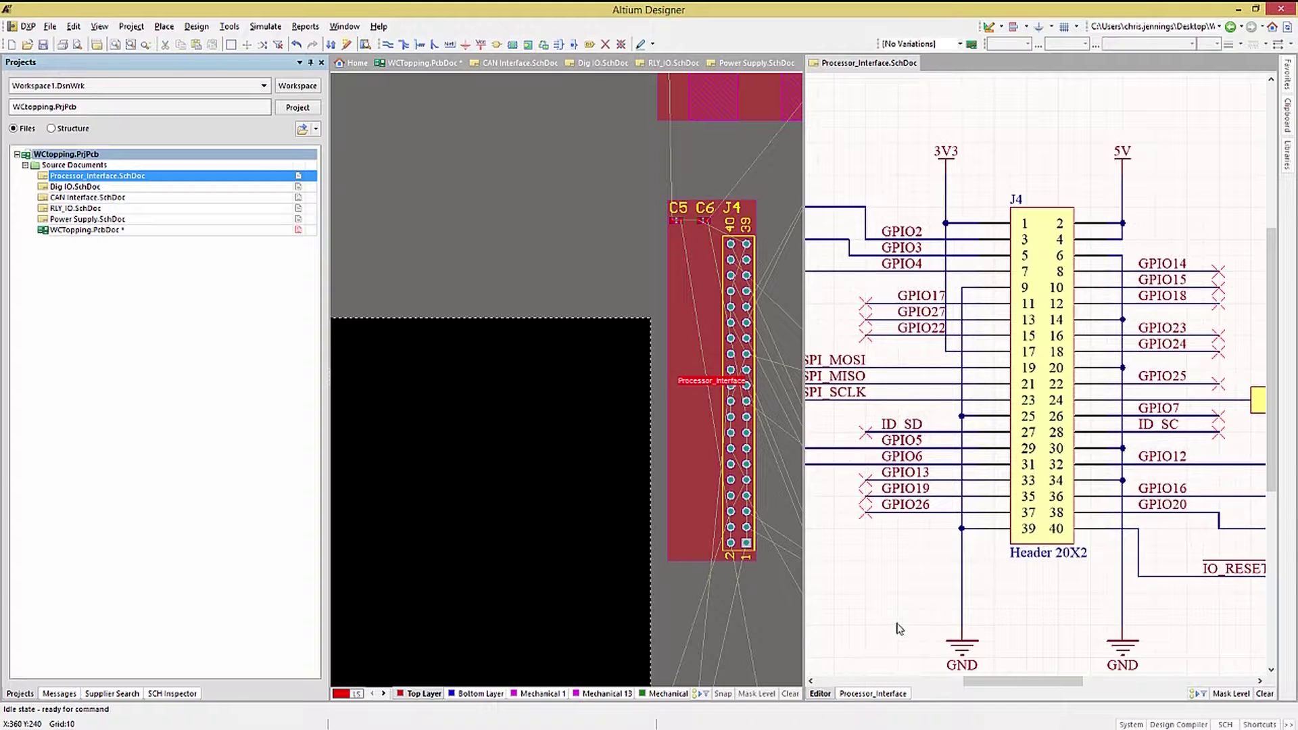
pyautogui.click(679, 63)
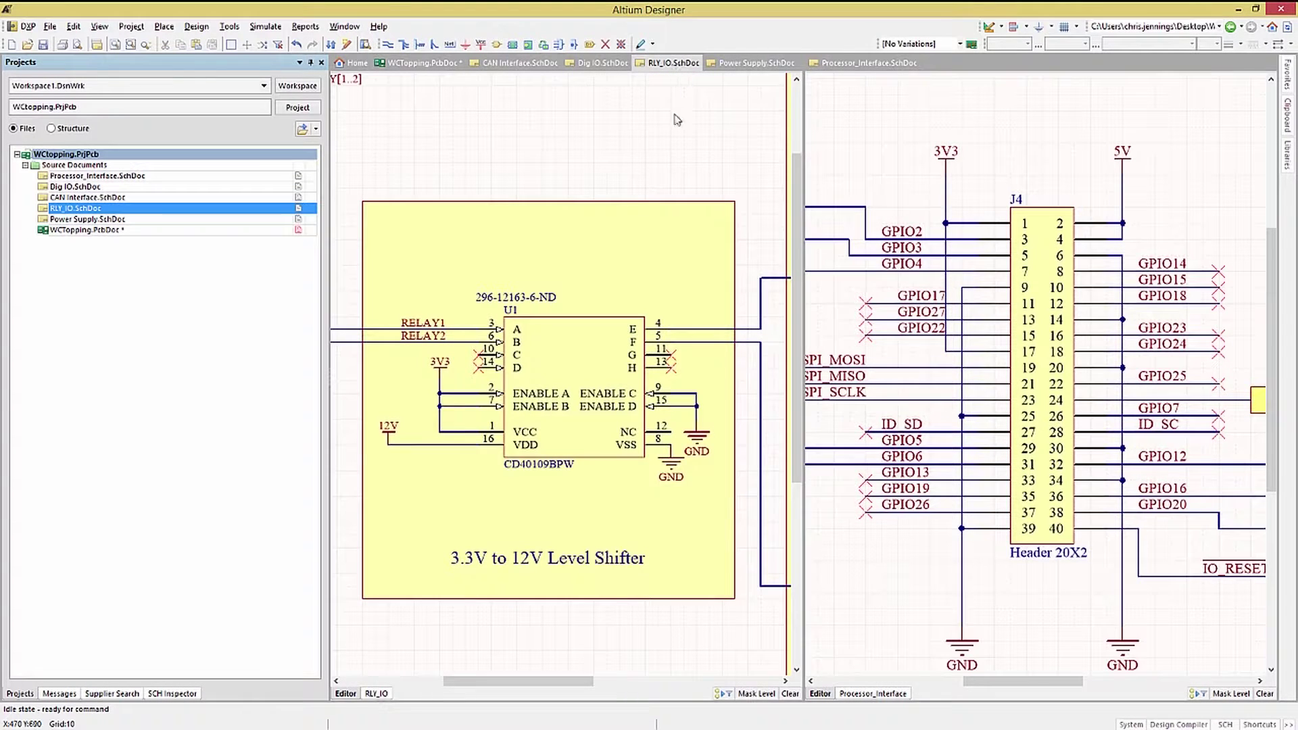
# - Fit and zoom the RLY_IO sheet, then select RL1, D1, Q1B, DI1, RLY1 and RLY2
pyautogui.rightClick(611, 157)
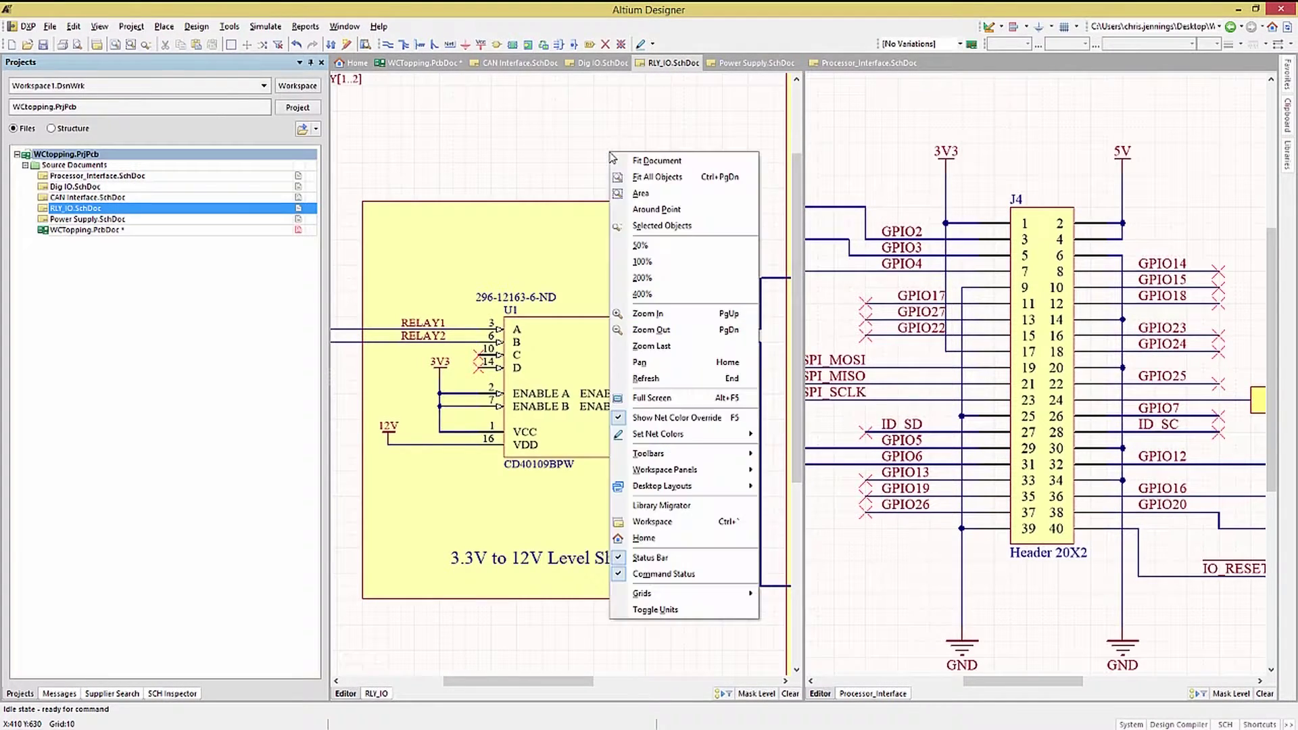
pyautogui.click(611, 157)
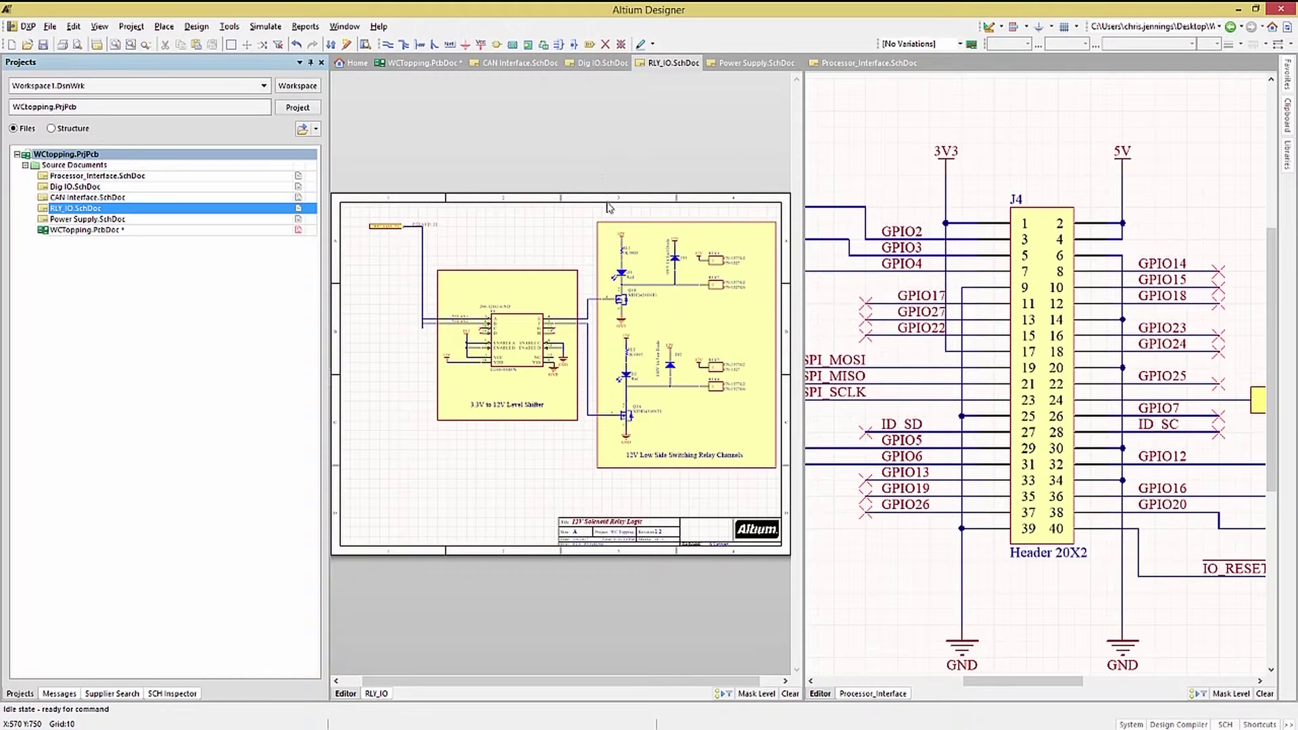
pyautogui.keyDown('ctrl'); pyautogui.scroll(1, 647, 279); pyautogui.keyUp('ctrl')
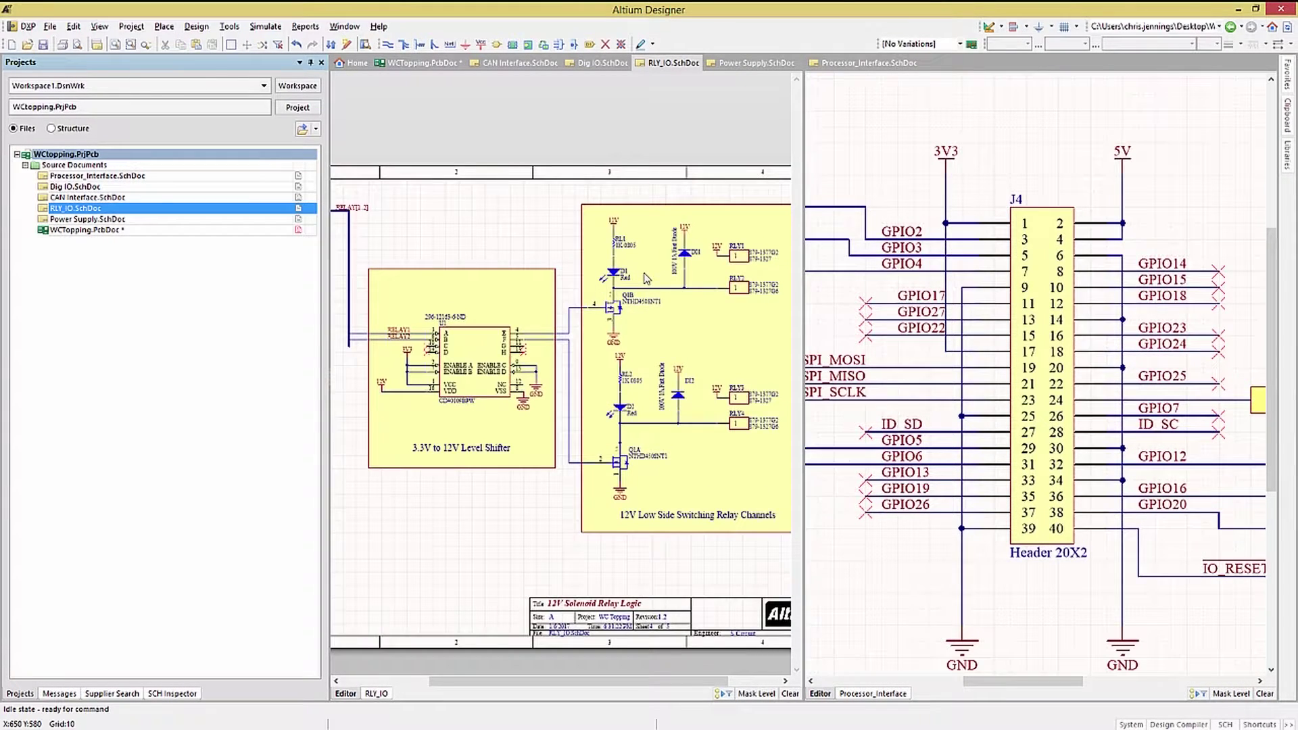
pyautogui.keyDown('shift'); pyautogui.hscroll(1, 648, 279); pyautogui.keyUp('shift')
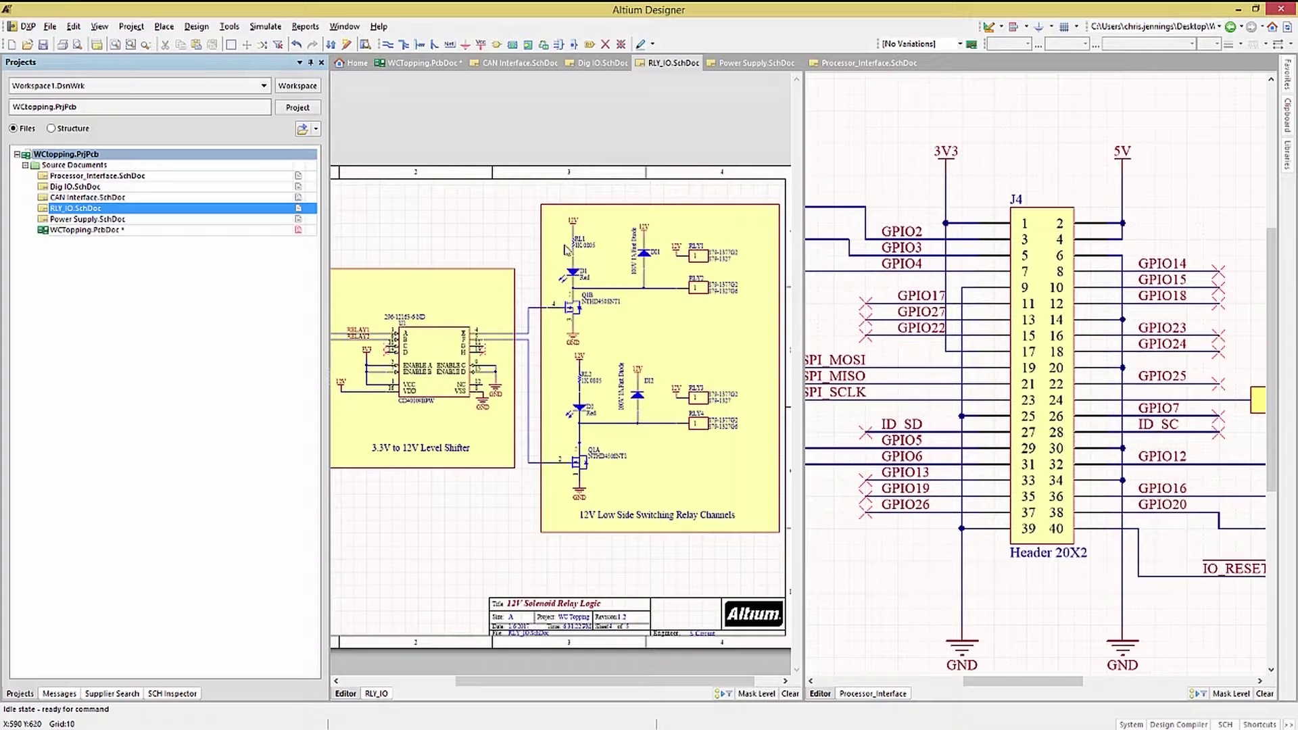
pyautogui.click(574, 245)
pyautogui.click(573, 310)
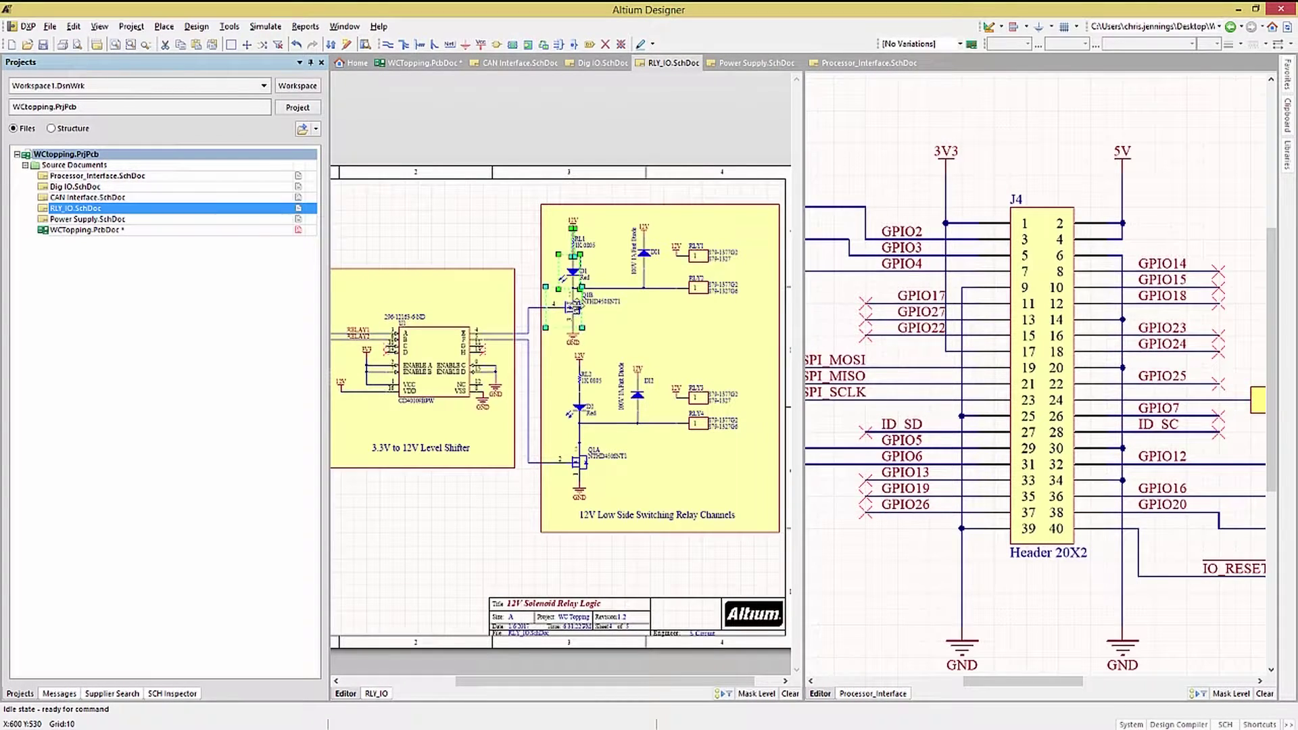
pyautogui.keyDown('shift'); pyautogui.click(646, 255); pyautogui.keyUp('shift')
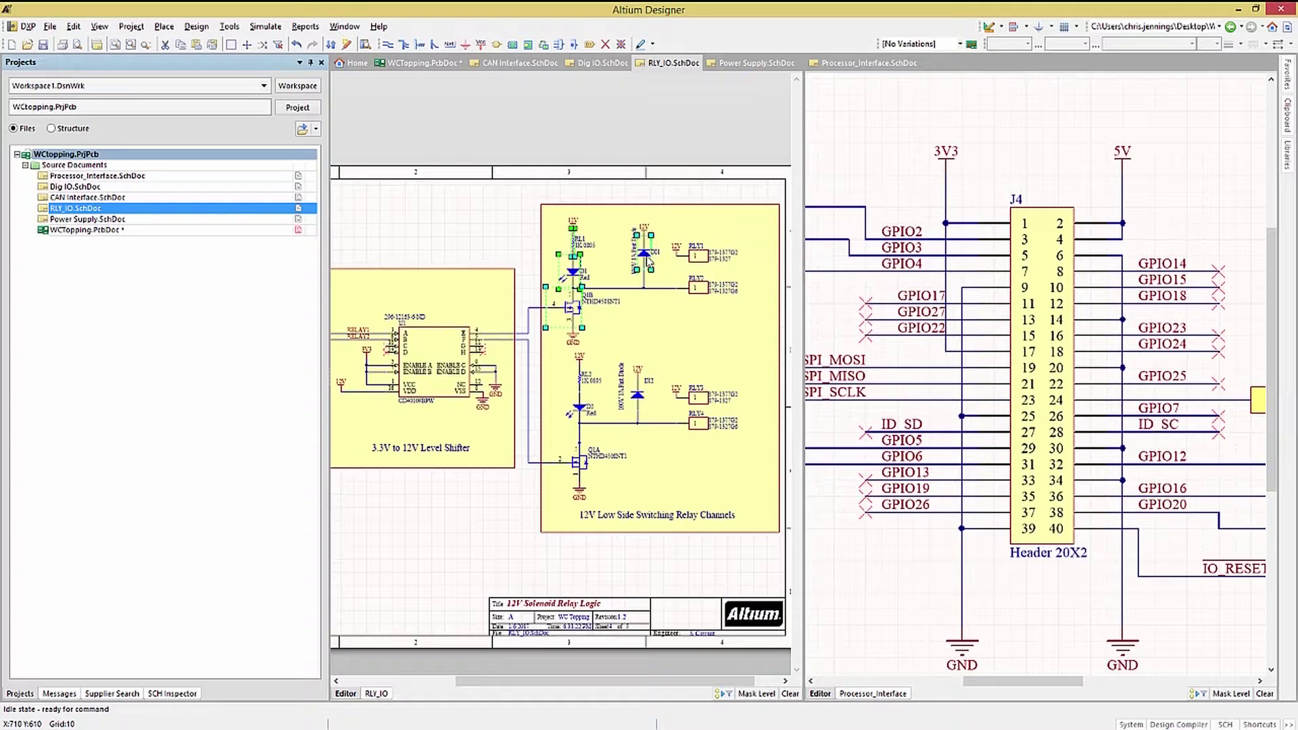
pyautogui.keyDown('shift'); pyautogui.click(698, 257); pyautogui.keyUp('shift')
pyautogui.keyDown('shift'); pyautogui.click(698, 290); pyautogui.keyUp('shift')
# - Reposition the first four selected relay-channel parts into the black board area of WCTopping.PcbDoc
pyautogui.press('t')
pyautogui.press('s')
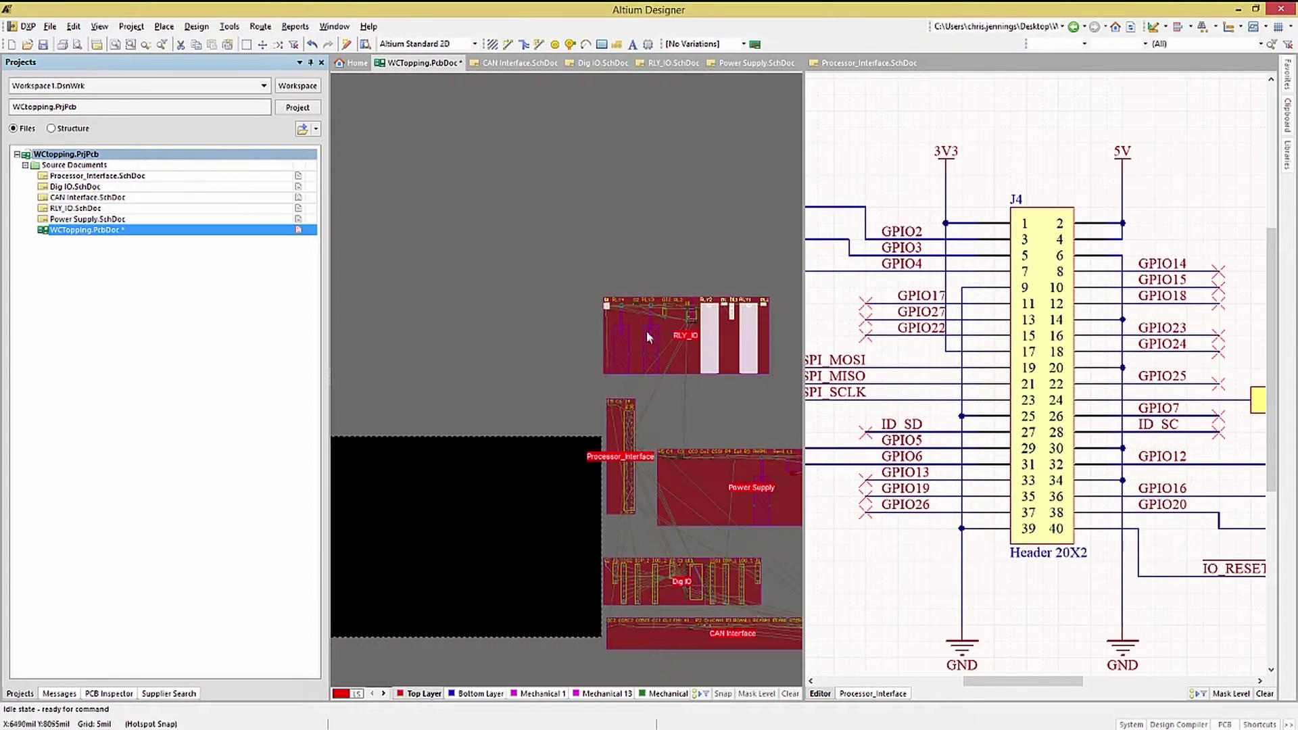
pyautogui.press('t')
pyautogui.press('o')
pyautogui.press('l')
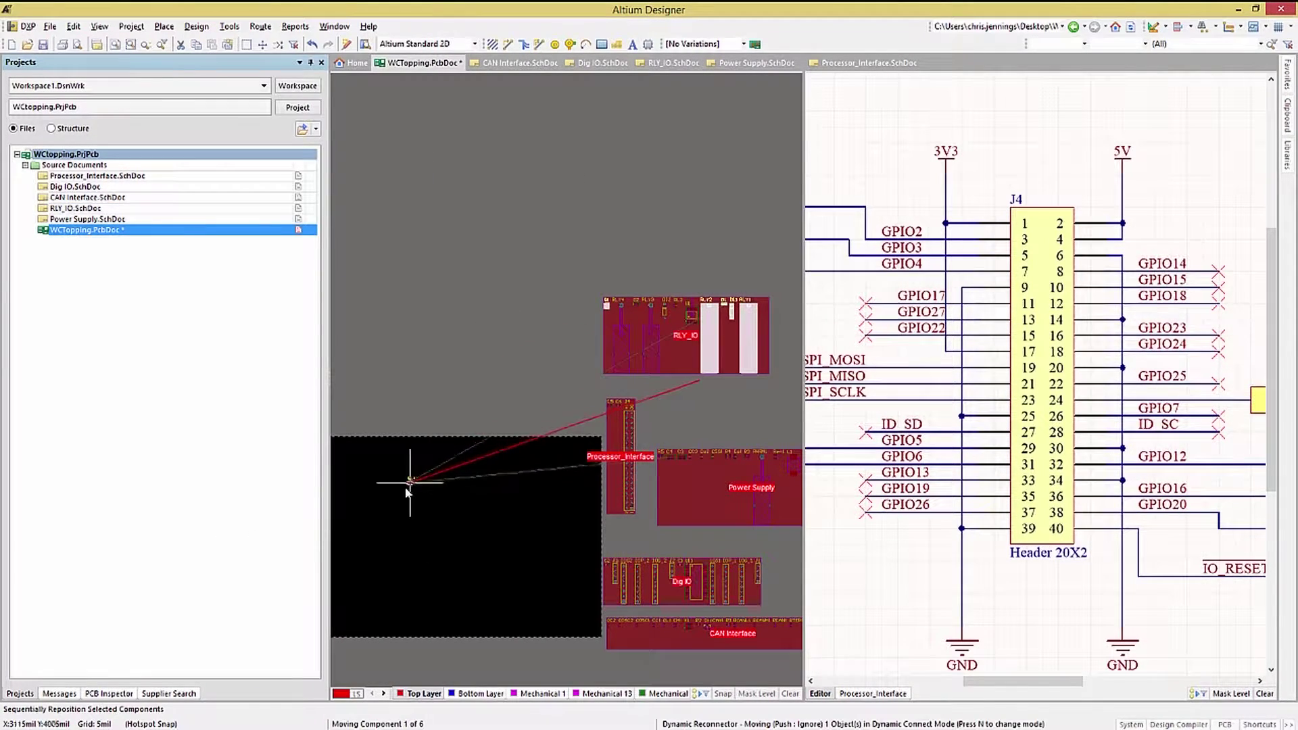
pyautogui.click(377, 470)
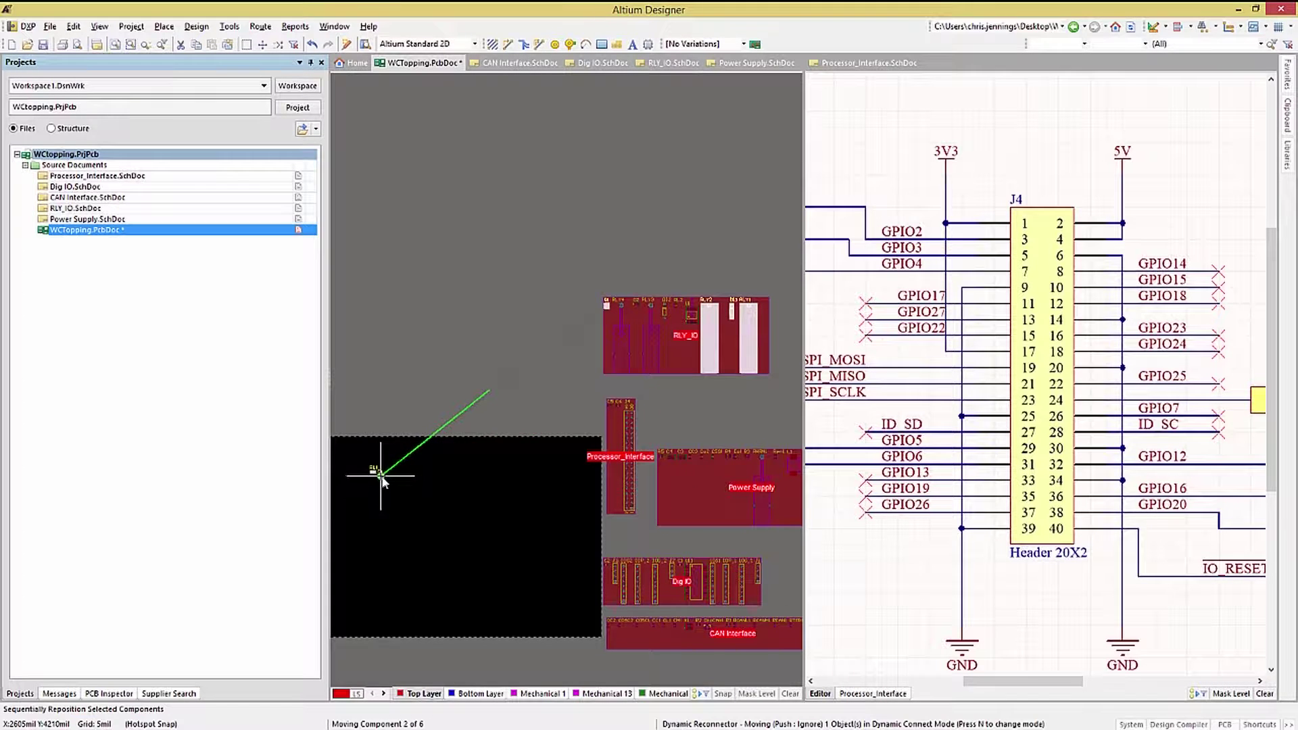
pyautogui.click(381, 476)
pyautogui.click(386, 473)
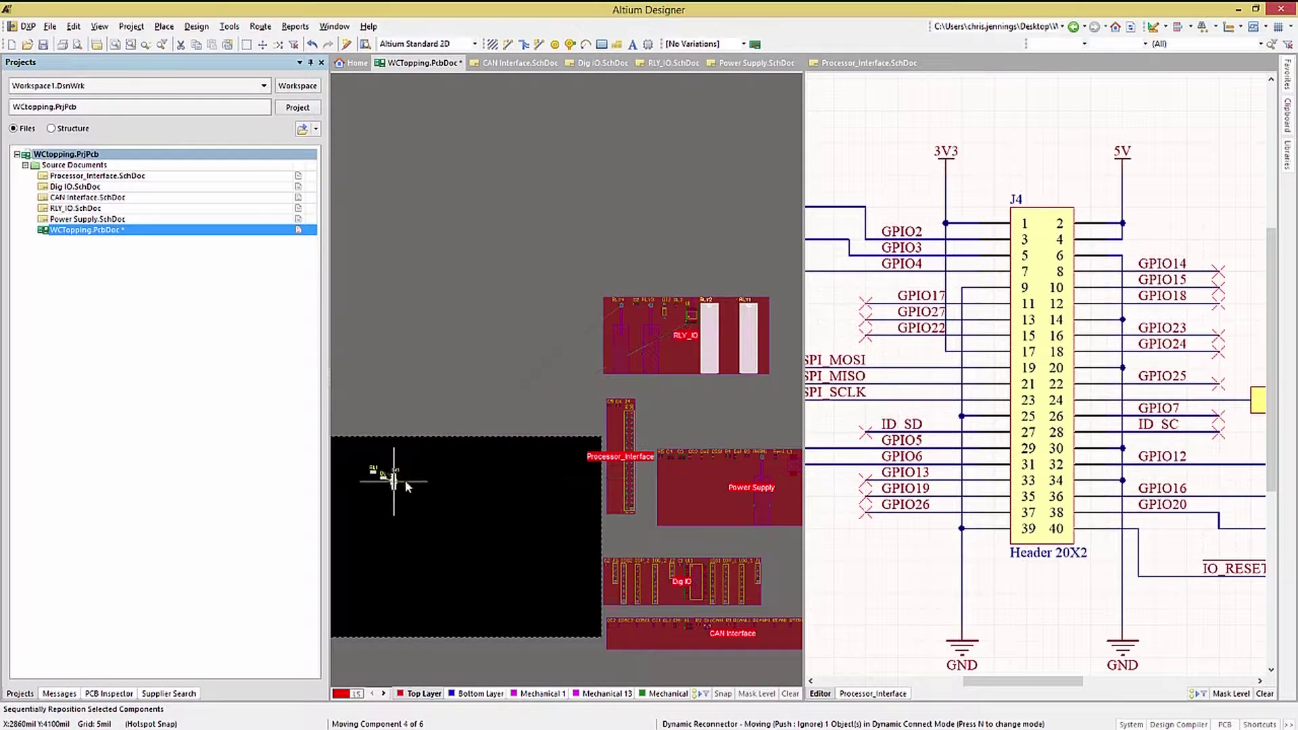
pyautogui.click(396, 466)
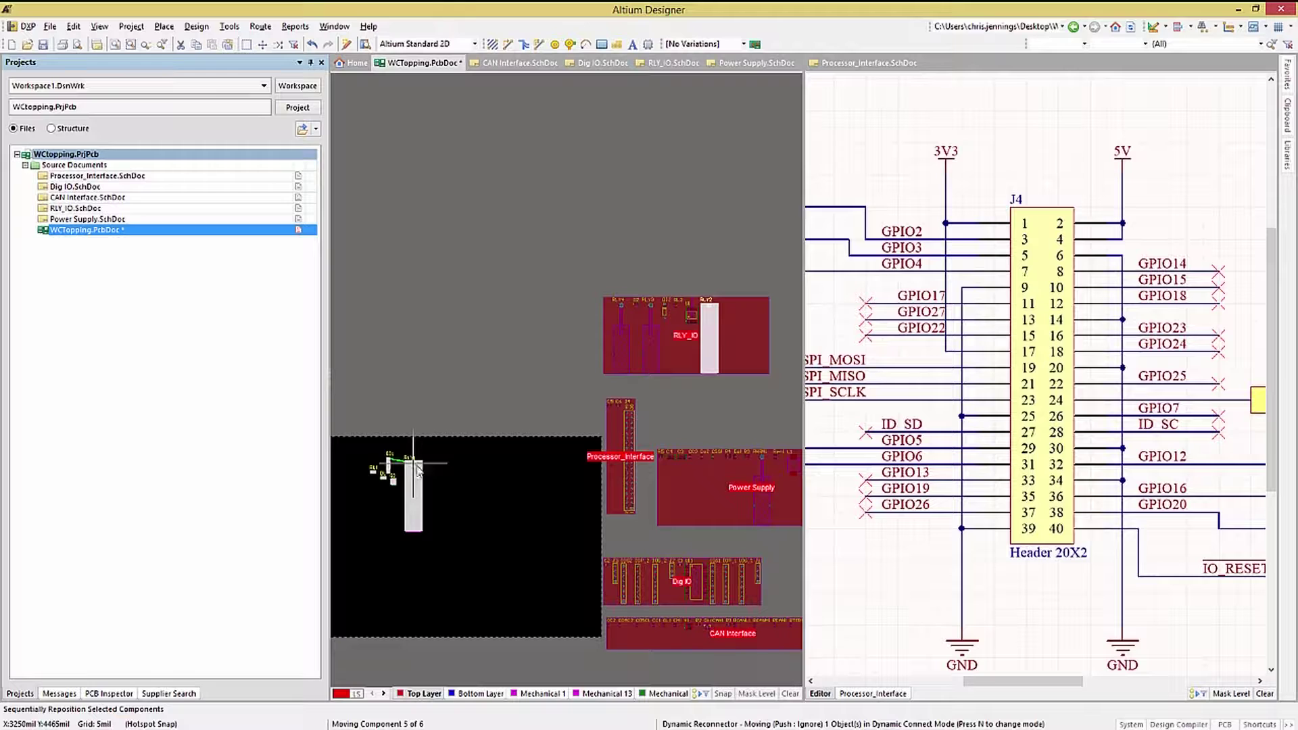
# - Rotate both relays to lie horizontally and place them on the board
pyautogui.press('space')
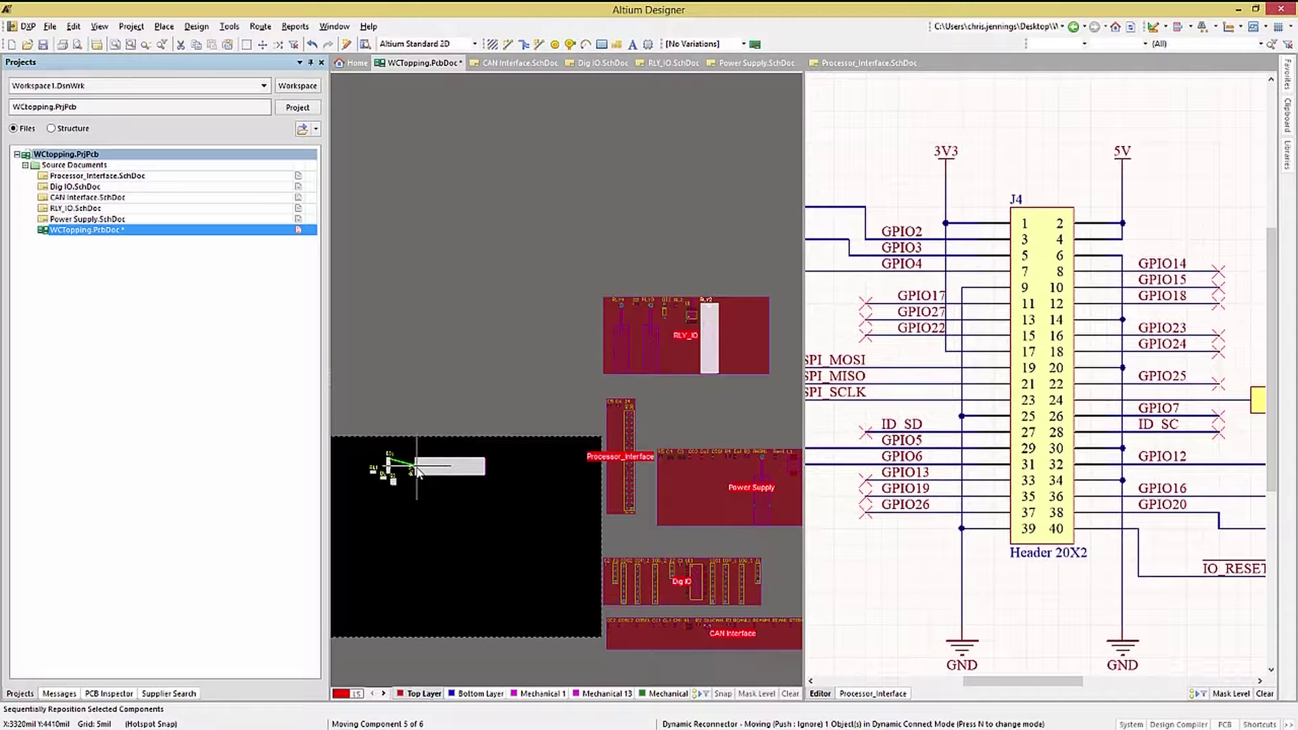
pyautogui.click(417, 471)
pyautogui.press('space')
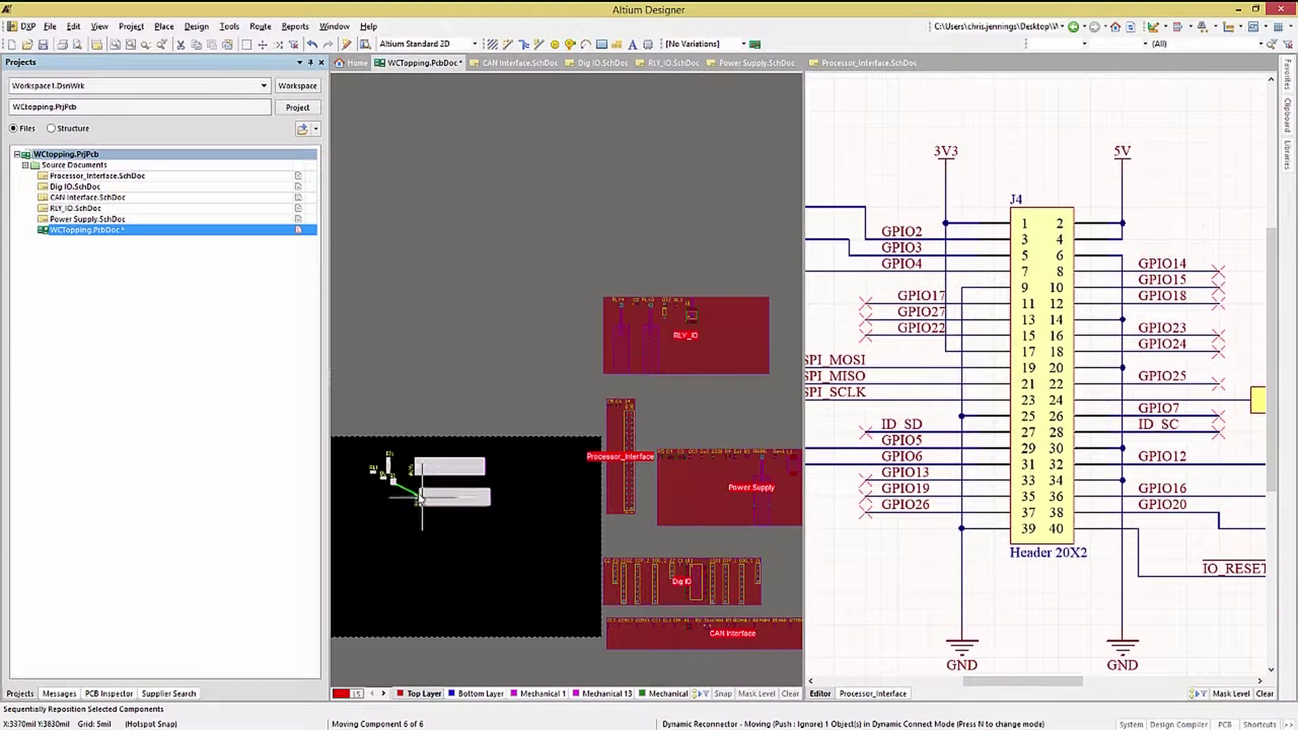
pyautogui.click(414, 489)
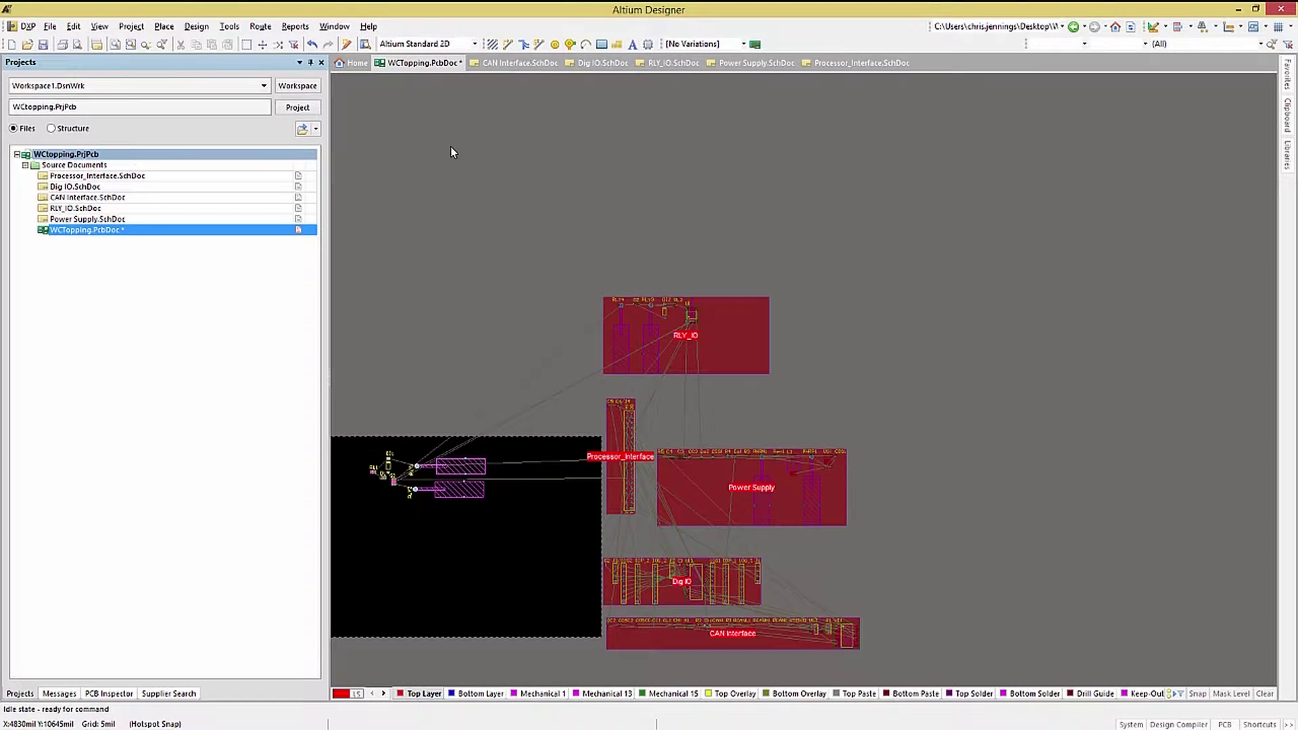
pyautogui.click(196, 26)
pyautogui.click(211, 80)
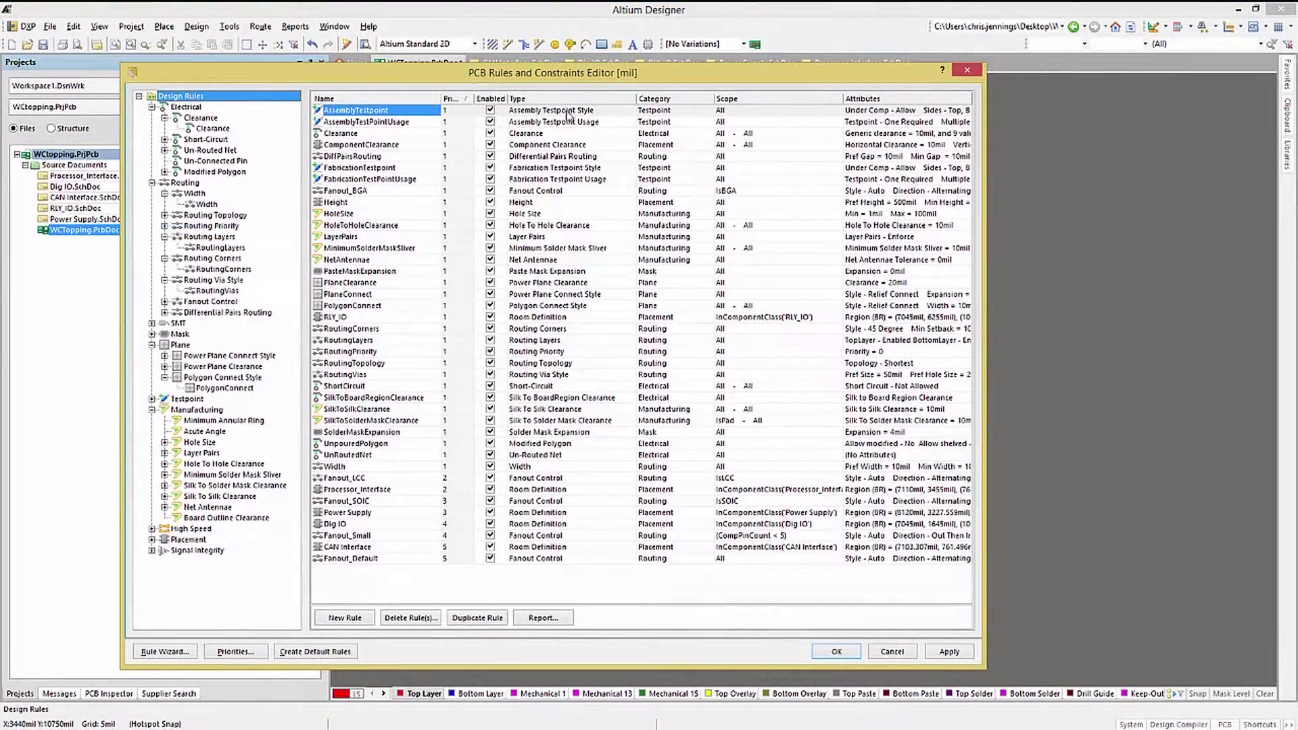
pyautogui.click(210, 205)
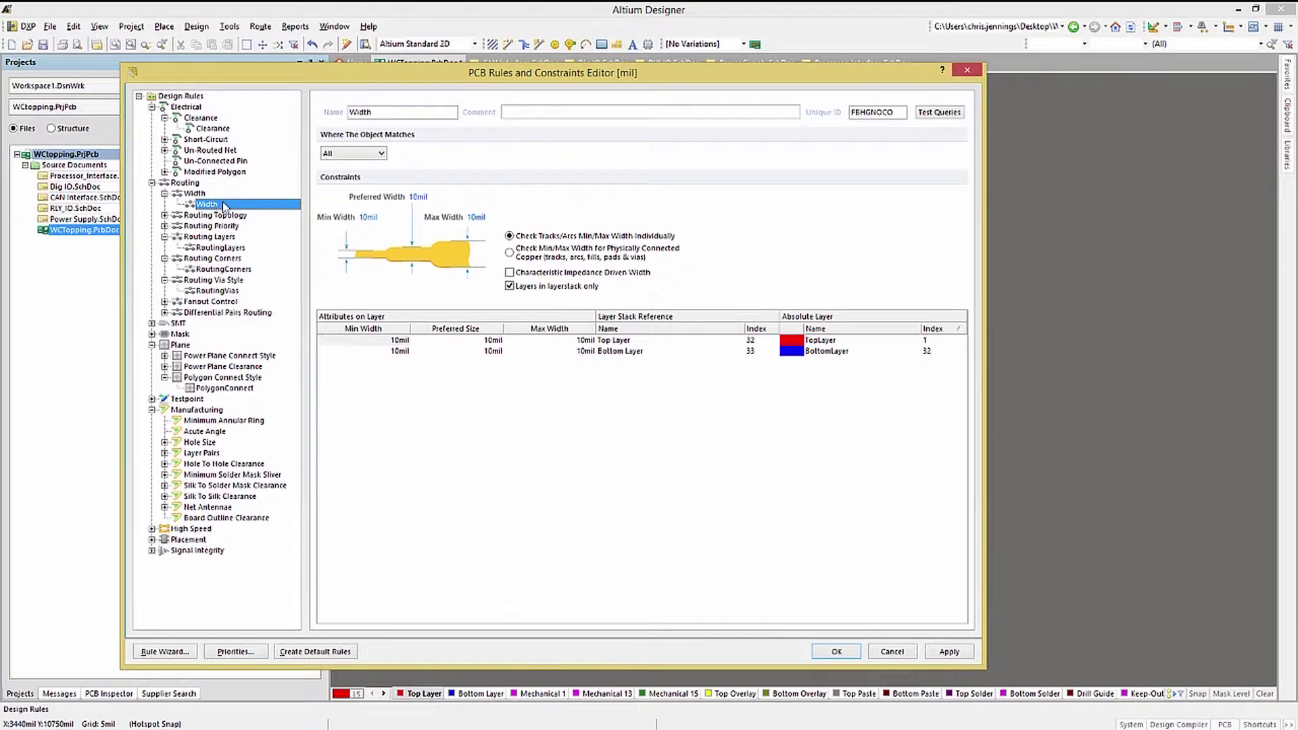
pyautogui.click(207, 131)
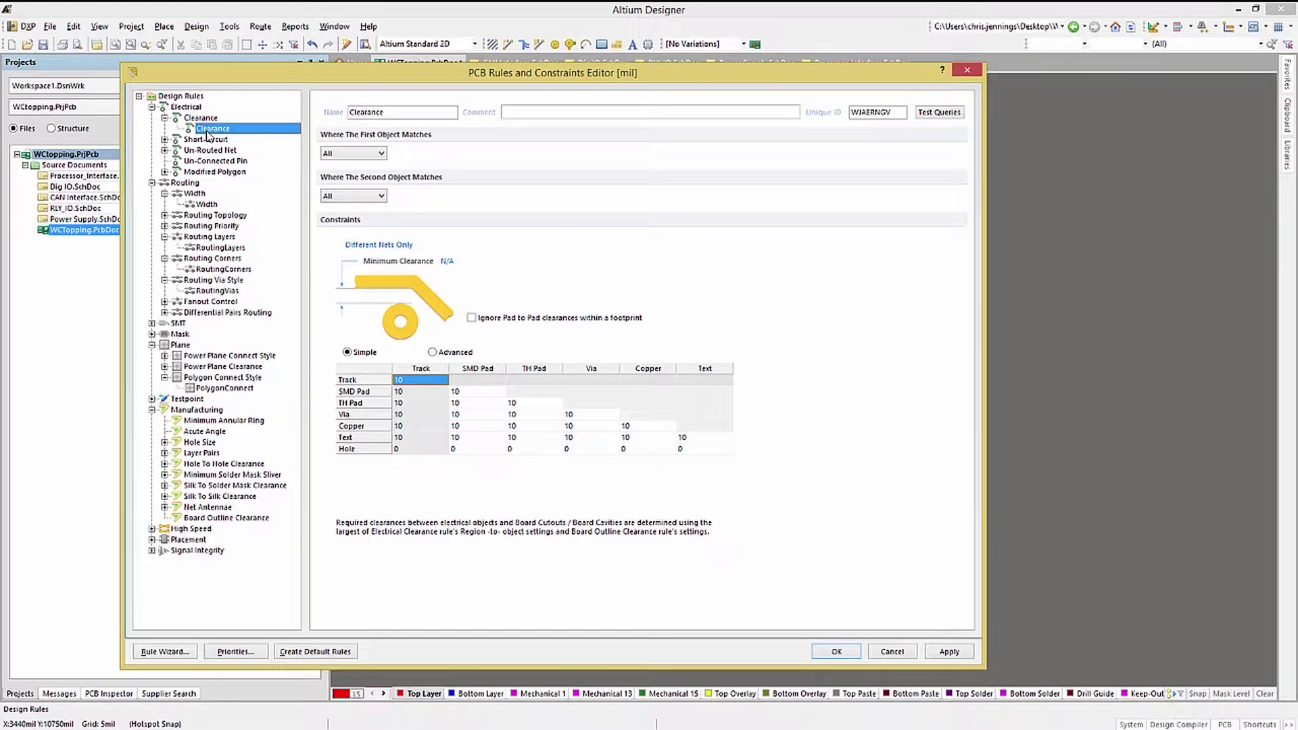
pyautogui.click(836, 652)
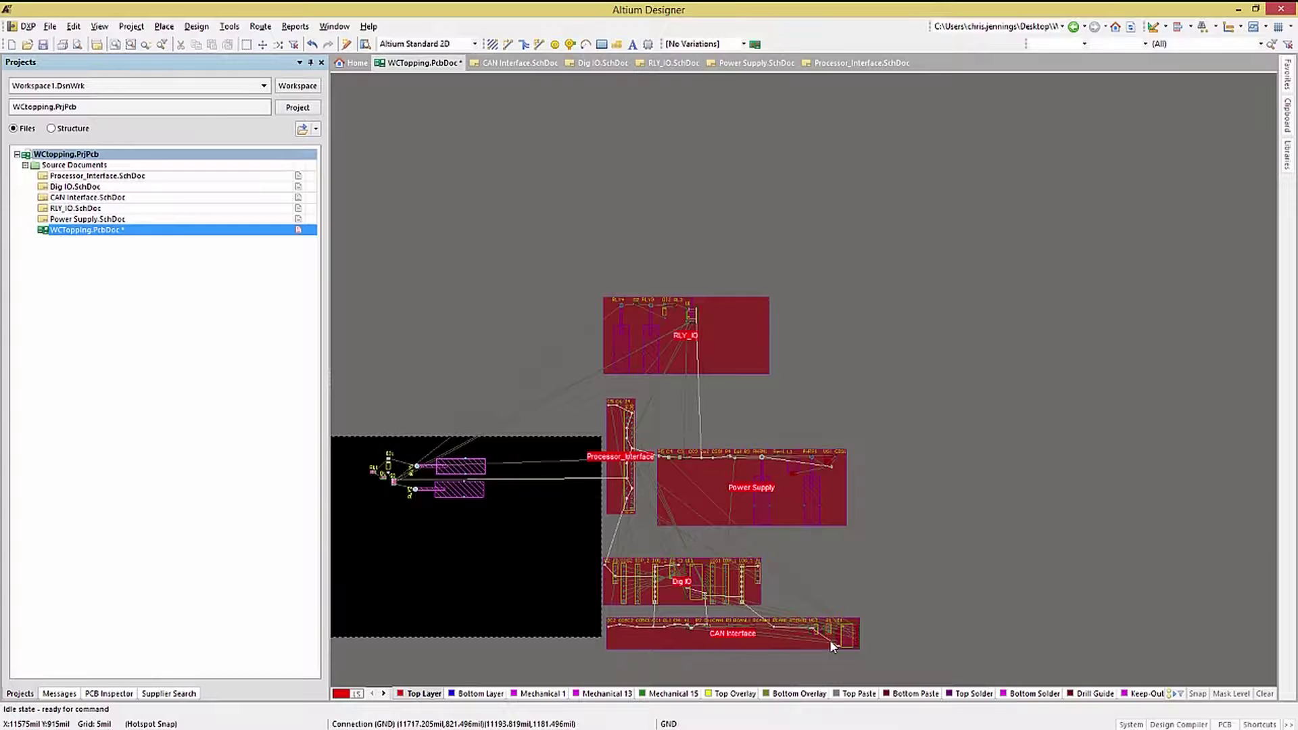
# - Open Processor_Interface.SchDoc from the Projects panel and scroll to header J4
pyautogui.click(91, 176)
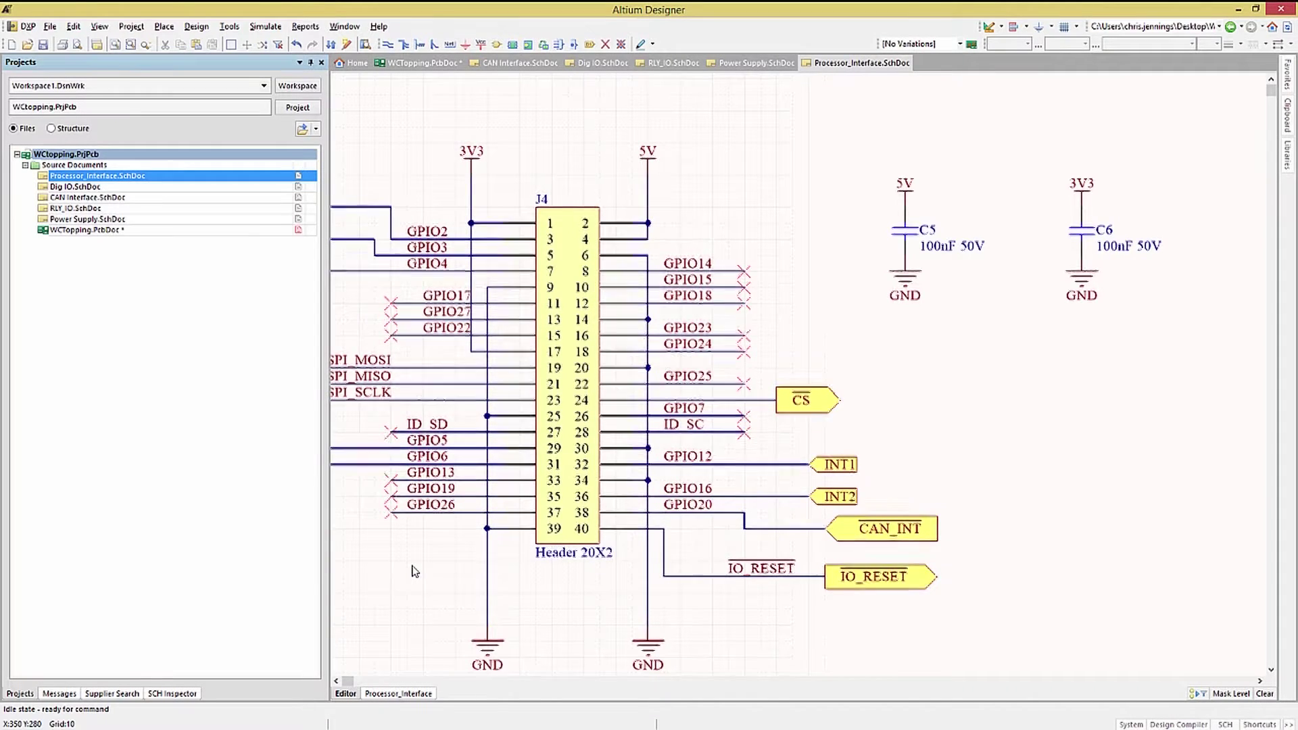
pyautogui.scroll(-1, 415, 571)
# - Delete the GPIO2 and GPIO3 net labels on J4 pins 3 and 5
pyautogui.keyDown('shift'); pyautogui.hscroll(-5, 415, 571); pyautogui.keyUp('shift')
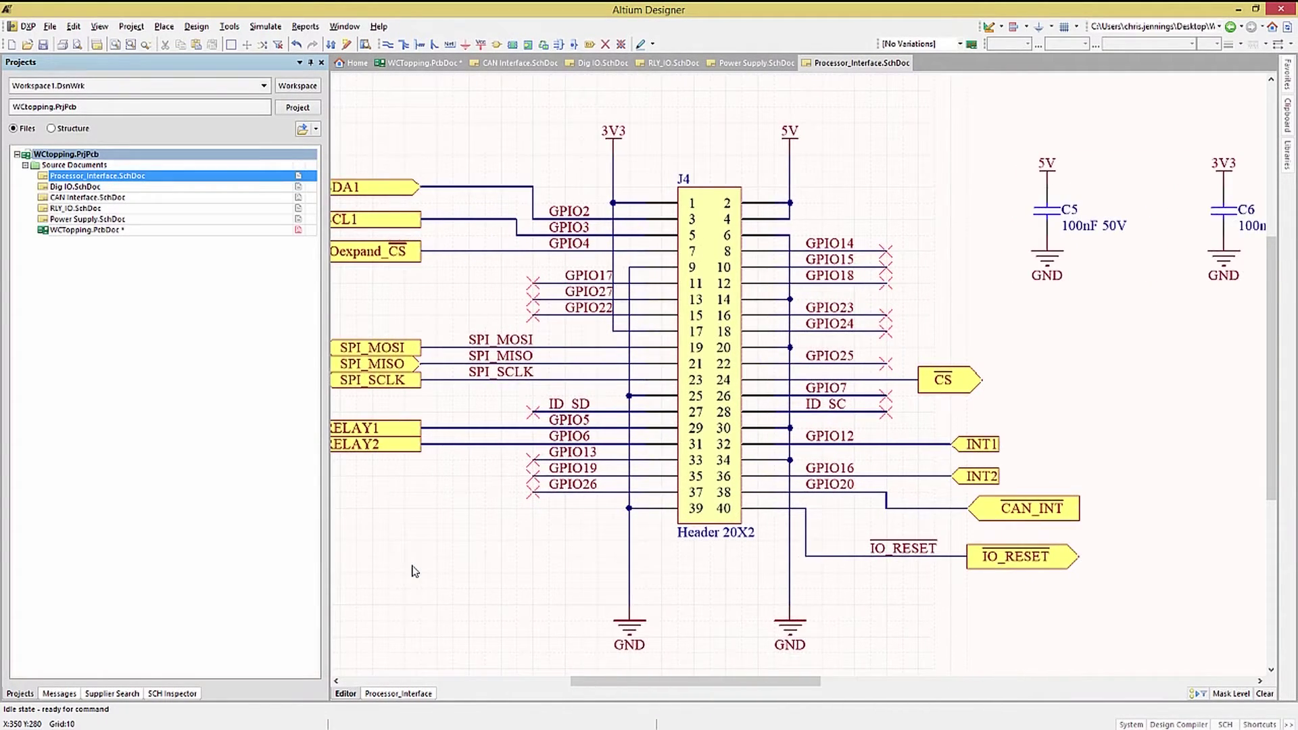
pyautogui.keyDown('shift'); pyautogui.hscroll(-2, 414, 572); pyautogui.keyUp('shift')
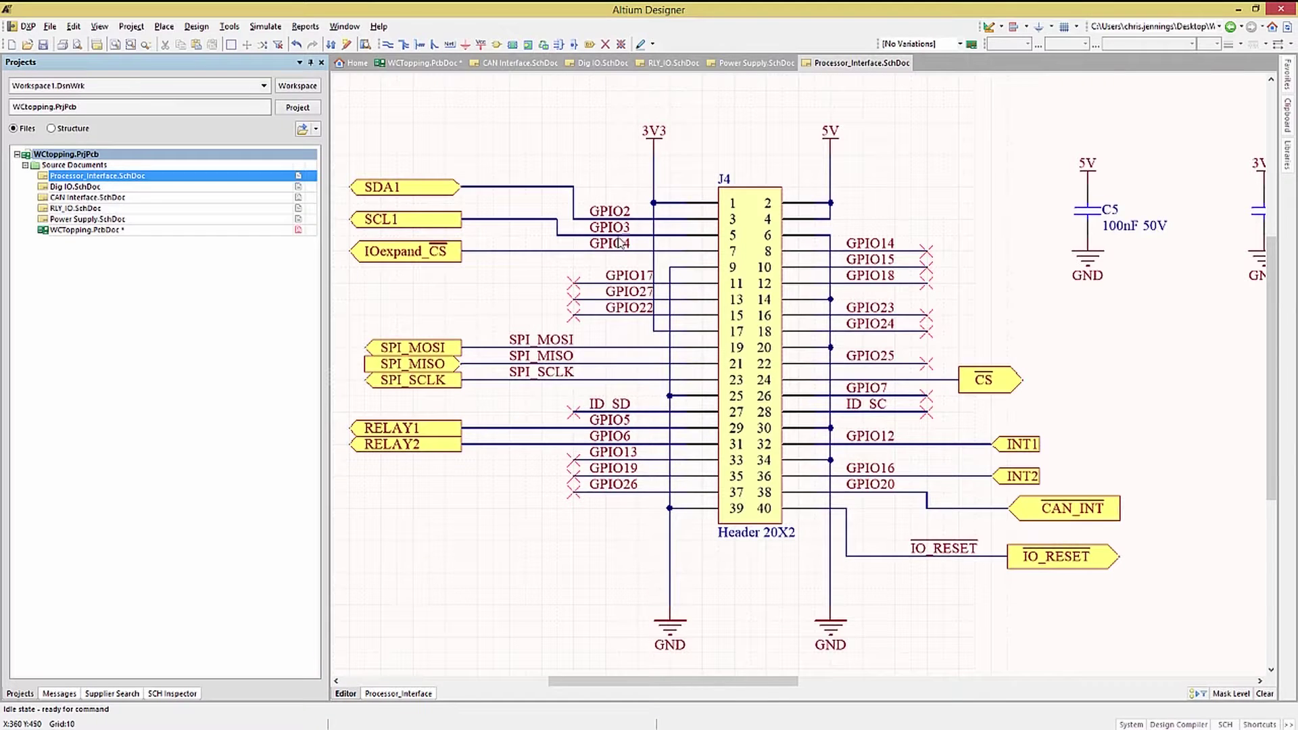
pyautogui.click(614, 211)
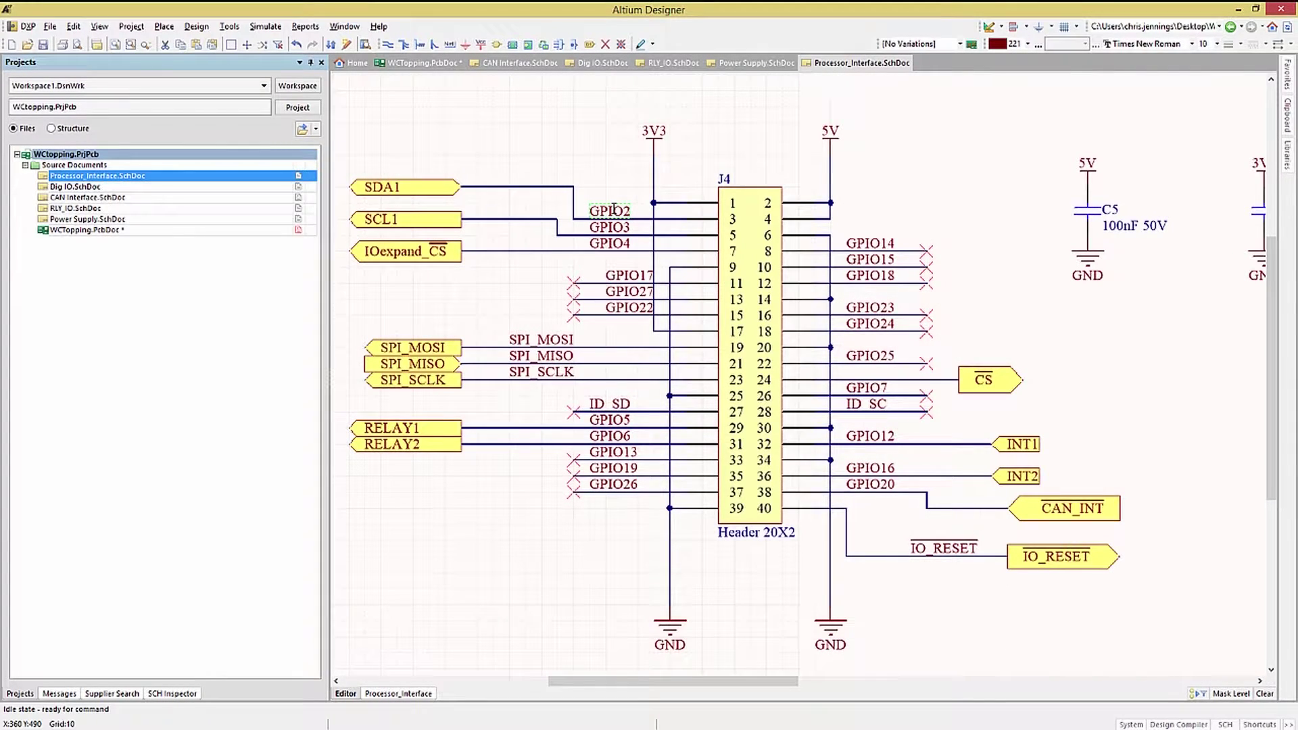
pyautogui.press('Delete')
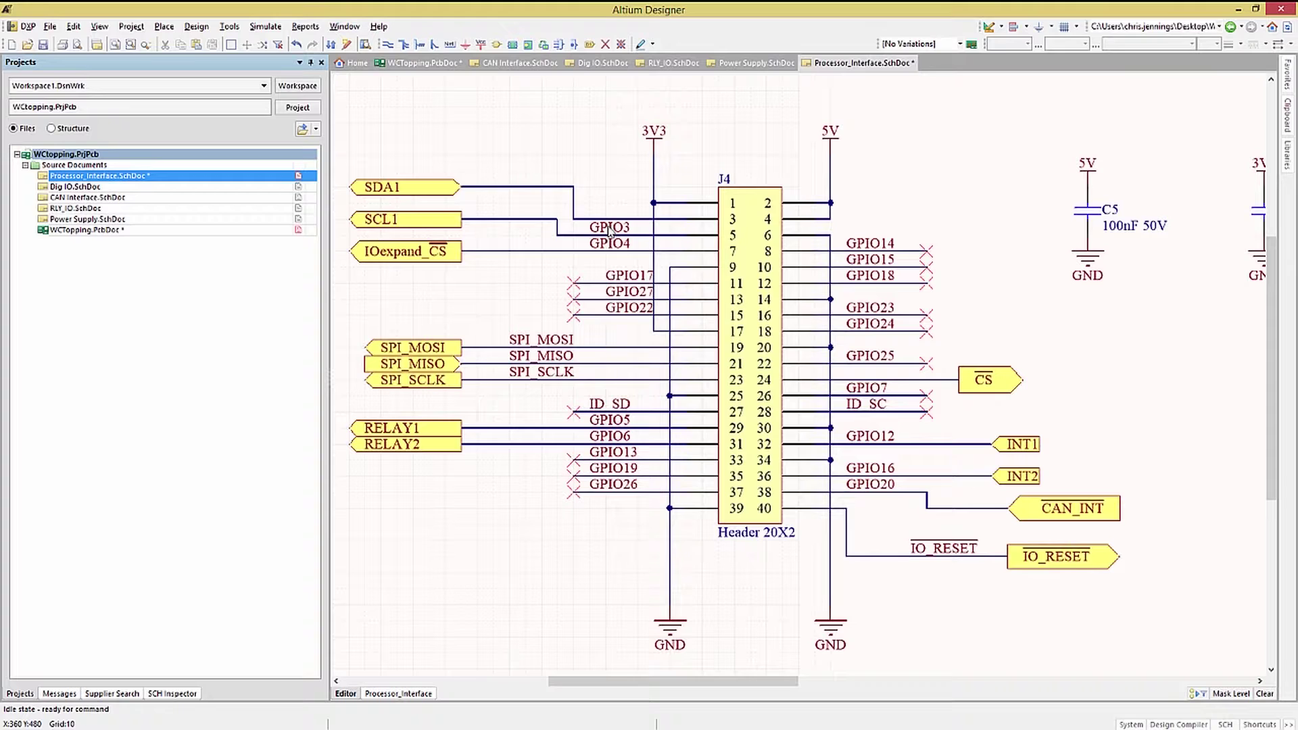
pyautogui.click(608, 228)
pyautogui.press('Delete')
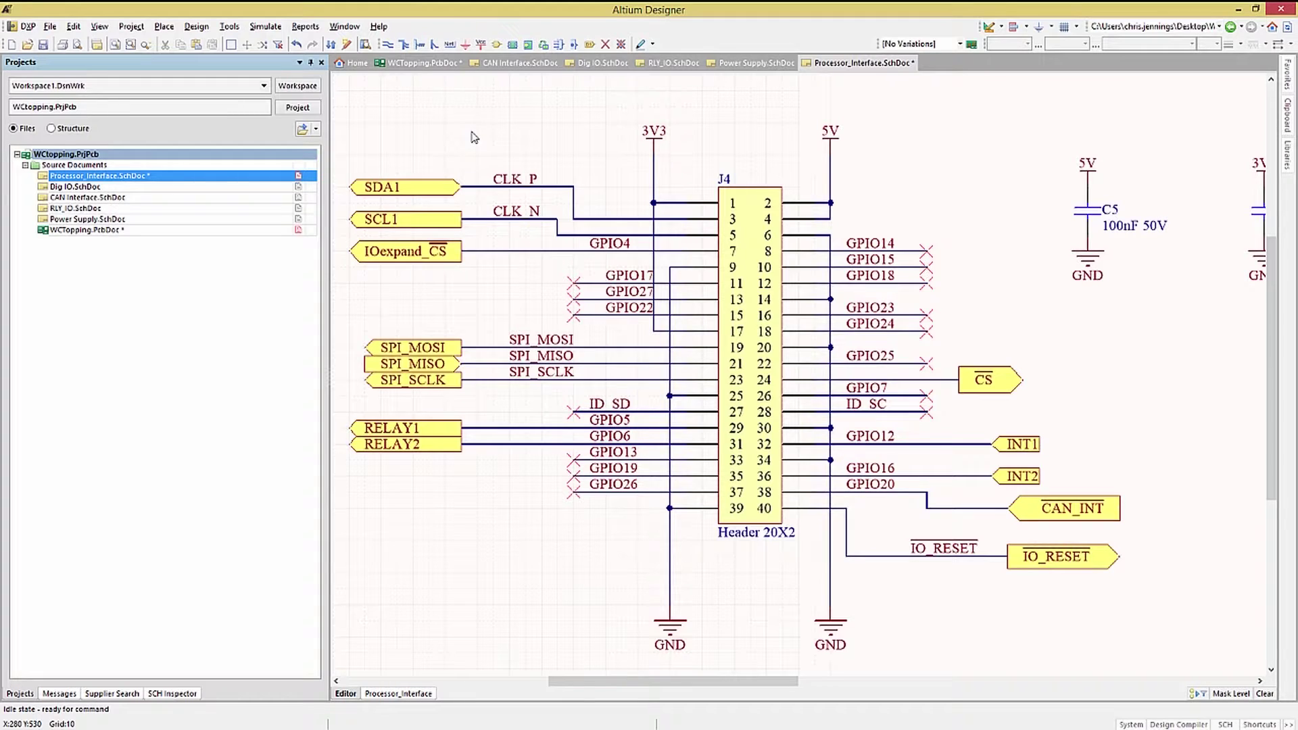
pyautogui.click(165, 27)
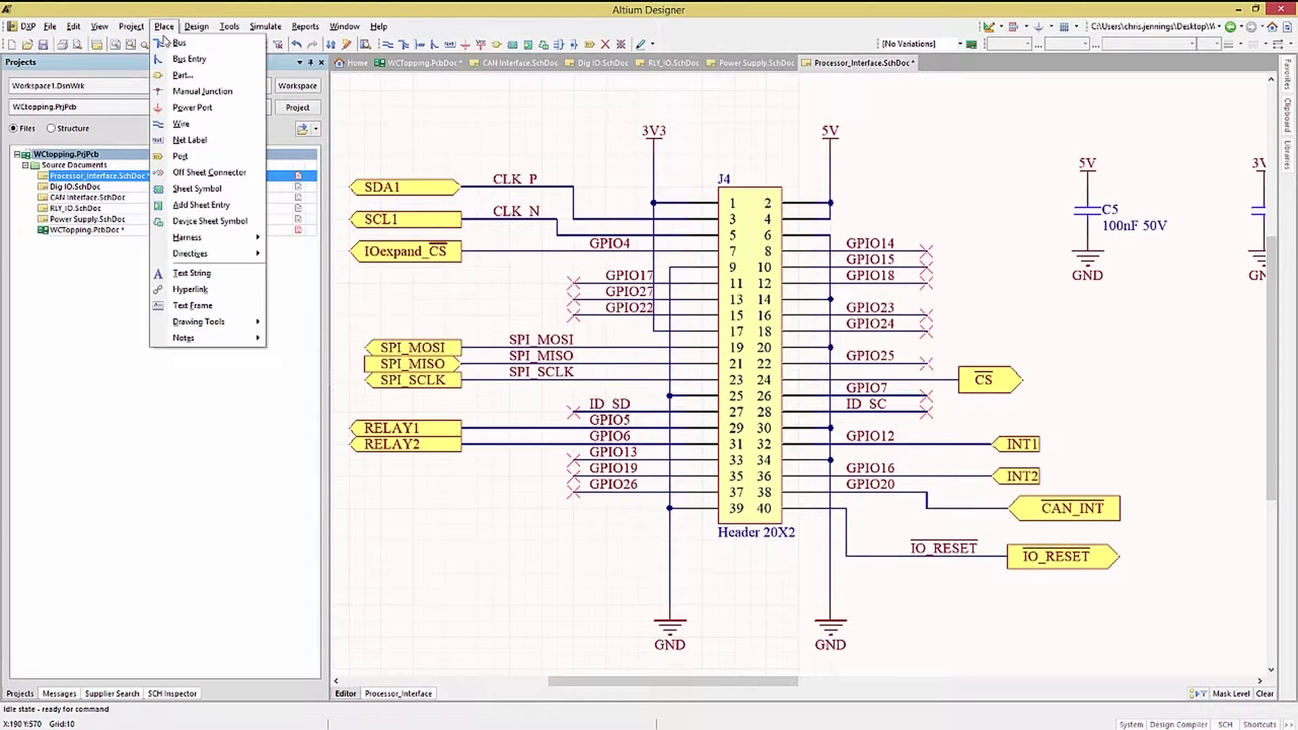
# - Start placing a Differential Pair directive and add a rule parameter in its properties
pyautogui.moveTo(181, 259)
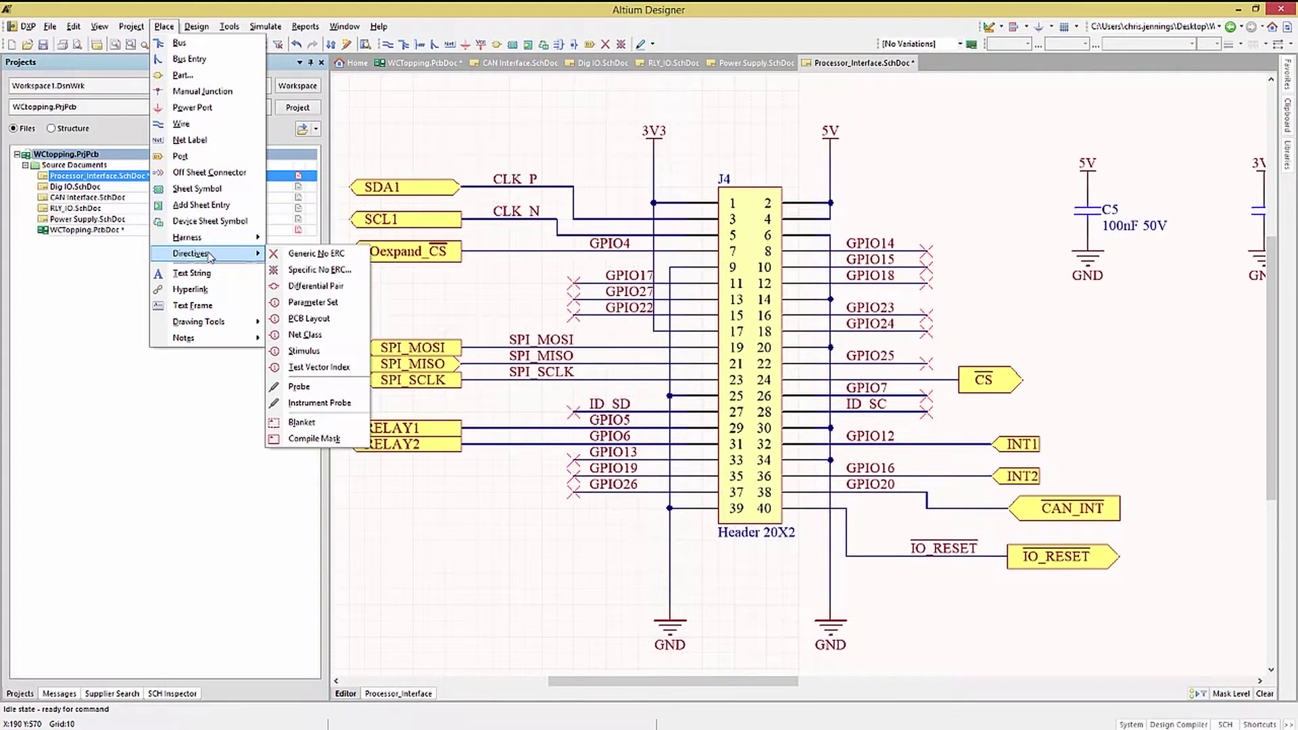
pyautogui.click(302, 286)
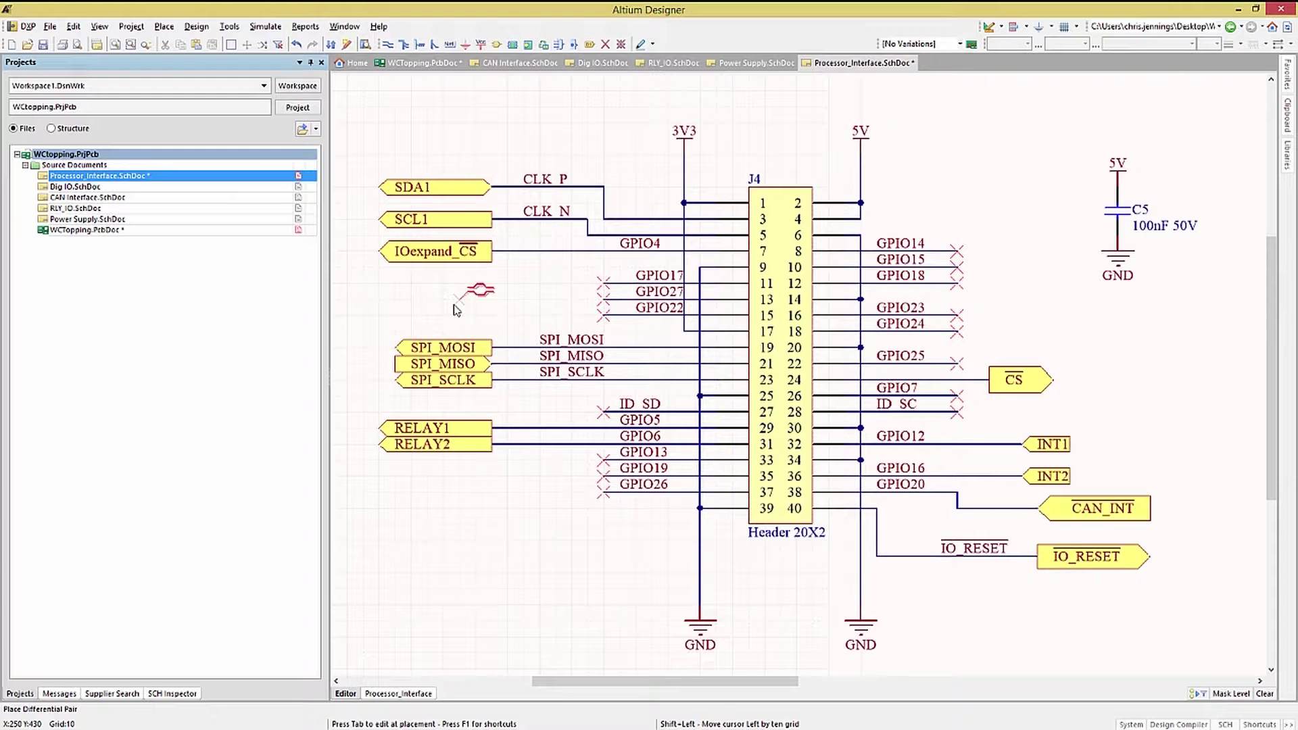
pyautogui.press('Tab')
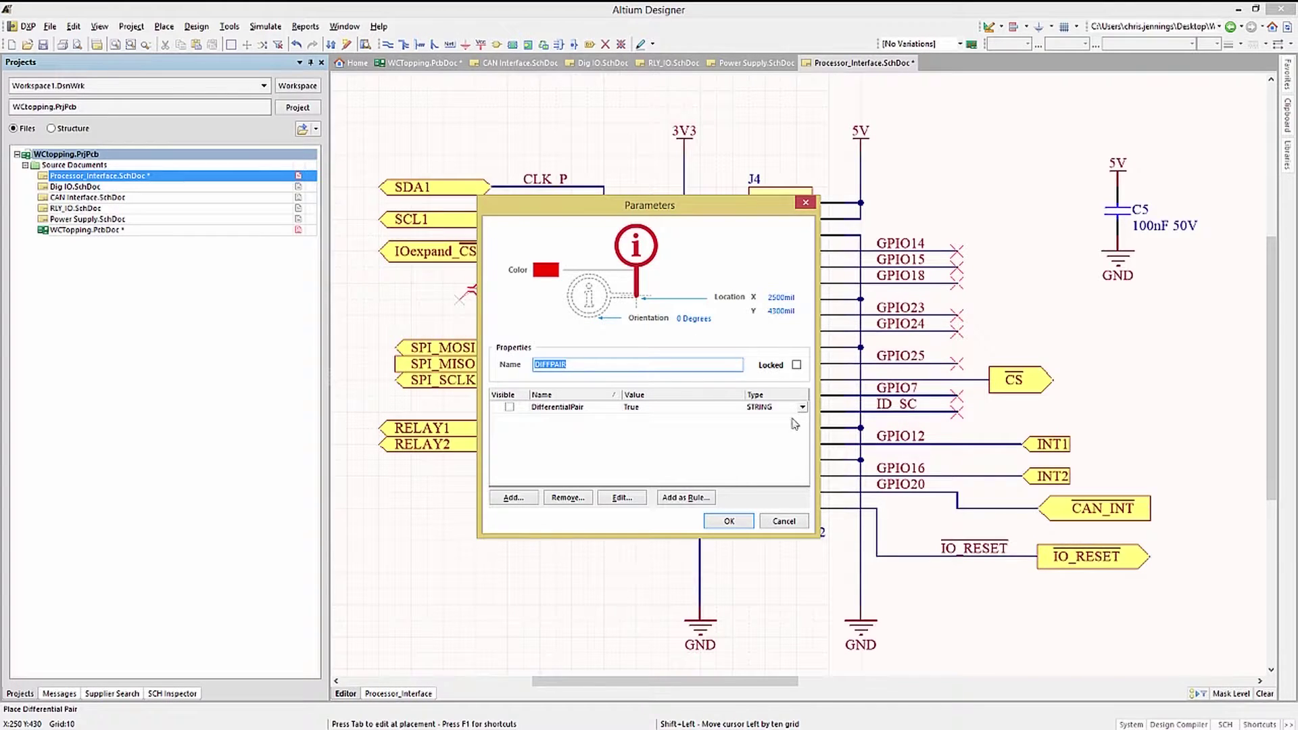
pyautogui.click(686, 498)
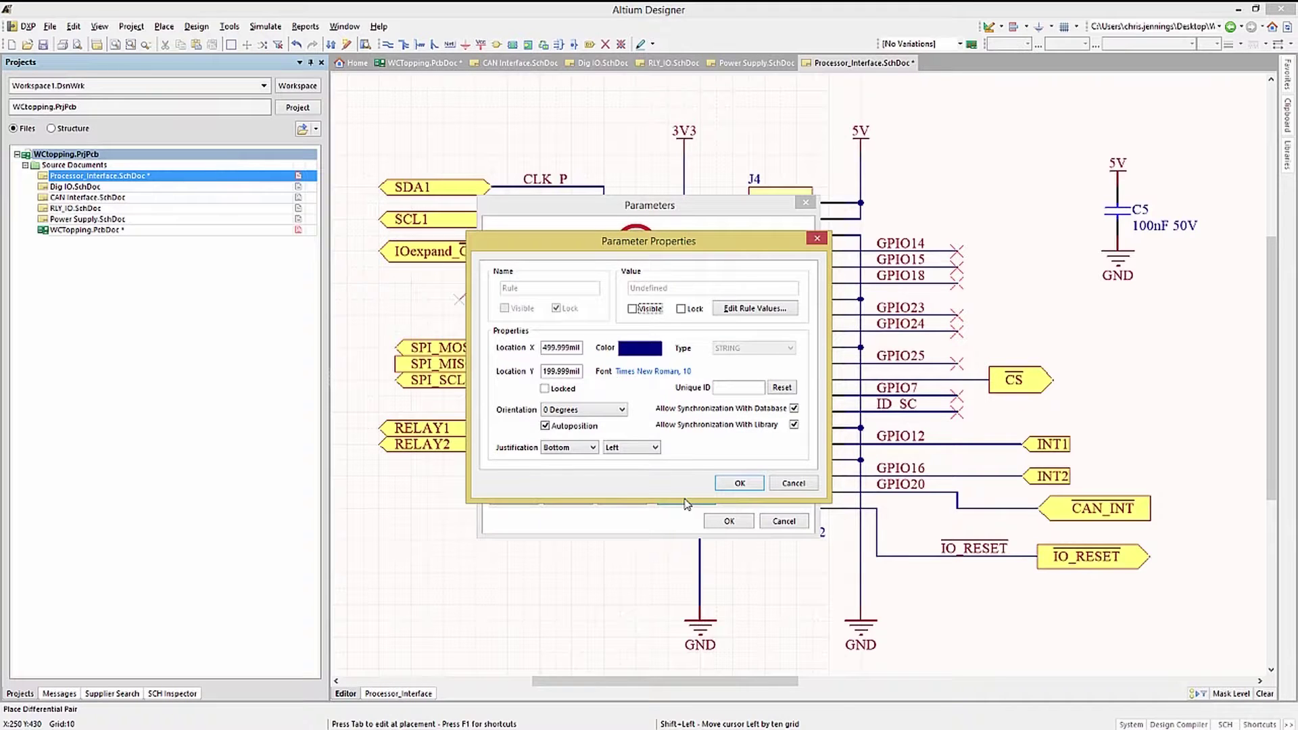
# - Choose Differential Pairs Routing as the directive's rule type
pyautogui.click(744, 310)
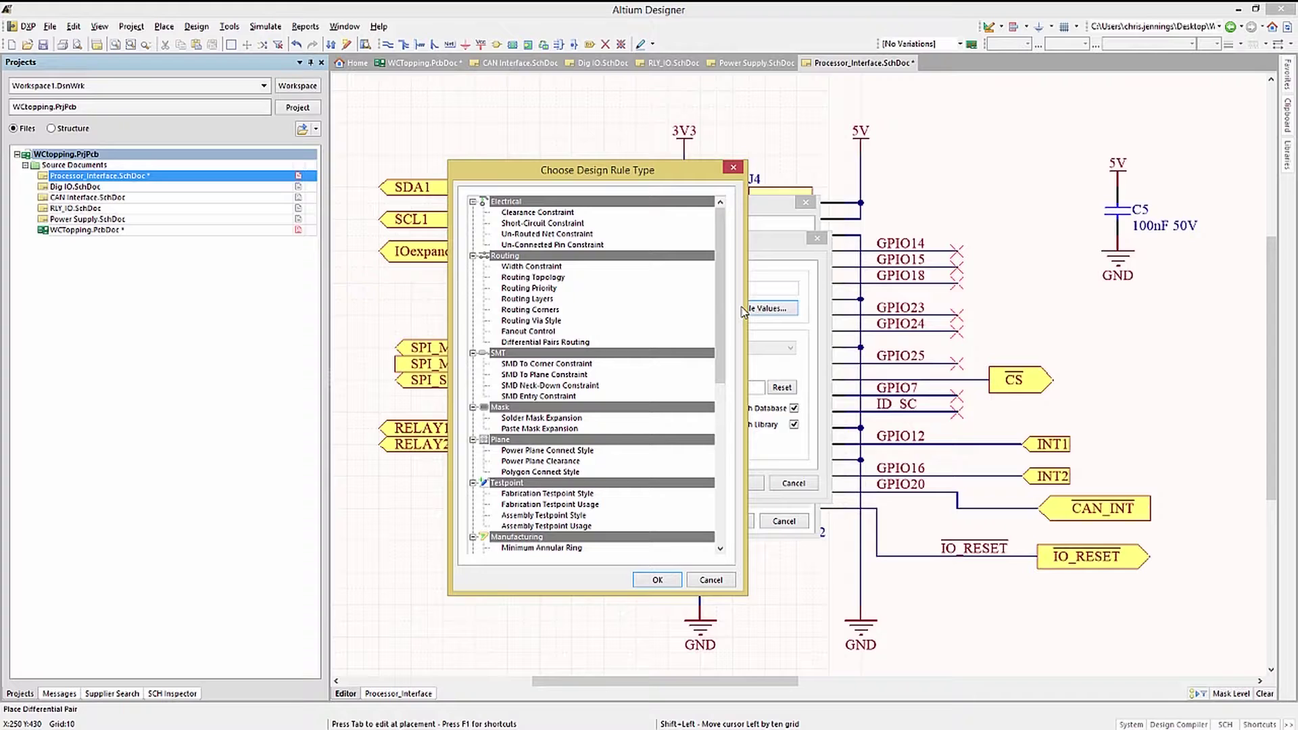
pyautogui.click(527, 344)
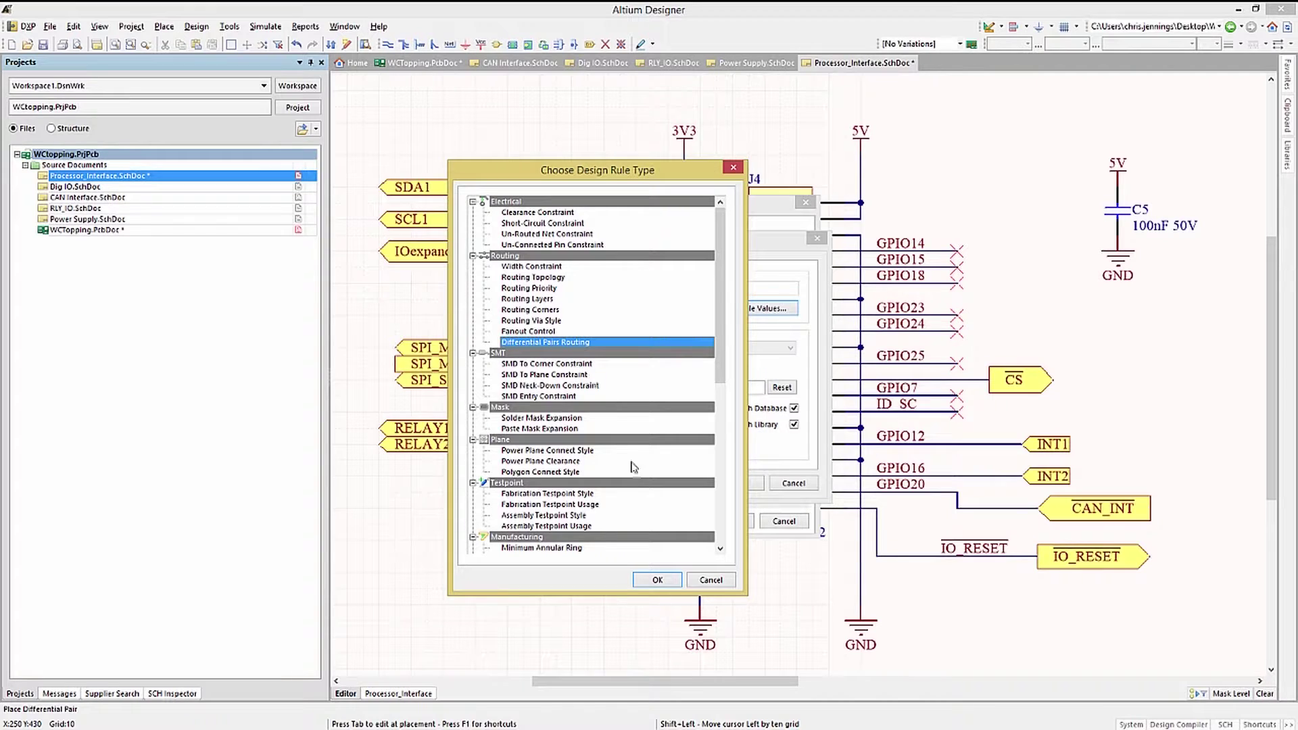
pyautogui.click(656, 580)
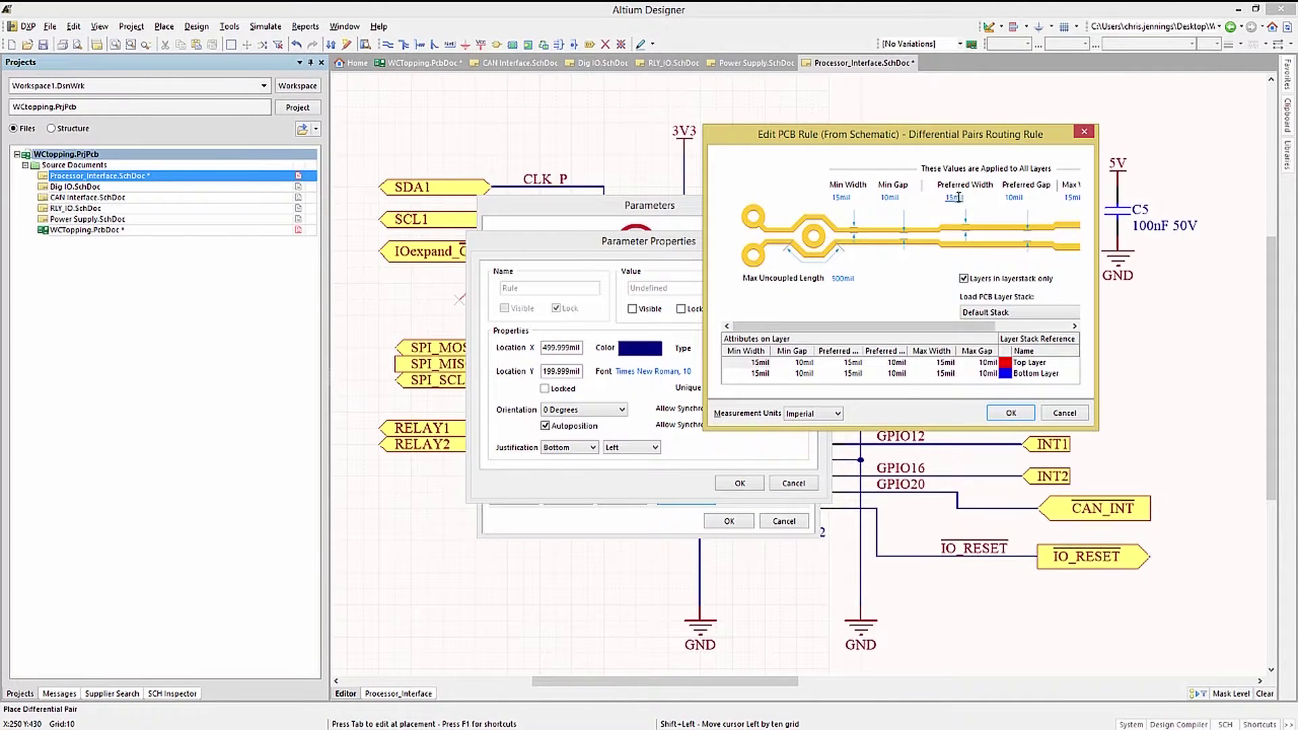
# - Set 20mil preferred width and 135mil max width, accept, and make the rule visible
pyautogui.click(954, 197)
pyautogui.write('20')
pyautogui.click(1071, 197)
pyautogui.click(1038, 198)
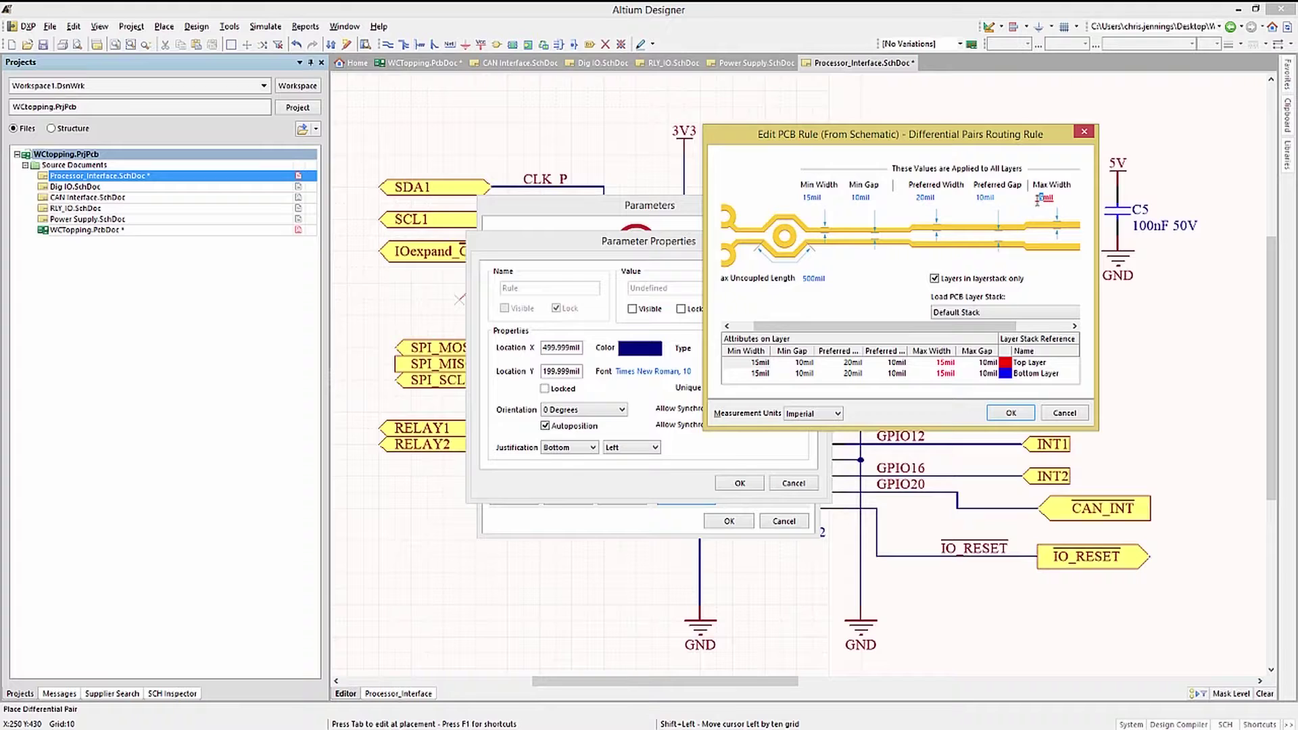
pyautogui.write('3')
pyautogui.click(806, 280)
pyautogui.click(804, 279)
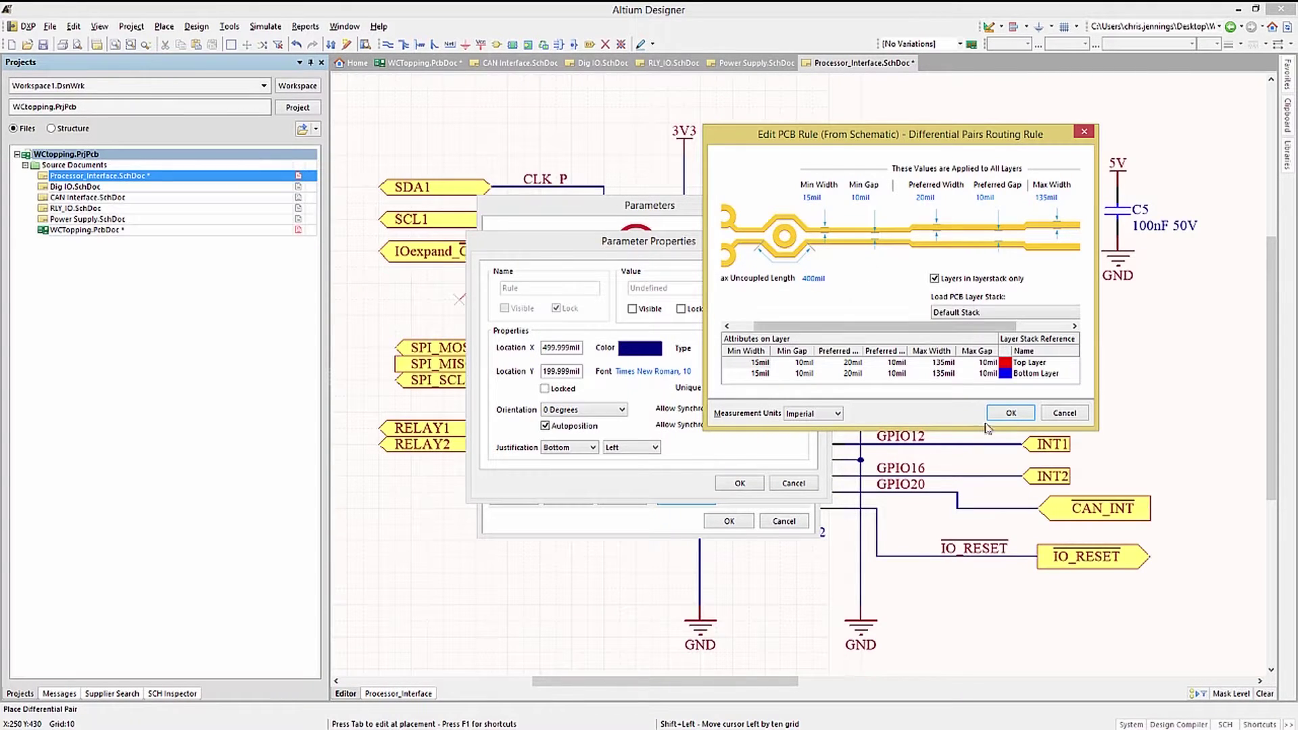
pyautogui.click(1008, 413)
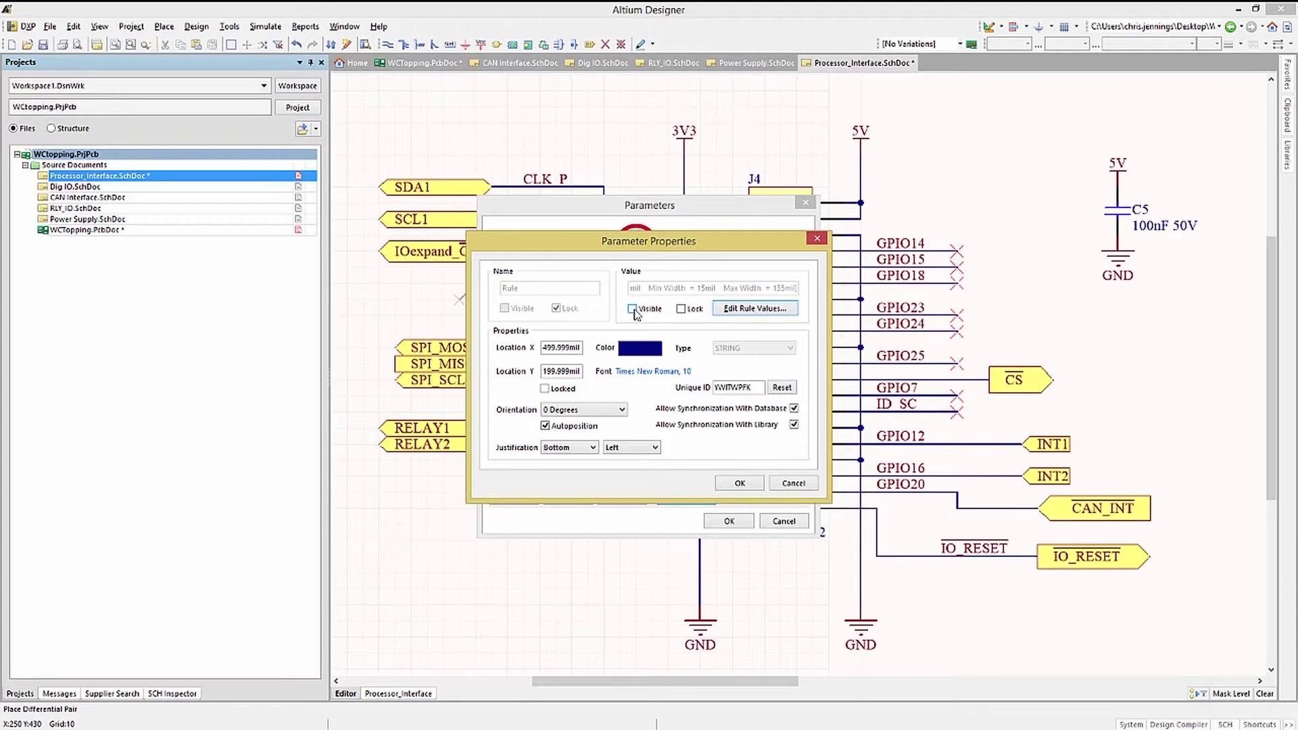
pyautogui.click(636, 309)
# - Place differential pair directives on the CLK_P, CLK_N and SPI_MOSI nets
pyautogui.click(740, 484)
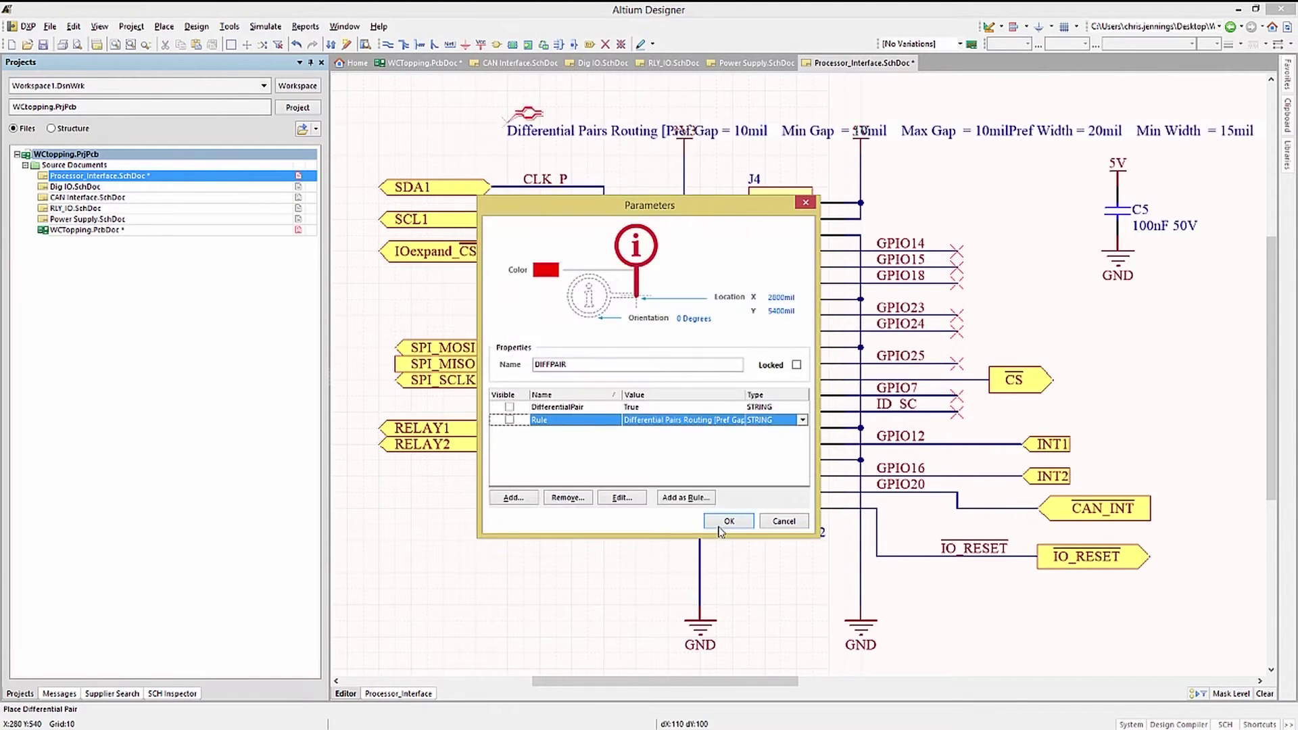
pyautogui.click(729, 520)
pyautogui.click(576, 196)
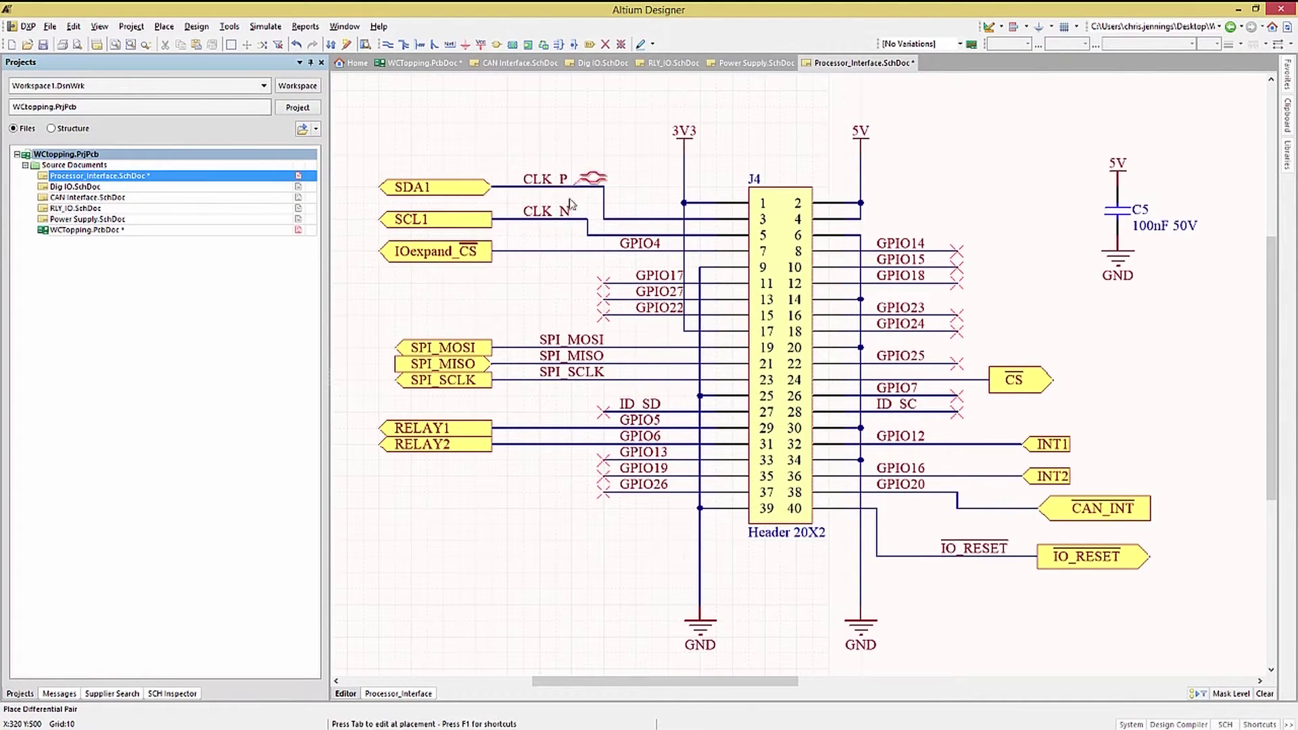
pyautogui.click(575, 228)
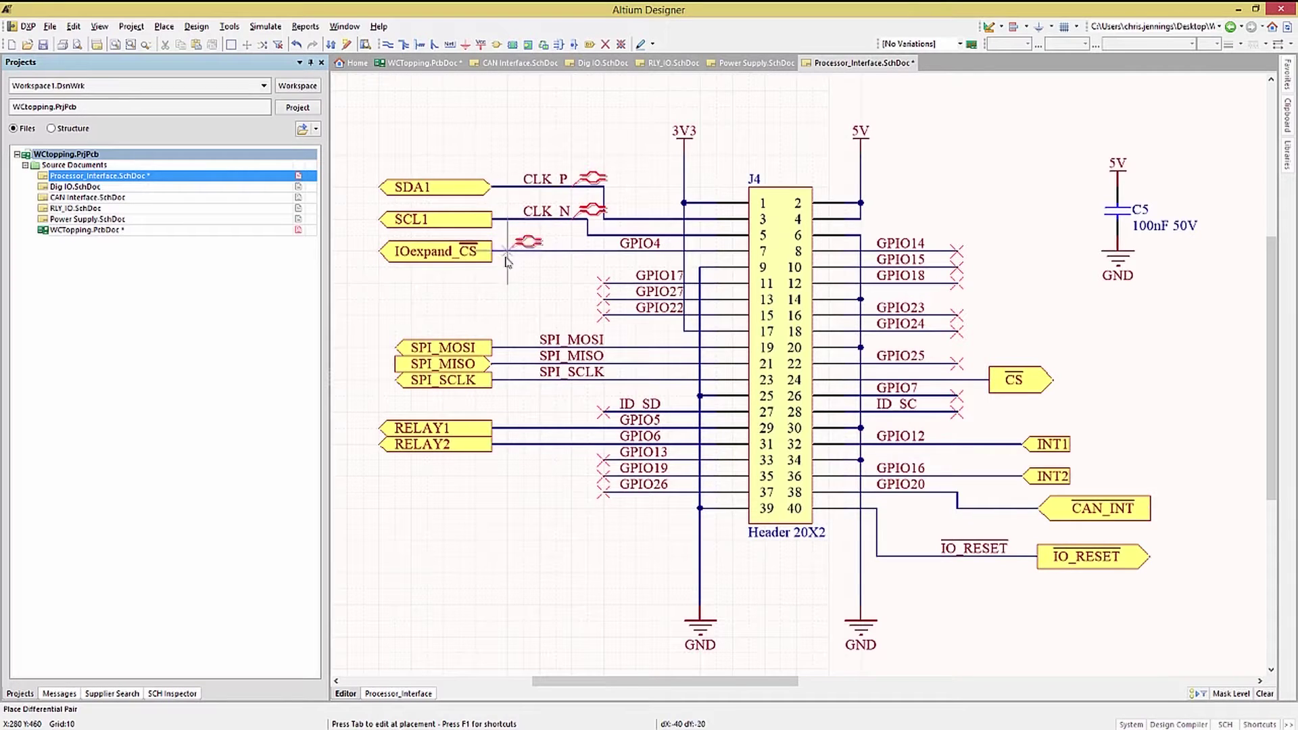
pyautogui.click(618, 347)
pyautogui.rightClick(529, 311)
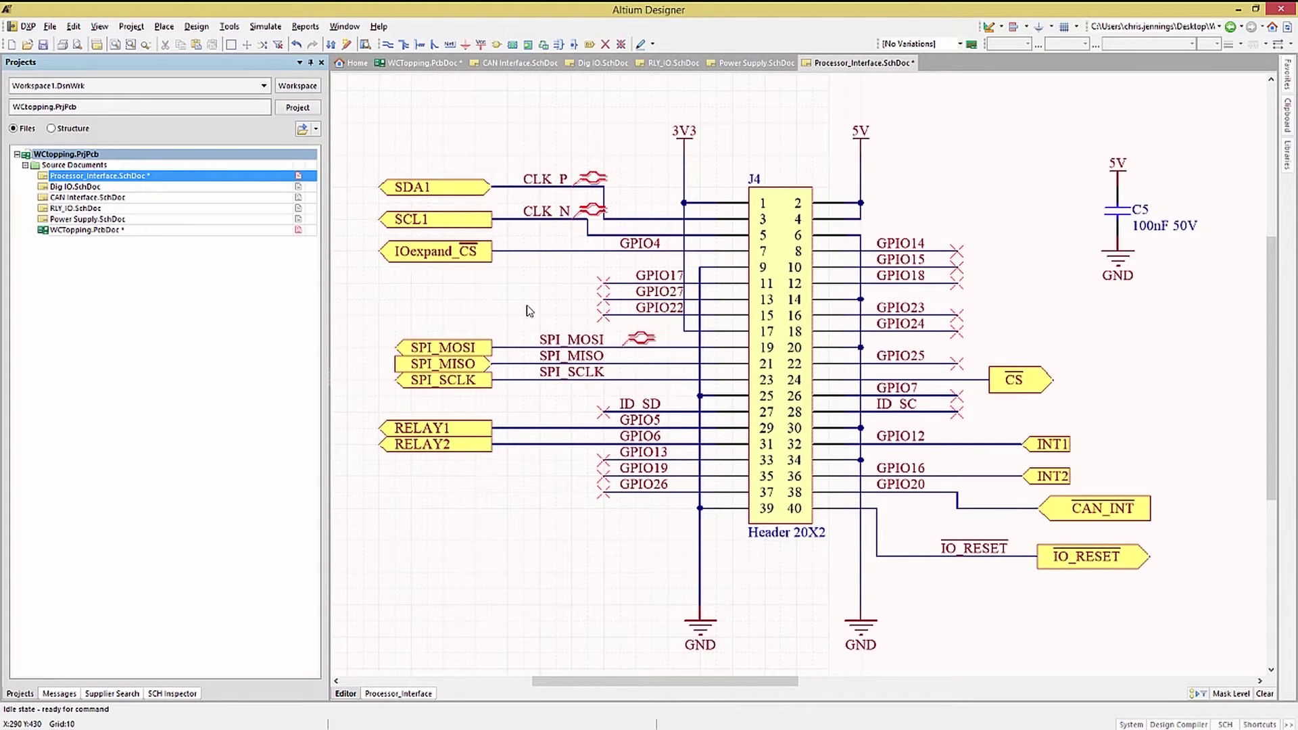
# - Start placing a PCB Layout rule directive
pyautogui.click(164, 28)
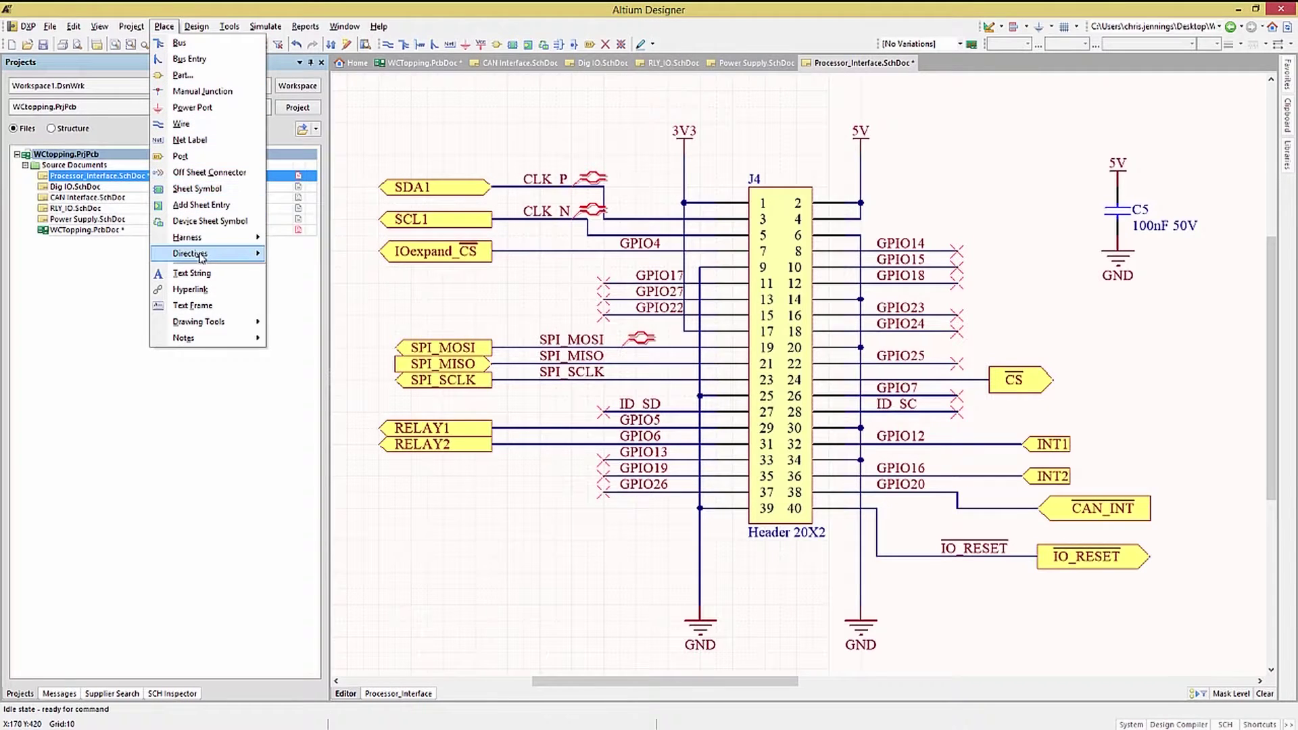
pyautogui.moveTo(203, 255)
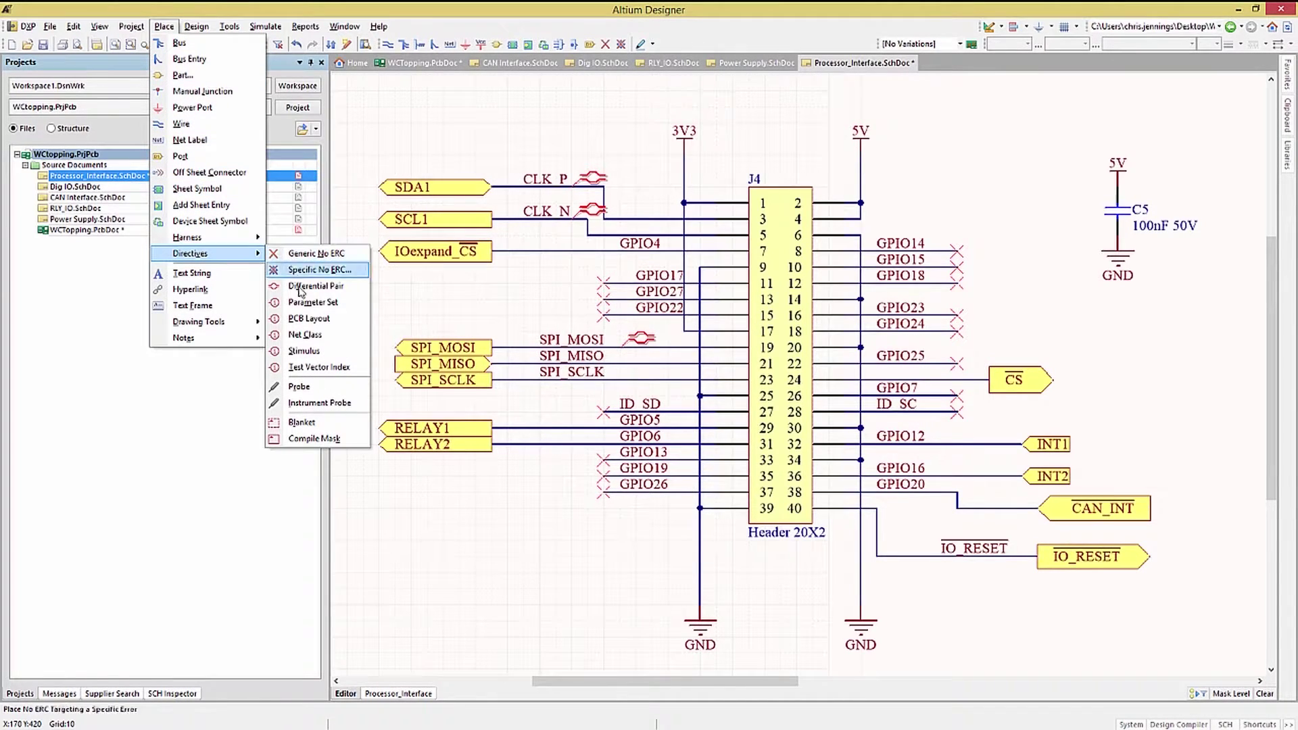
pyautogui.click(293, 321)
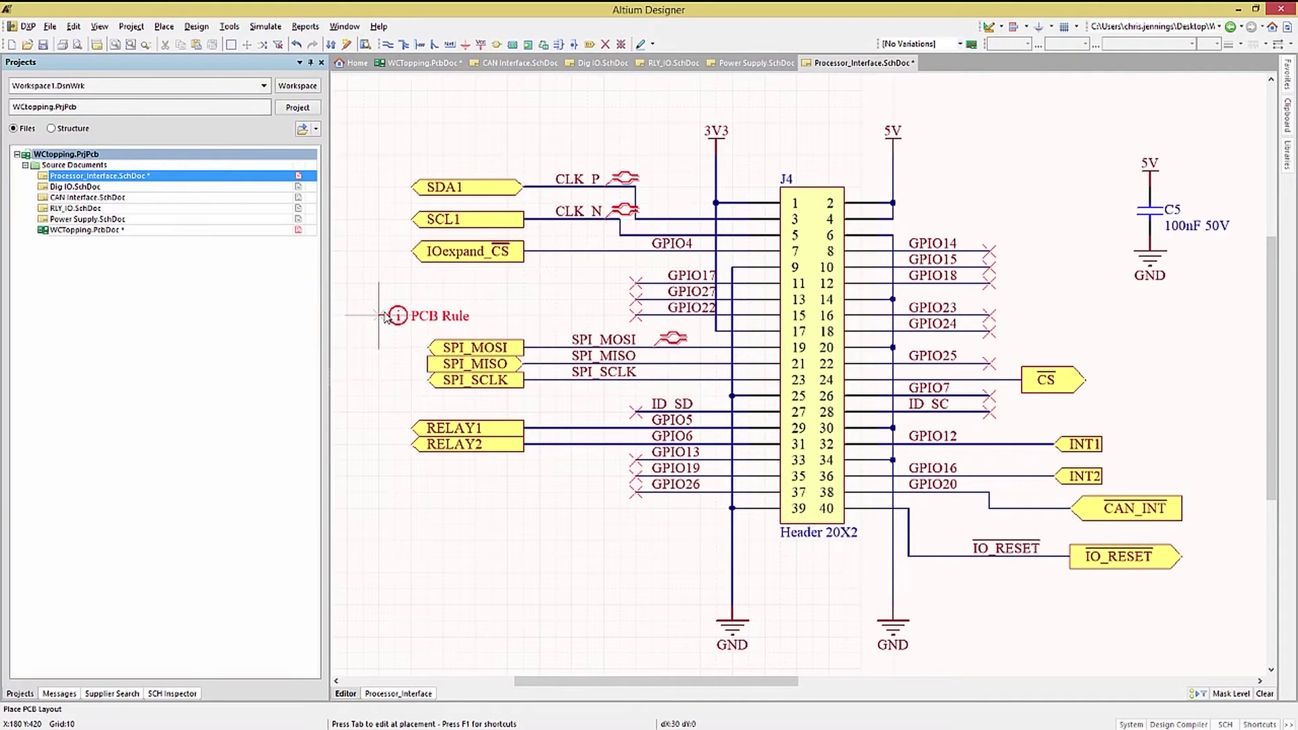
# - Add a Width Constraint rule to the PCB Rule directive's parameters
pyautogui.press('Tab')
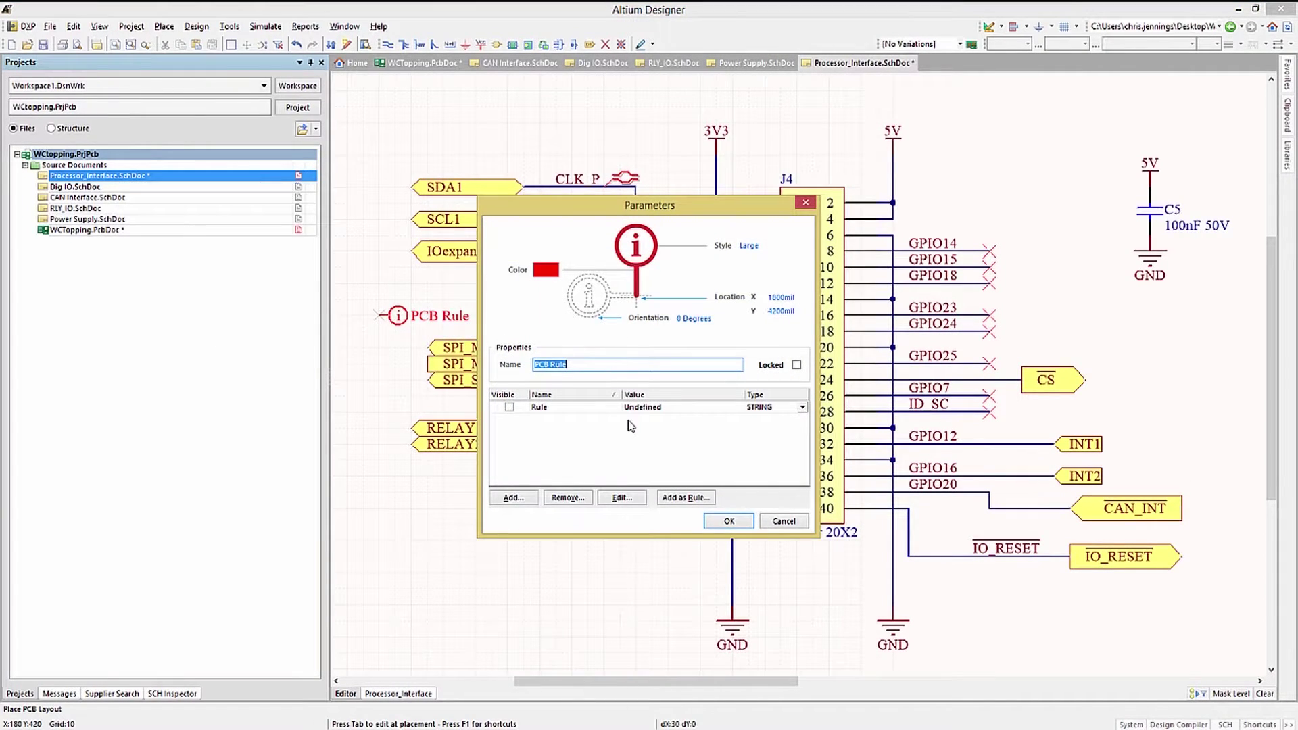
pyautogui.click(682, 499)
pyautogui.click(743, 308)
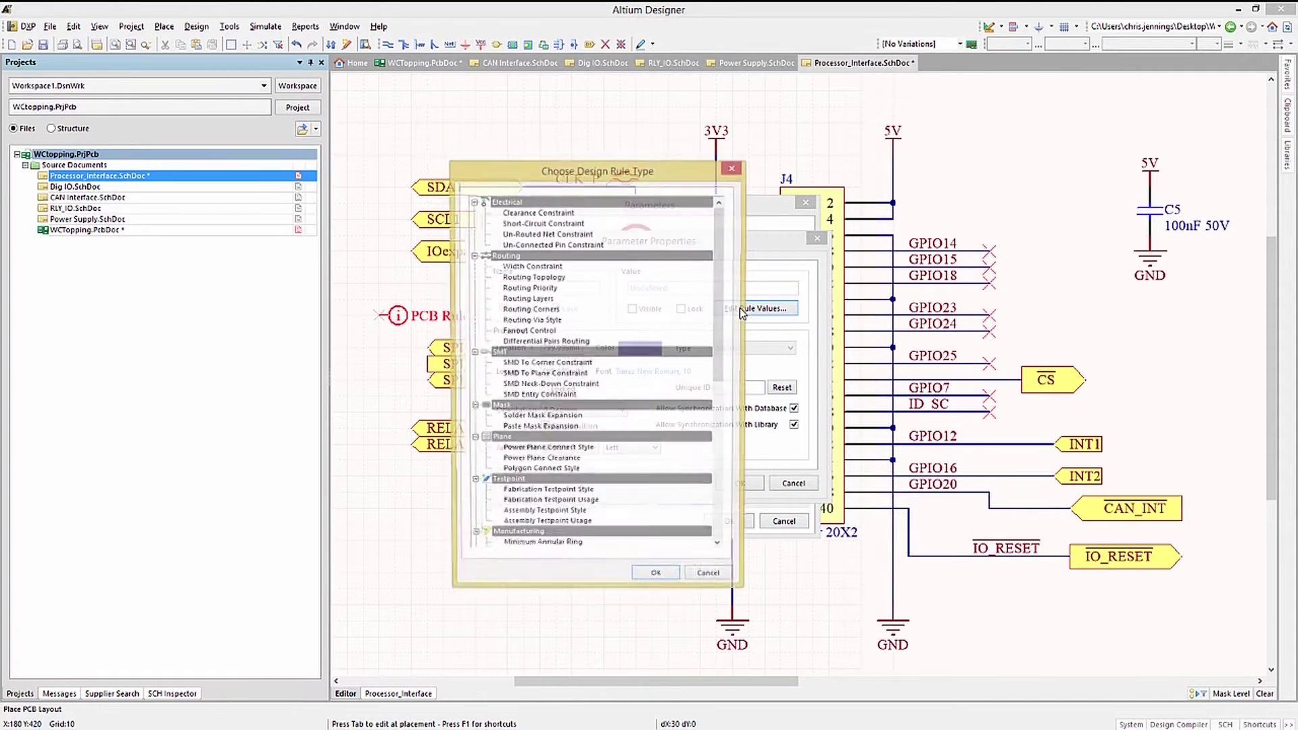
pyautogui.click(529, 267)
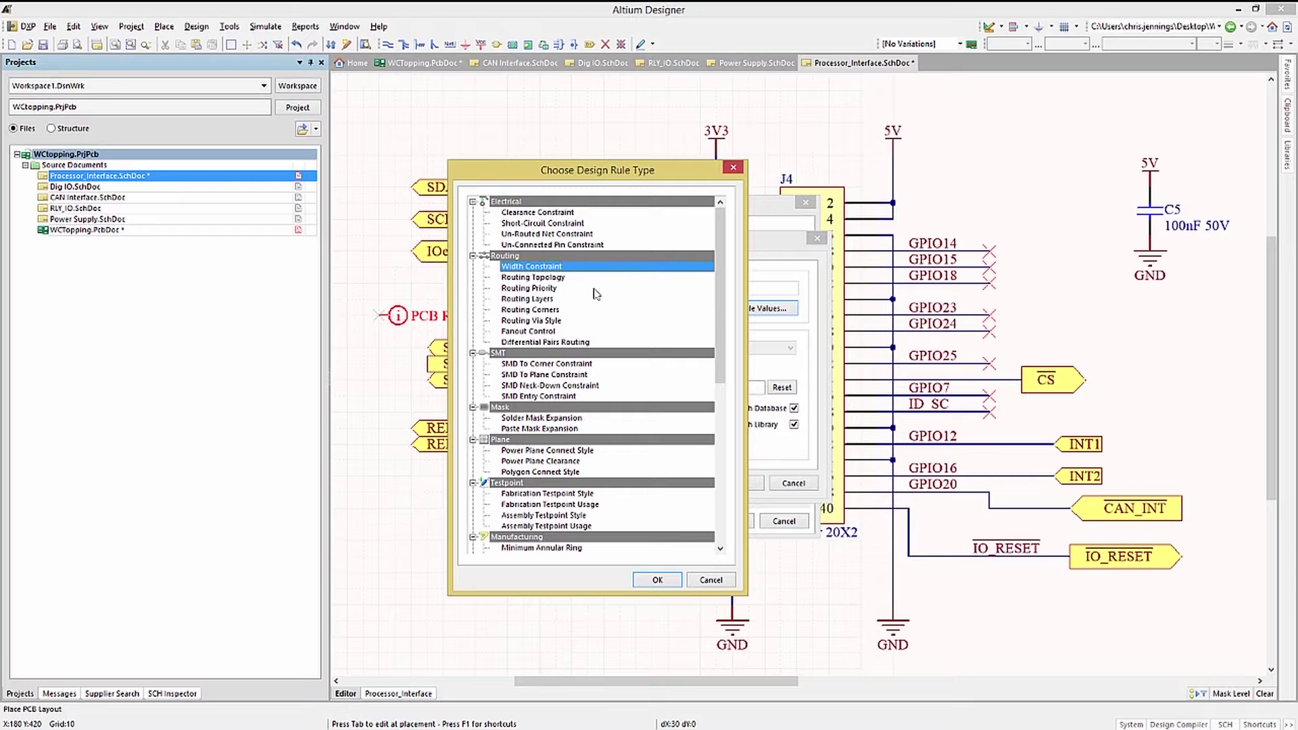
pyautogui.click(656, 581)
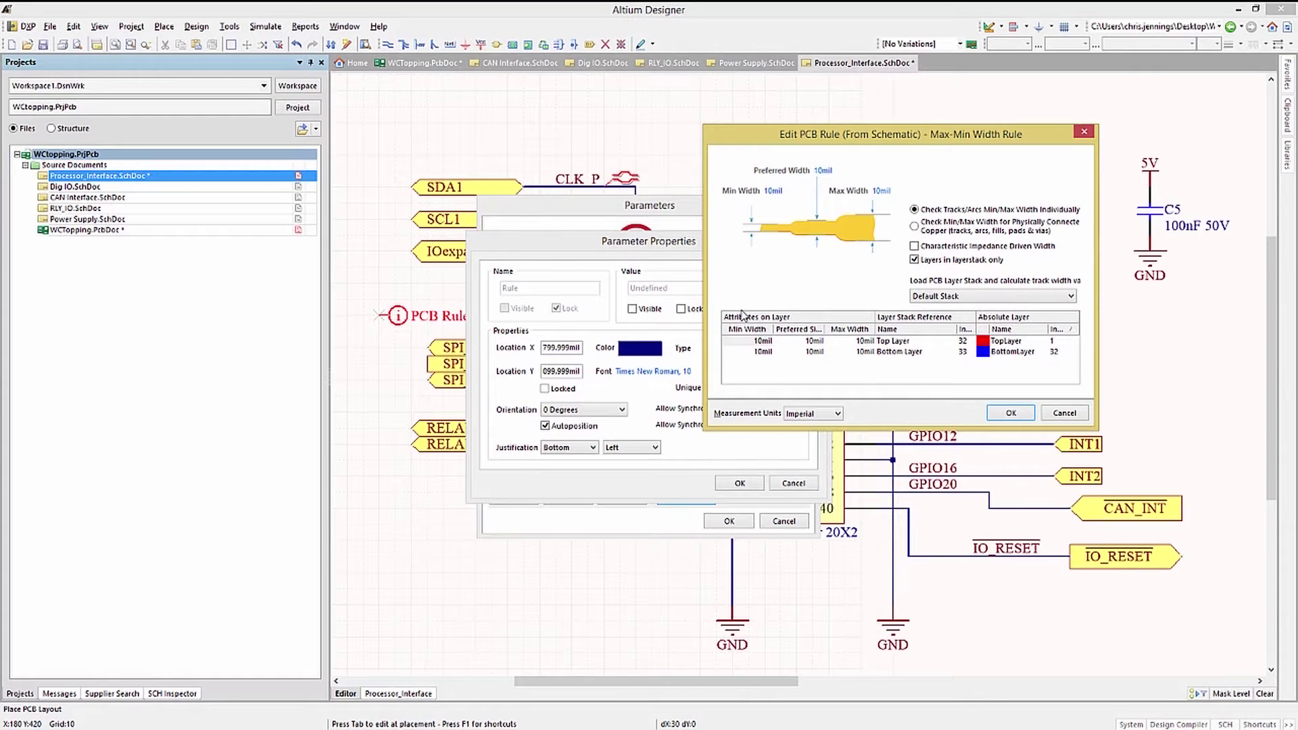
# - Set width to 30mil minimum, 50mil preferred and 100mil maximum, then accept
pyautogui.click(762, 197)
pyautogui.write('3')
pyautogui.click(819, 171)
pyautogui.write('5')
pyautogui.click(876, 190)
pyautogui.press('Return')
pyautogui.write('0')
pyautogui.press('Return')
pyautogui.click(1009, 413)
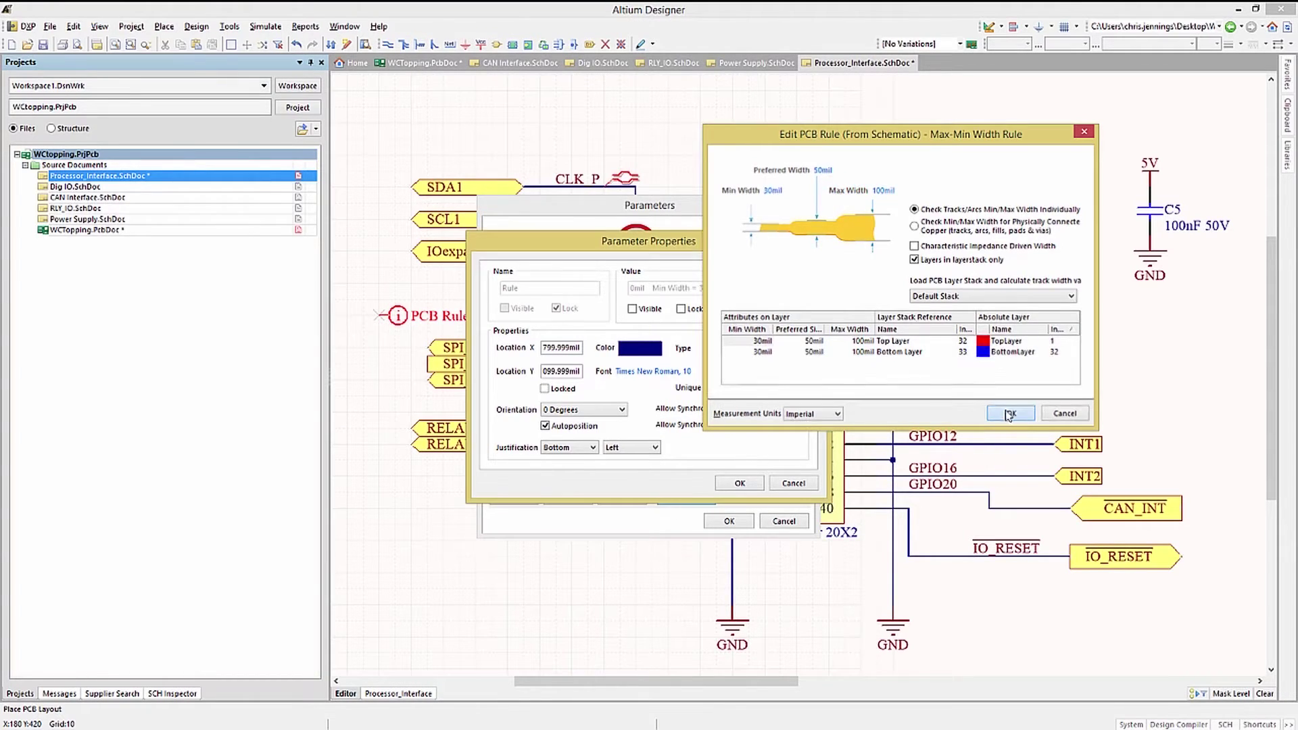
pyautogui.click(739, 484)
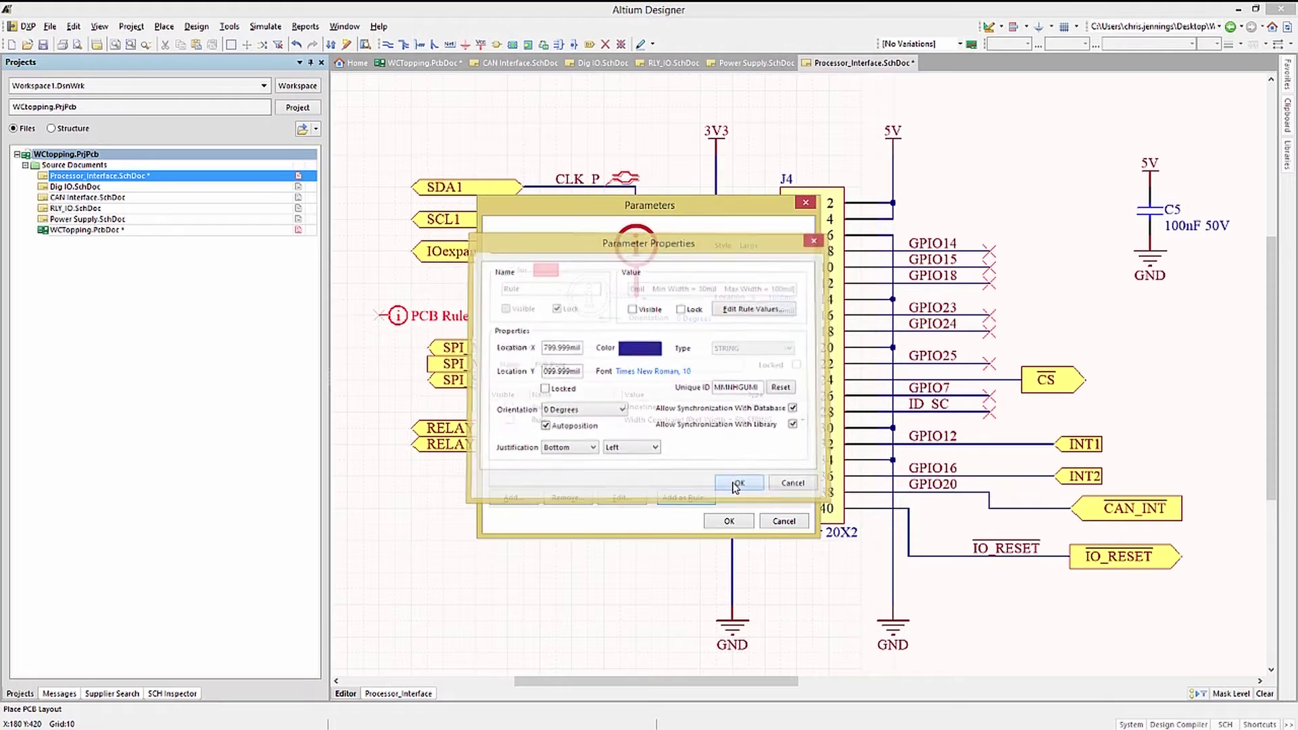
# - Confirm the rule parameters and attach PCB Rule directives to the 3V3 and 5V wires
pyautogui.click(729, 520)
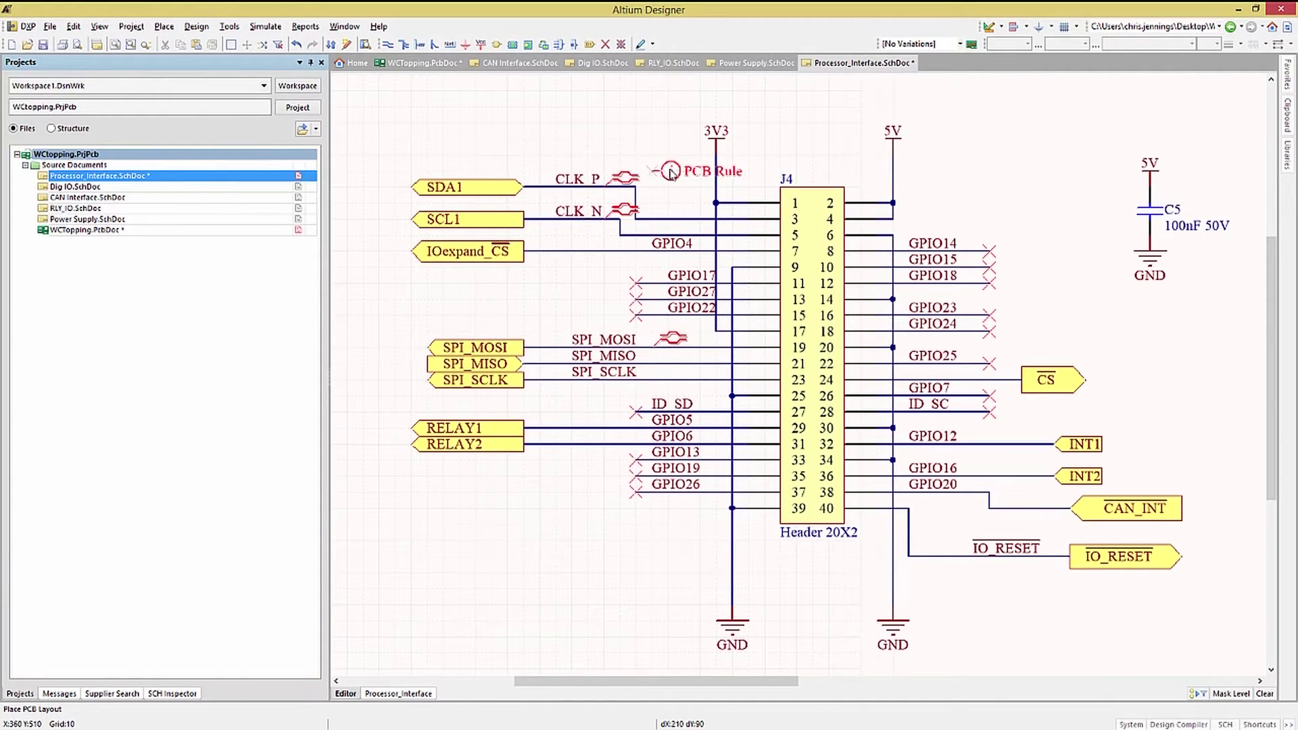
pyautogui.click(716, 171)
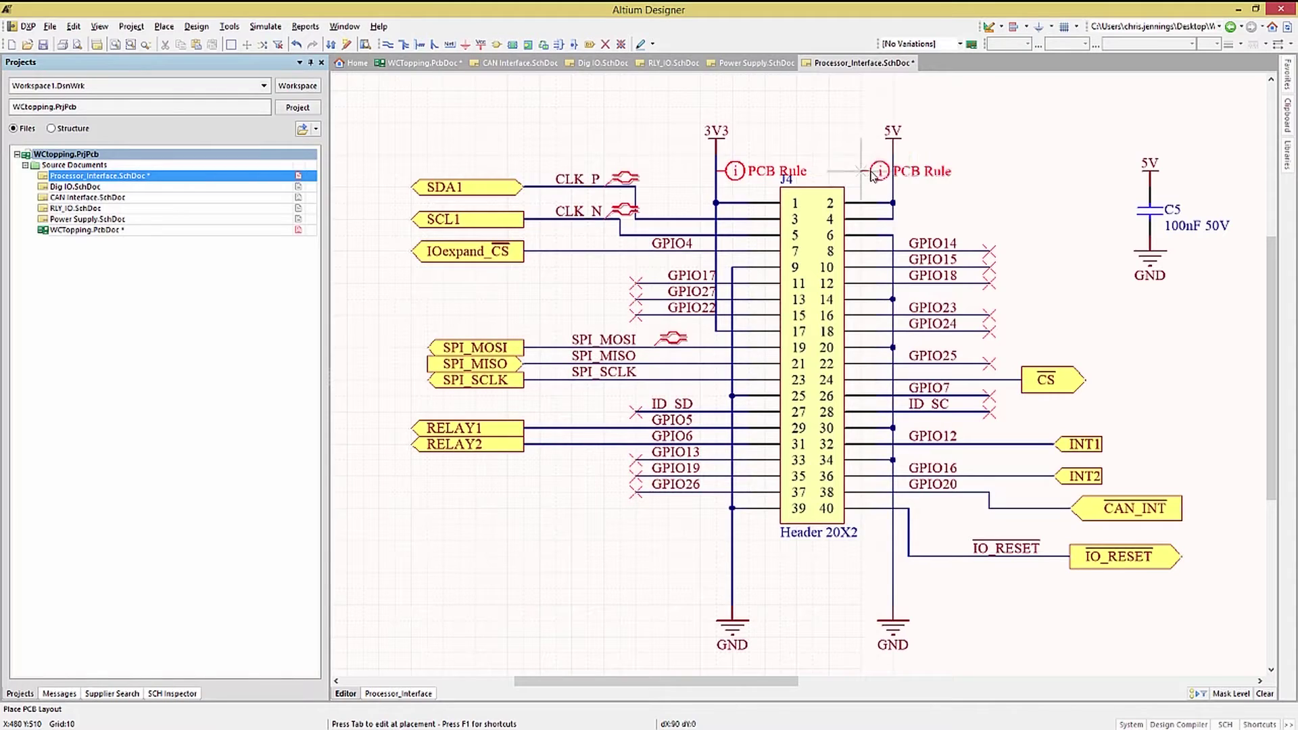
pyautogui.click(893, 170)
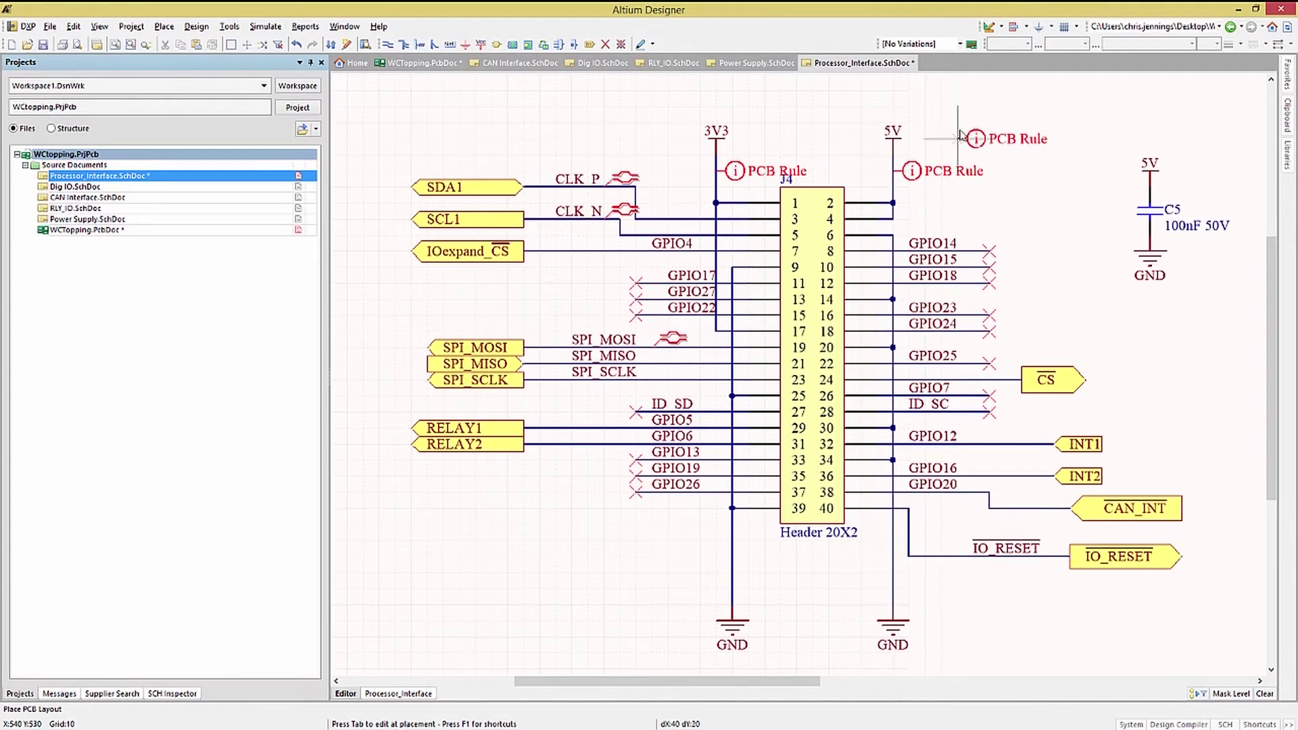
pyautogui.press('Escape')
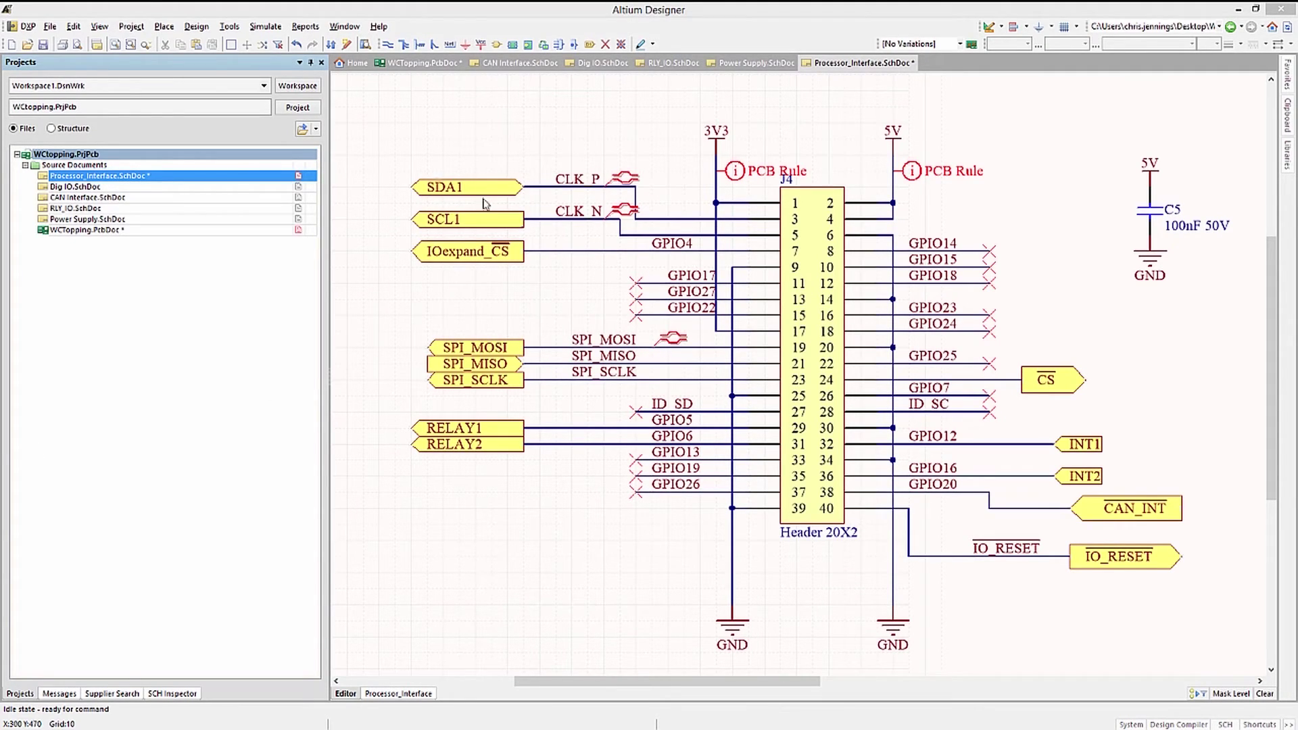
pyautogui.click(196, 31)
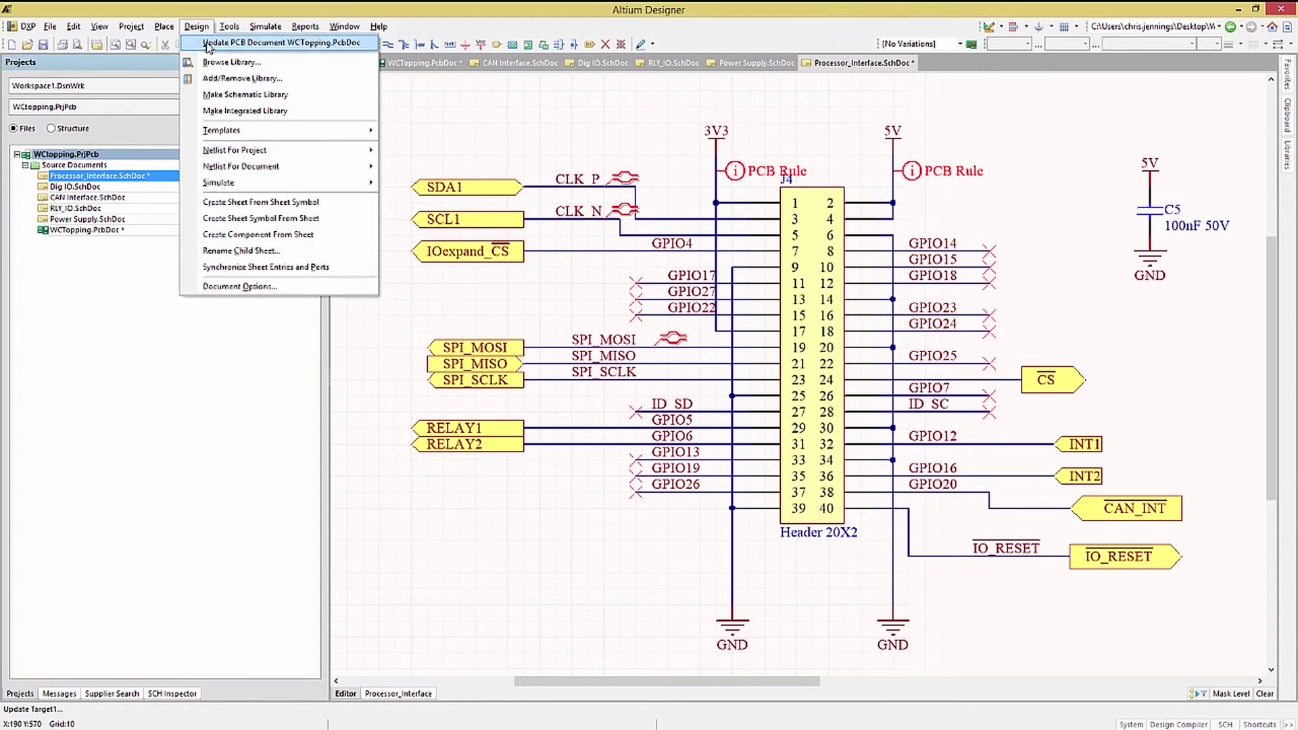
# - Execute the change order updating WCTopping.PcbDoc and filter it to show only errors
pyautogui.click(208, 44)
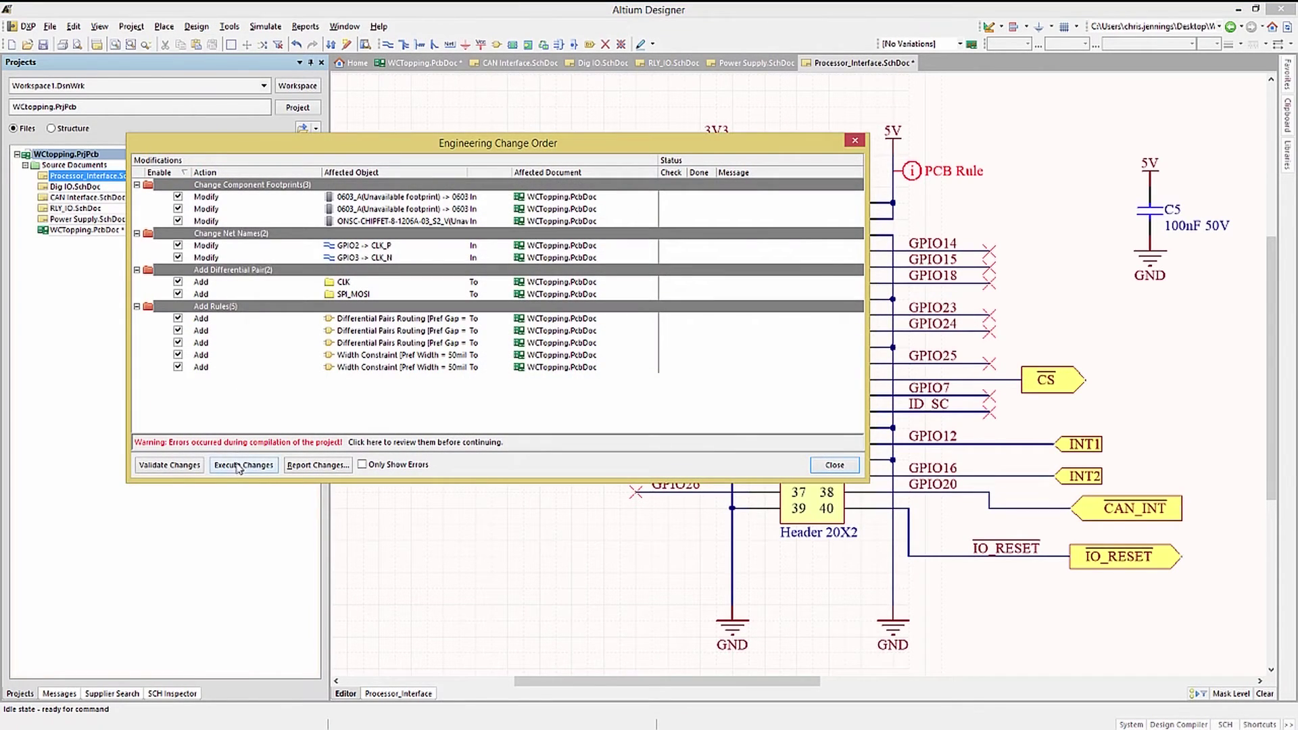
pyautogui.click(240, 465)
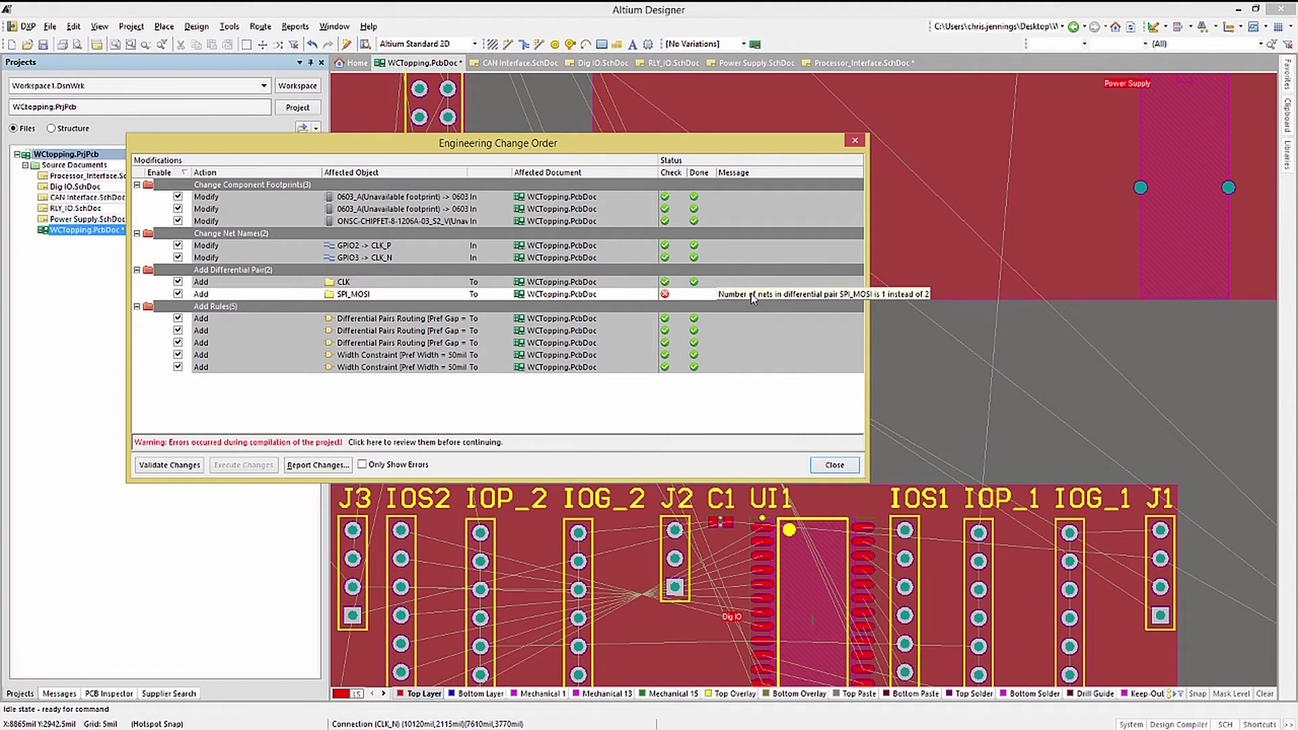
pyautogui.click(397, 464)
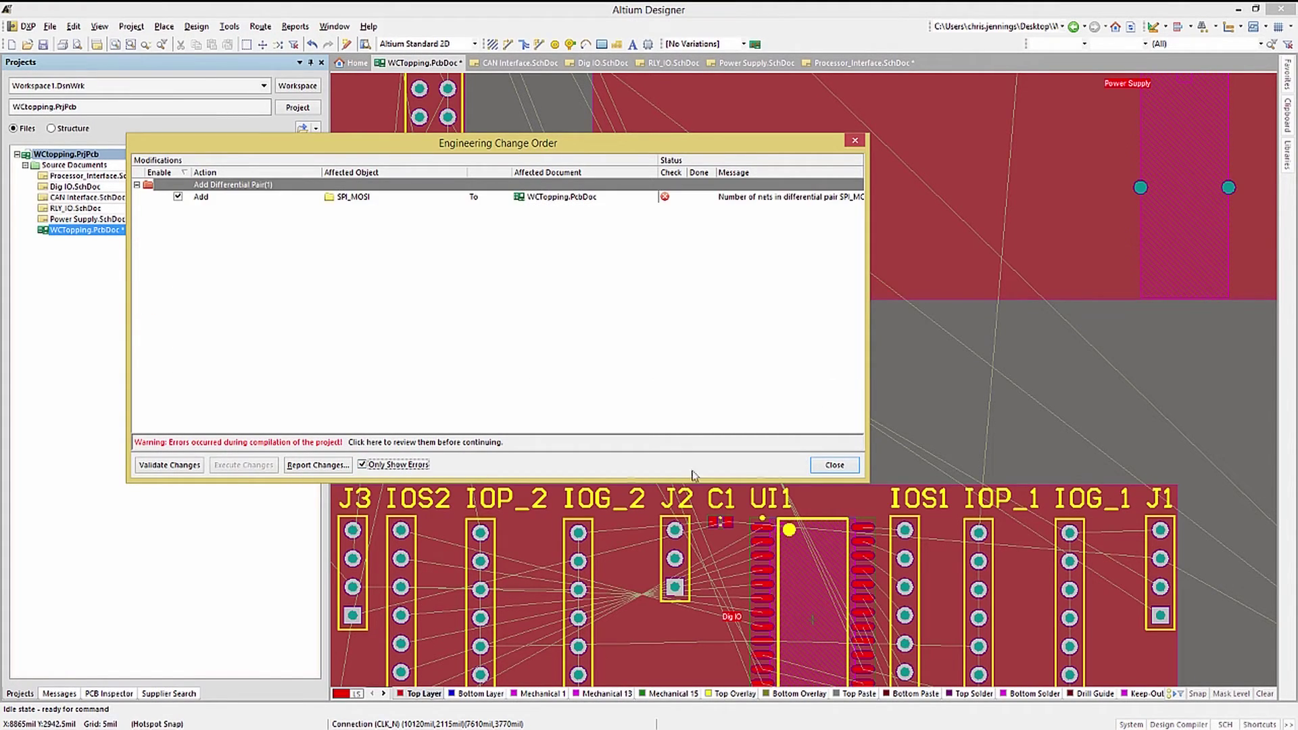